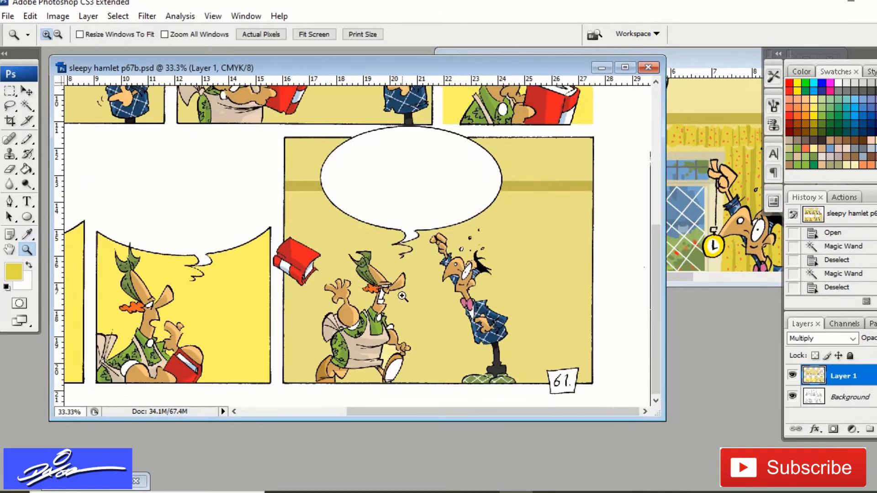
- Outline the curtain valance on both sides of panel 61's speech bubble with a 5 px hard pencil in yellow
left_click_drag(655, 315, 656, 291)
left_click_drag(666, 420, 719, 490)
left_click(30, 139)
left_click(87, 35)
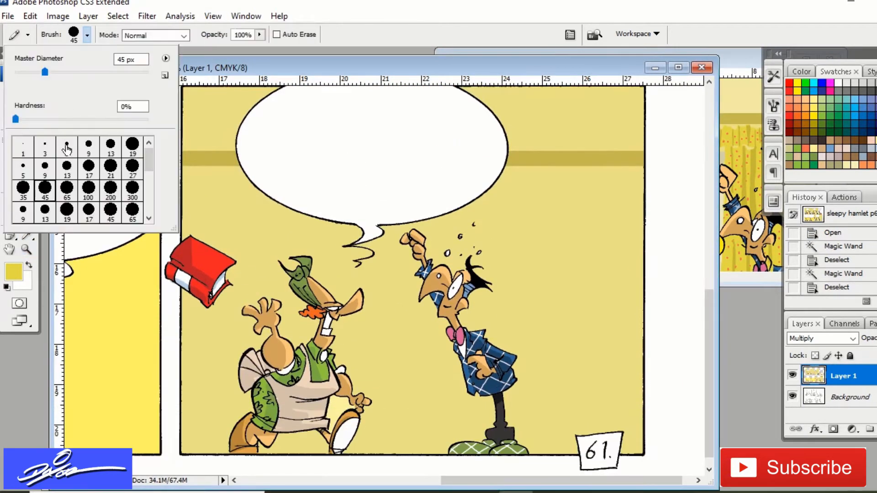
left_click(513, 173)
left_click_drag(503, 174, 547, 173)
left_click_drag(491, 195, 507, 174)
left_click_drag(233, 177, 241, 176)
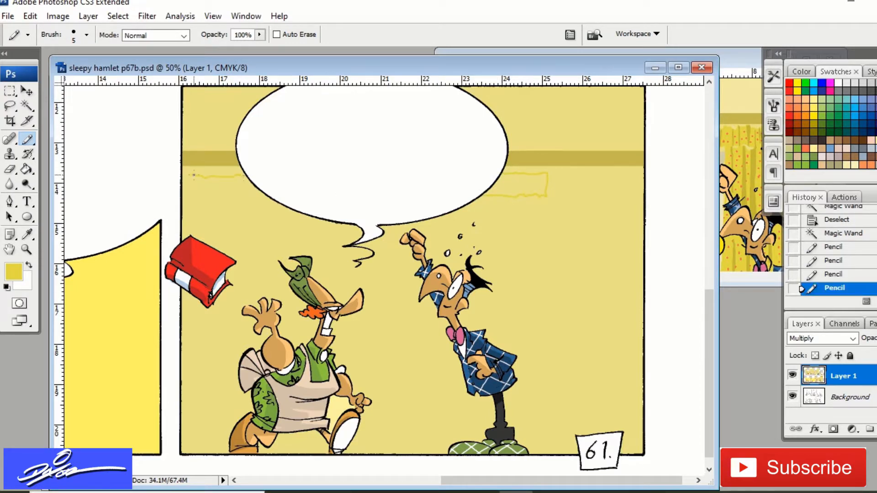
left_click_drag(275, 199, 276, 199)
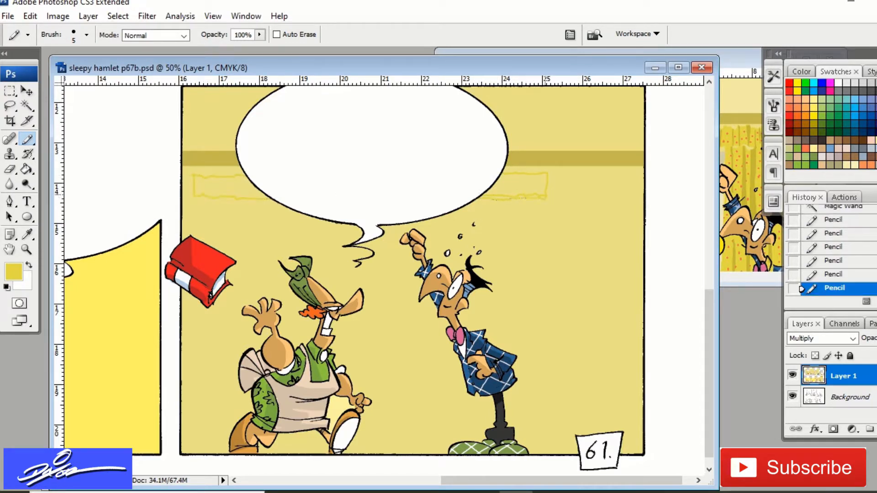
- Fill both valance sections with yellow and touch up the lower edge of the right-hand section
key("g")
left_click(230, 187)
left_click(512, 187)
left_click(495, 197)
key("b")
left_click_drag(499, 198, 544, 198)
- Check the curtains in sleepy hamlet p67a, and fill the valance gap at the left border of panel 61 in p67b
left_click(738, 59)
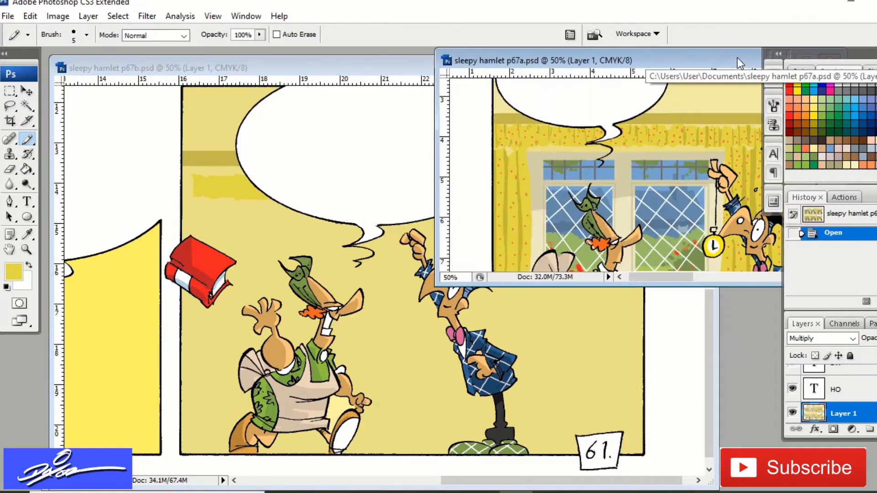
key("ctrl+minus")
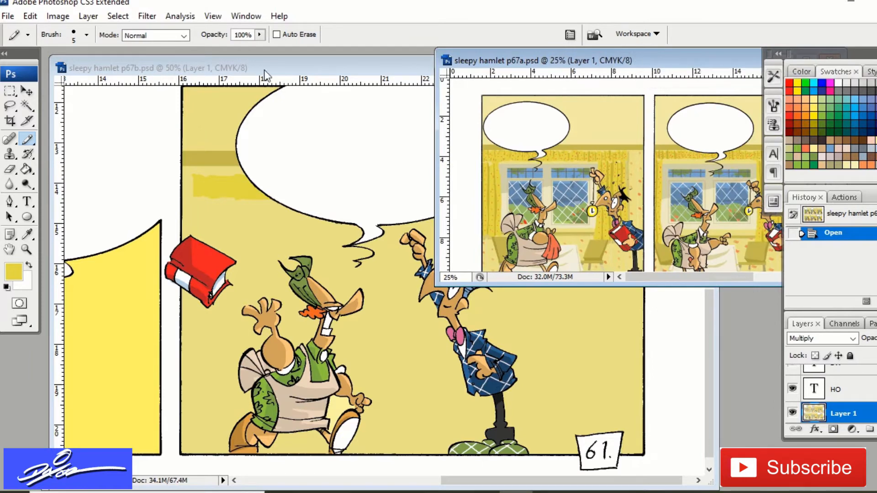
left_click(244, 68)
key("g")
left_click(183, 185)
- Outline the left curtain hanging below the valance behind the flying book and fill it with yellow
key("b")
left_click_drag(226, 362, 183, 359)
key("g")
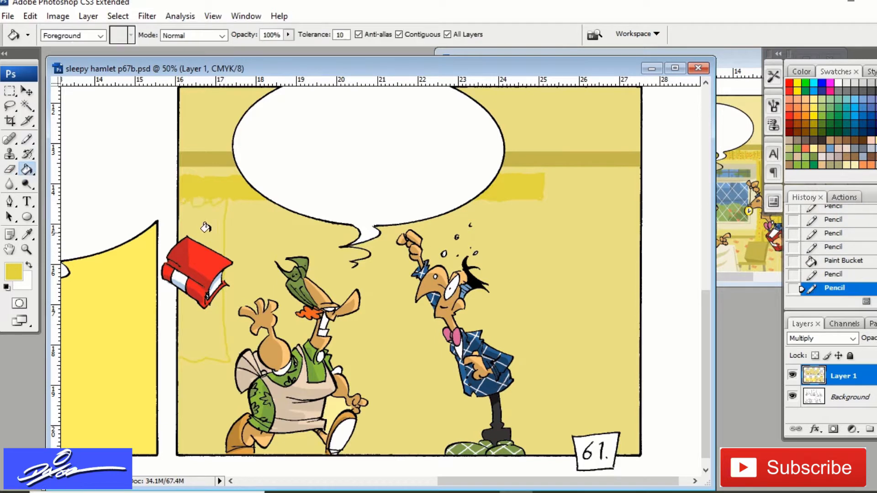
left_click(201, 226)
left_click(201, 327)
- Outline the right curtain behind the character in the plaid coat and fill it with yellow
key("b")
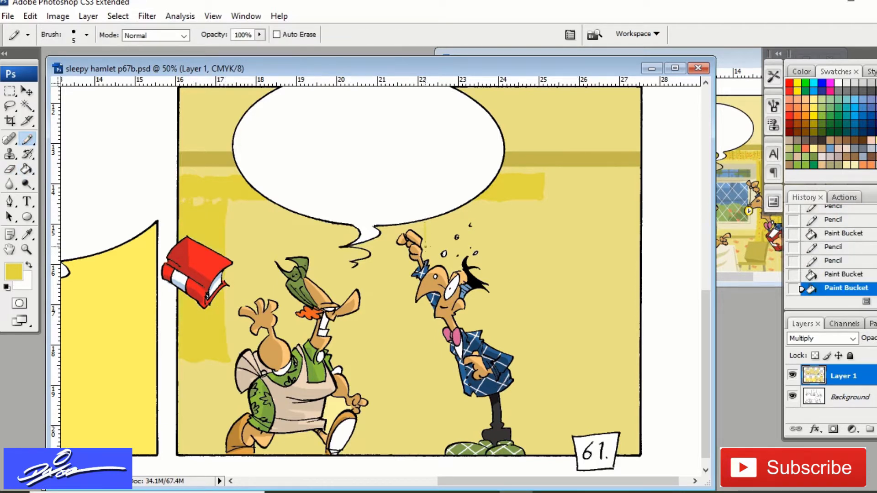
mouse_move(417, 345)
left_mouse_down()
mouse_move(423, 363)
mouse_move(452, 361)
left_mouse_up()
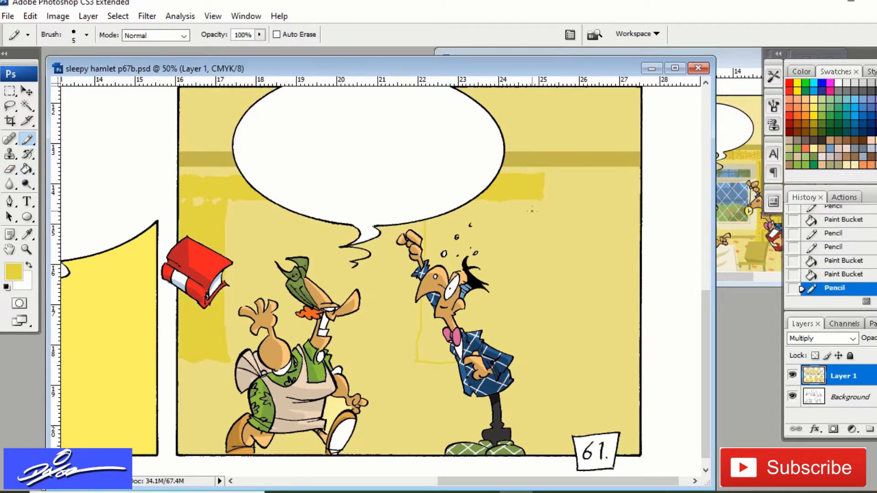
left_click_drag(534, 355, 532, 361)
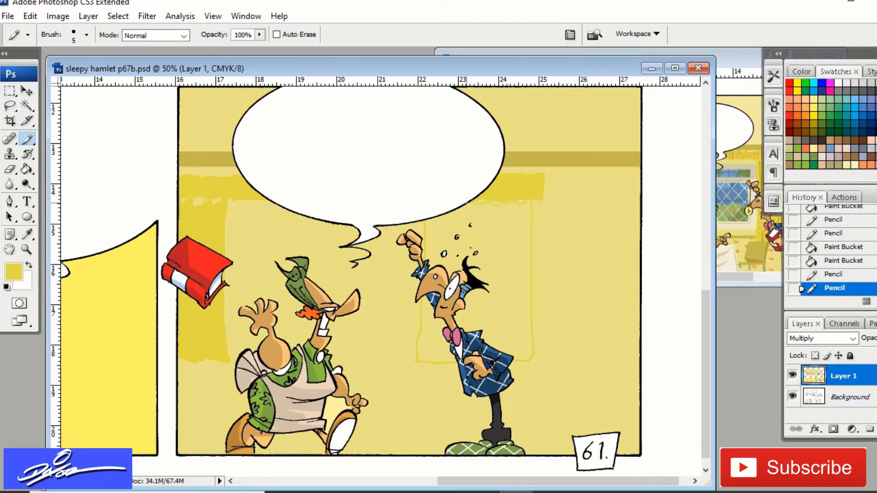
left_click(468, 202)
key("g")
left_click(491, 250)
left_click(434, 338)
- Sample the tablecloth's cream colour from sleepy hamlet p67a for the pencil in p67b
left_click_drag(476, 483, 437, 483)
left_click(748, 68)
key("i")
left_click(571, 256)
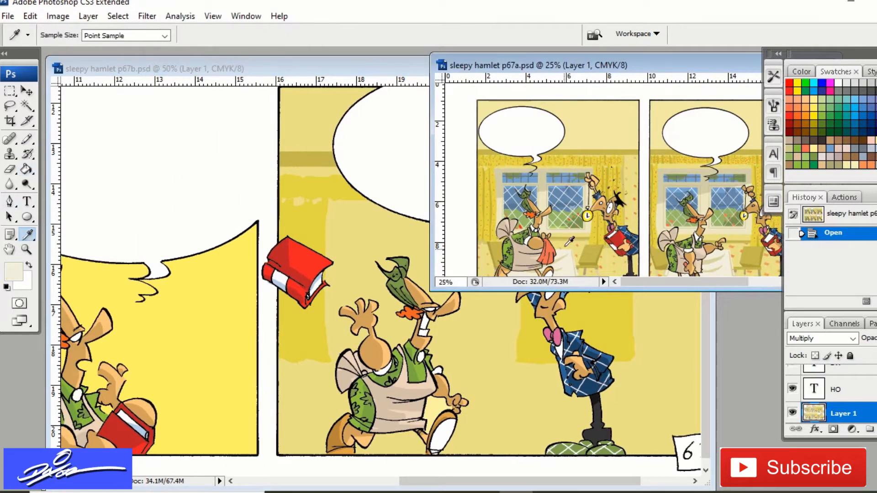
left_click(387, 74)
key("b")
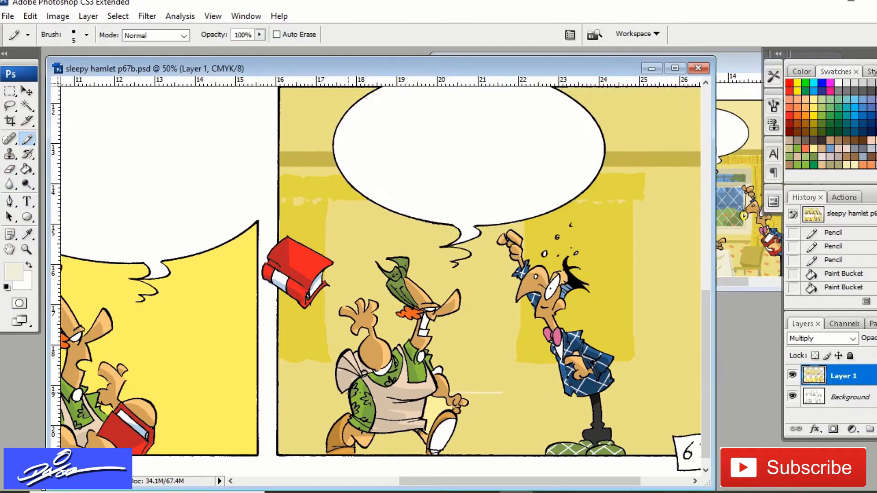
- Outline a tablecloth behind the character in the apron and fill it with cream
left_click(336, 394)
left_click(497, 436, "shift")
left_click(501, 394, "shift")
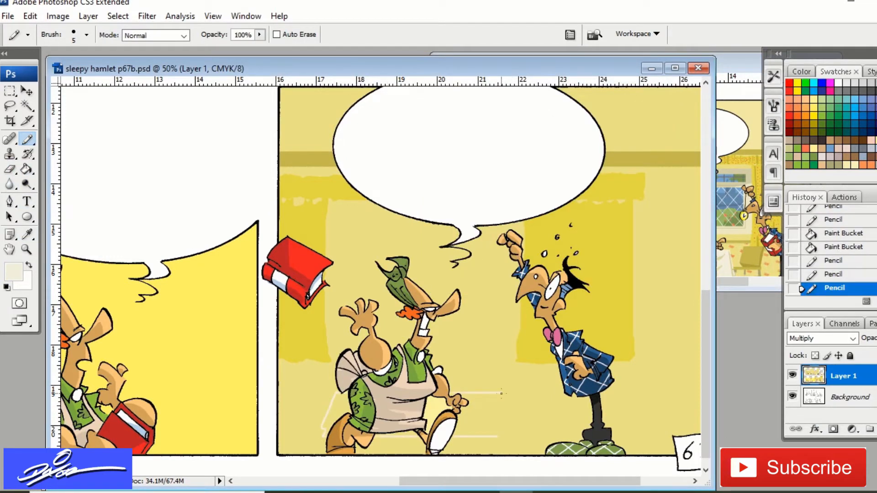
key("g")
left_click(480, 414)
left_click(397, 430)
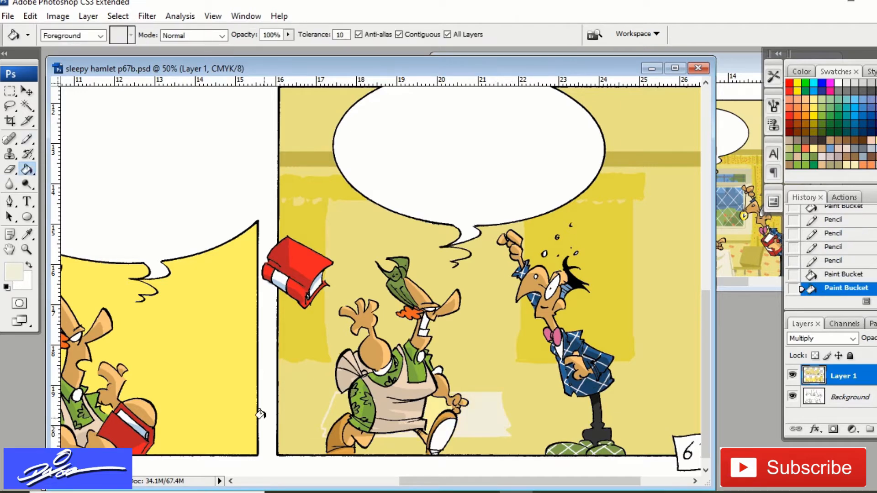
left_click(338, 411)
- Draw a straight line just above the panel's lower border and fill the strip beneath it with cream
key("b")
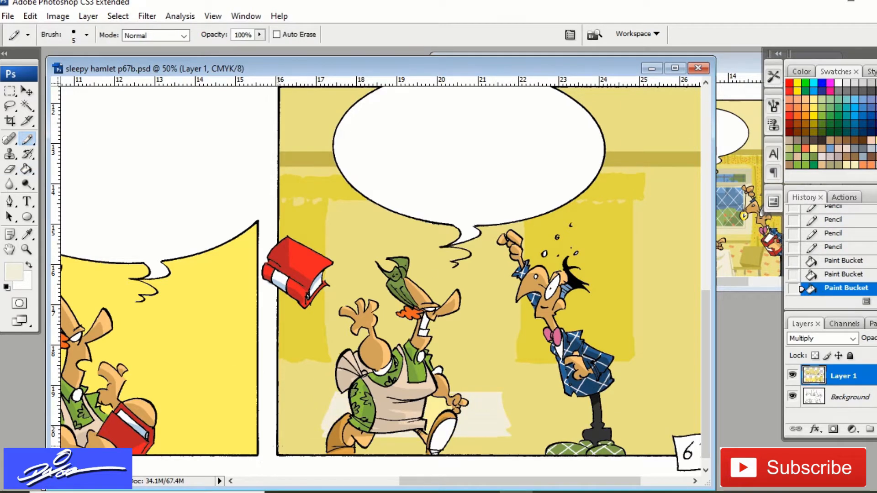
left_click_drag(278, 447, 713, 447)
key("g")
left_click(183, 436)
left_click(270, 437)
left_click(379, 437)
left_click(518, 437)
left_click(594, 435)
- Sample the chair's olive-yellow colour from sleepy hamlet p67a and return to p67b
left_click(720, 83)
left_click_drag(646, 283, 684, 285)
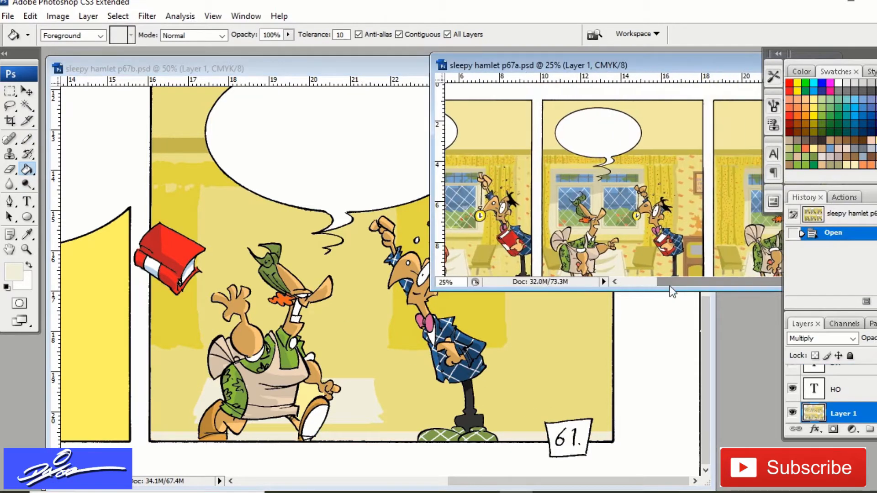
key("i")
left_click(628, 256)
left_click(60, 84)
- Outline a chair with straight pencil lines behind the character in the plaid coat, beside the tablecloth
left_click(26, 249)
left_click(364, 382)
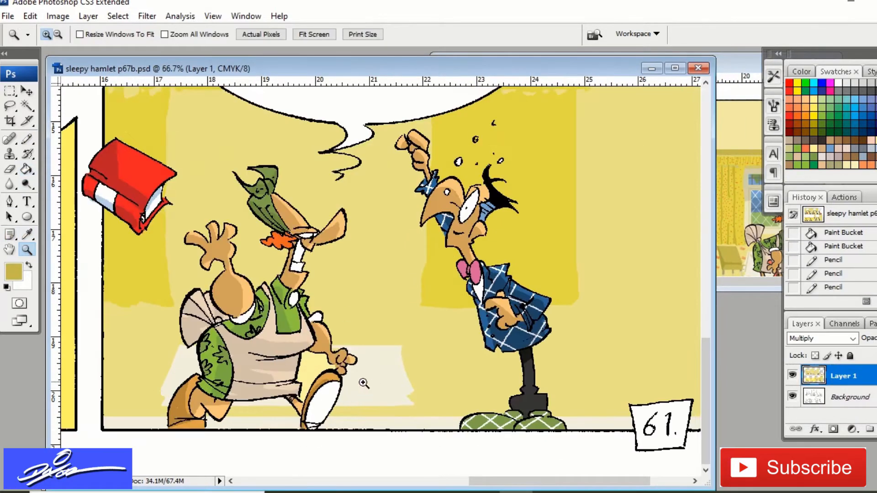
left_click(28, 139)
left_click(421, 374)
left_click(421, 373)
left_click(443, 317, "shift")
left_click(443, 316, "shift")
left_click(494, 320, "shift")
left_click(494, 321, "shift")
left_click(483, 385, "shift")
left_click(421, 387, "shift")
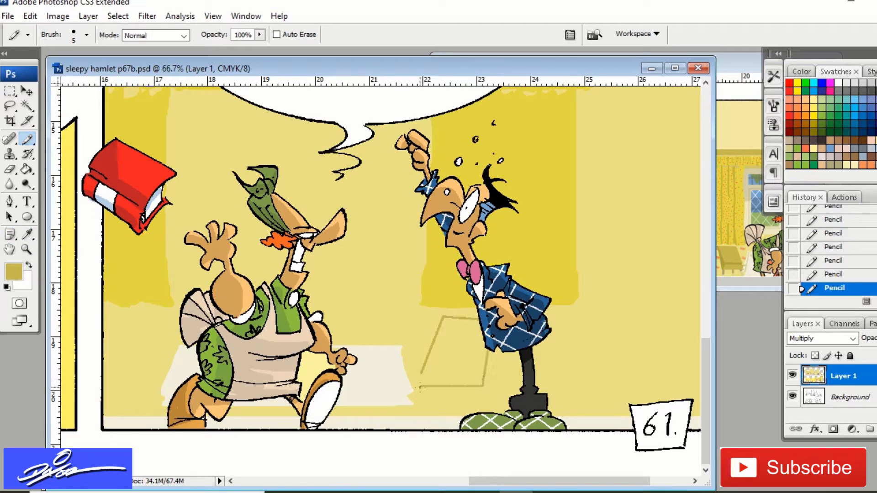
left_click_drag(424, 378, 409, 378)
- Fill the chair with olive yellow and thicken the upper edge of its backrest
left_click(26, 169)
left_click(444, 364)
left_click(27, 139)
left_click_drag(446, 317, 476, 317)
left_click(477, 316, "shift")
left_click(477, 317, "shift")
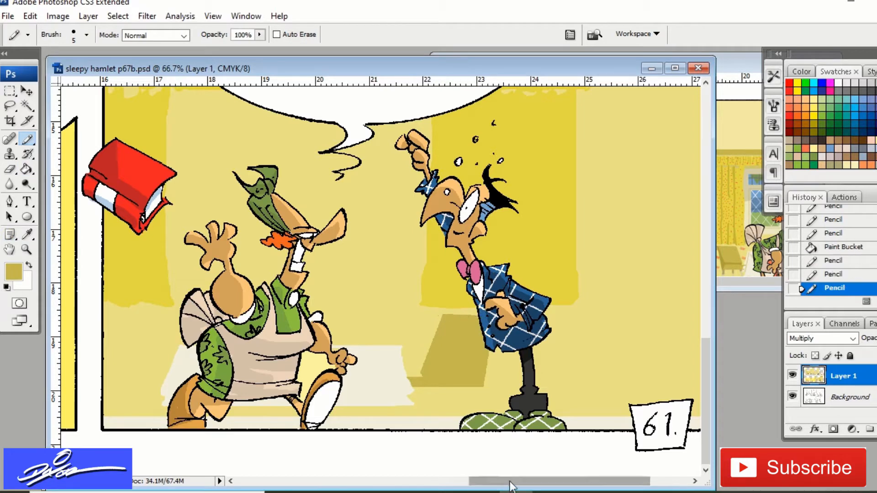
- Outline a second chair between the panel's left border and the apron character, and fill it with olive yellow
left_click_drag(510, 482, 462, 482)
left_click(338, 366)
left_click(315, 308, "shift")
left_click(282, 373, "shift")
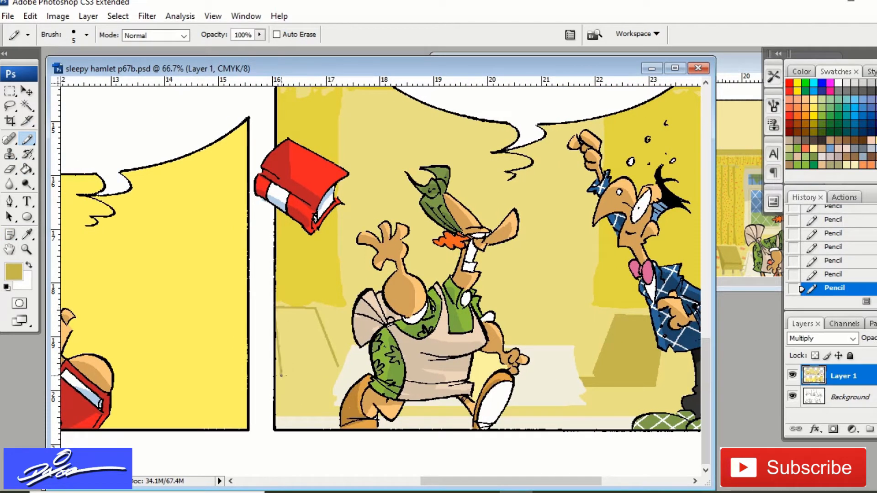
key("g")
left_click(315, 352)
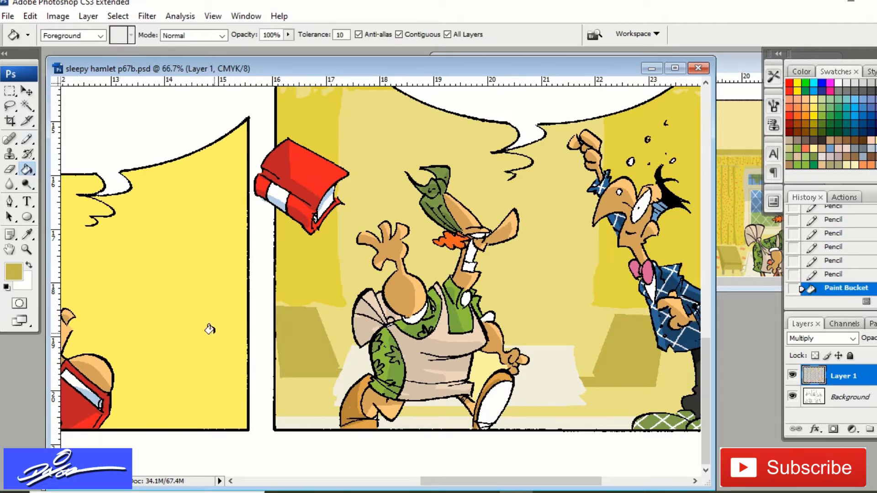
- Sample the cabinet's brown from sleepy hamlet p67a and return to p67b
left_click_drag(509, 482, 598, 482)
left_click(727, 72)
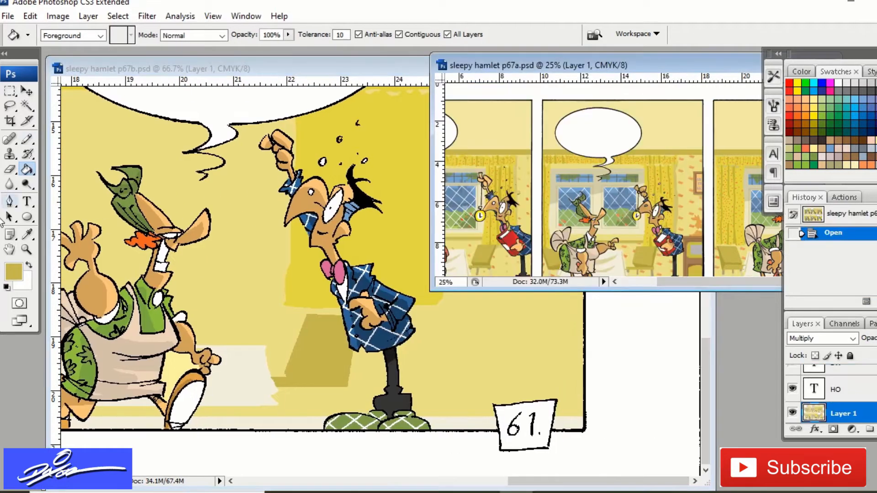
key("z")
left_click(699, 265)
left_click(699, 266)
left_click_drag(740, 284, 719, 284)
left_click_drag(648, 67, 507, 76)
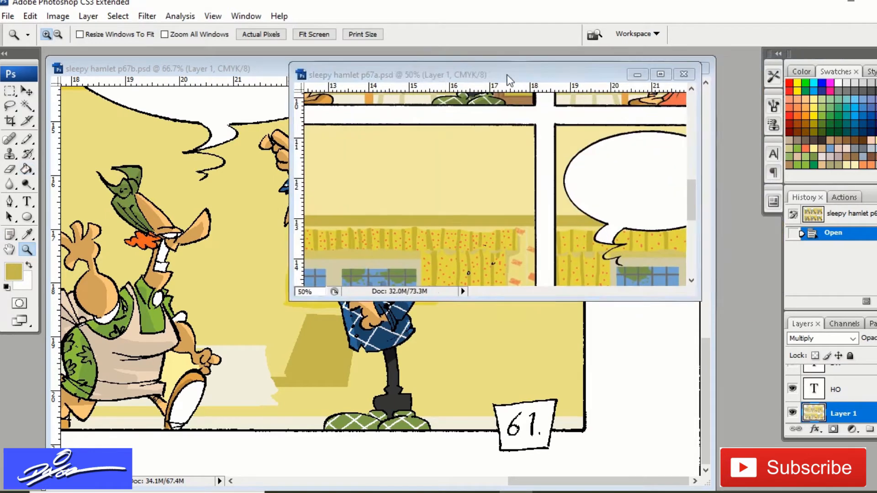
left_click_drag(693, 204, 699, 174)
key("i")
left_click(518, 221)
left_click(258, 73)
- Pencil the cabinet's left edge and the underside of its top at the right of the panel
left_click(27, 139)
left_click_drag(458, 291, 458, 373)
left_click_drag(455, 429, 455, 430)
left_click(453, 292)
left_click(452, 292)
left_click(560, 292, "shift")
- Complete the cabinet outline with its overhanging top slab, right front edge and side face
left_click(451, 290)
left_click(445, 287, "shift")
left_click(560, 287, "shift")
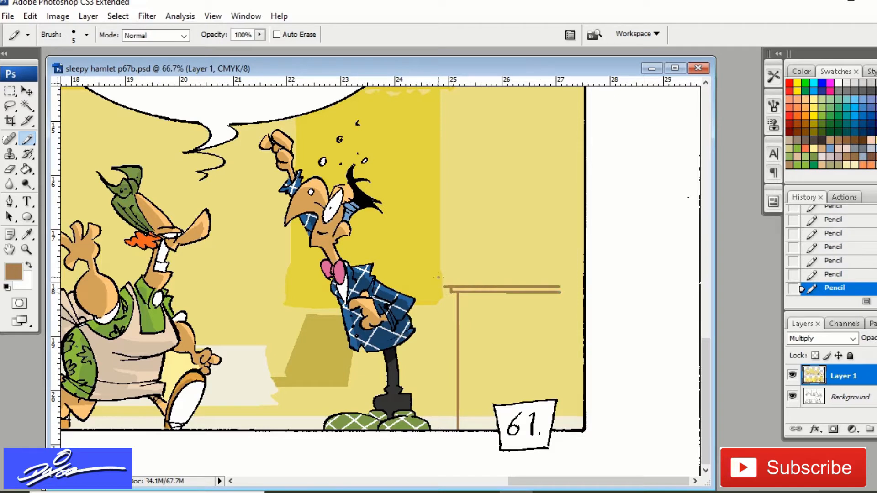
left_click_drag(444, 282, 561, 282)
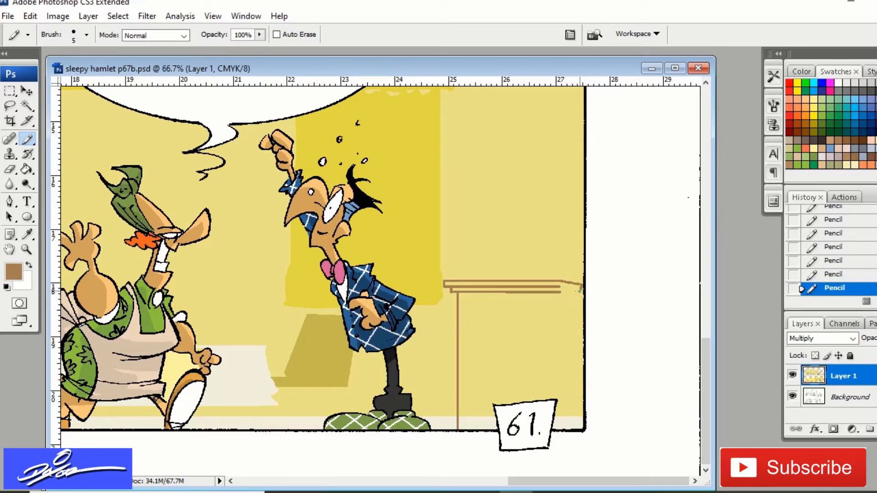
mouse_move(577, 300)
left_mouse_down()
mouse_move(577, 398)
mouse_move(559, 416)
left_mouse_up()
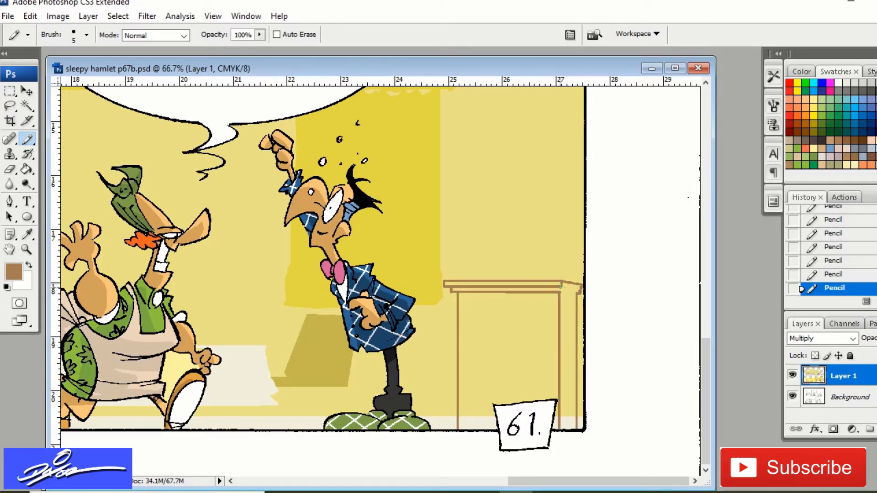
- Fill the cabinet's front and top slab with brown and touch up the leftover spots near the base
key("g")
left_click(504, 370)
left_click(479, 290)
left_click(476, 284)
left_click(480, 423)
left_click(556, 424)
left_click(557, 411)
left_click(462, 413)
key("b")
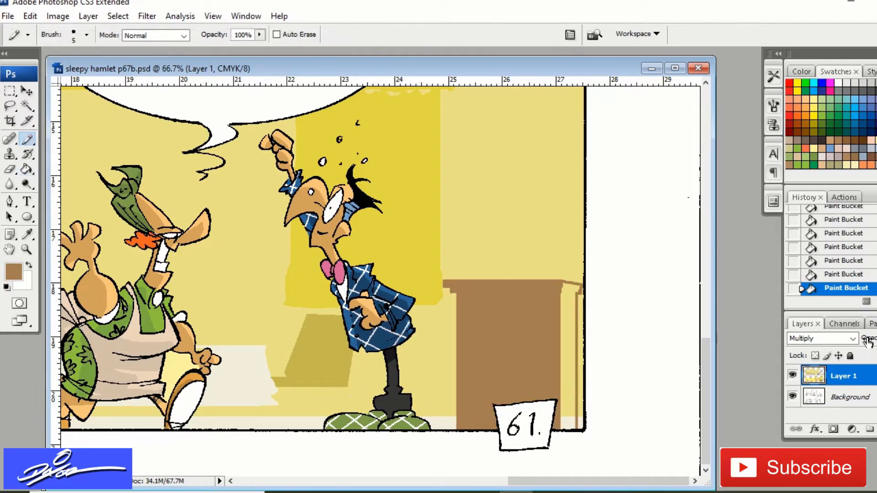
key("ctrl+z")
left_click(470, 417)
- Choose a darker brown and fill the cabinet's side face with it
left_click(13, 272)
left_click(213, 327)
left_click(438, 249)
key("g")
left_click(567, 396)
left_click(567, 423)
- Redraw the side of the cabinet's top slab in darker brown with clean edges up to the panel border
key("z")
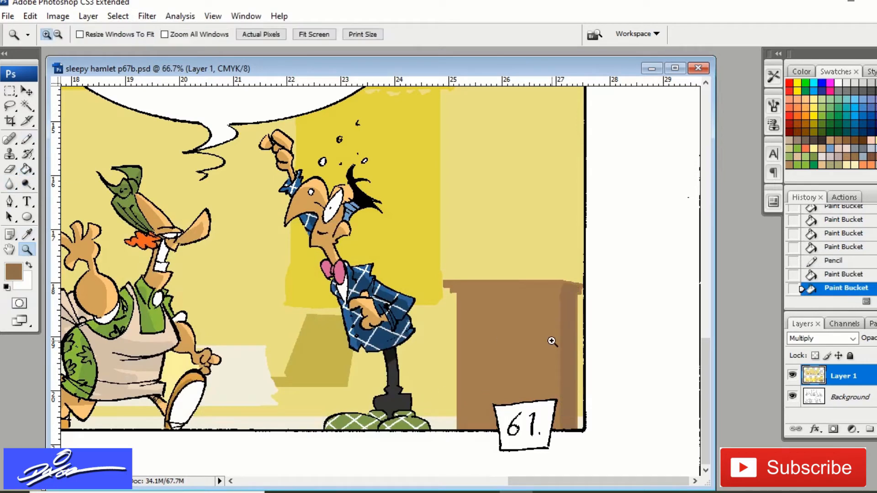
left_click(553, 340)
left_click(553, 341)
key("b")
left_click_drag(707, 442, 707, 417)
left_click(287, 215)
left_click(344, 225, "shift")
left_click(345, 226)
left_click(344, 232, "shift")
left_click(344, 251, "shift")
mouse_move(344, 251)
left_mouse_down()
mouse_move(328, 250)
mouse_move(337, 243)
left_mouse_up()
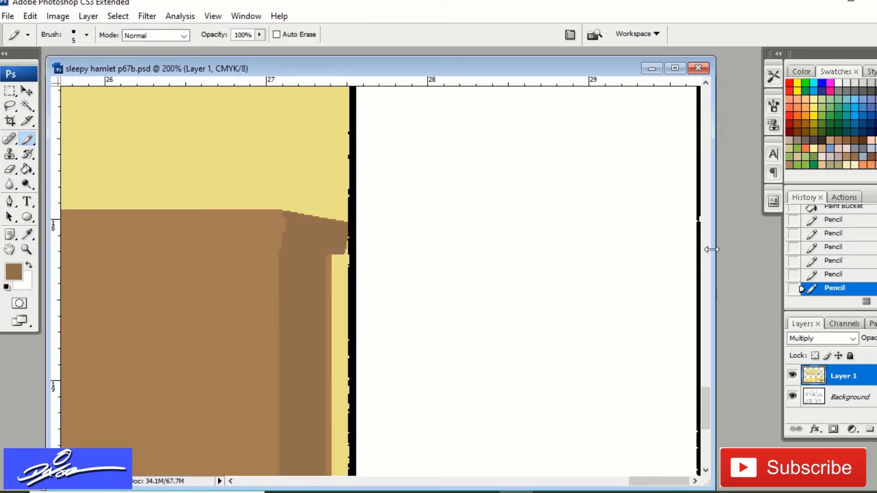
scroll(324, 303, "down", 5)
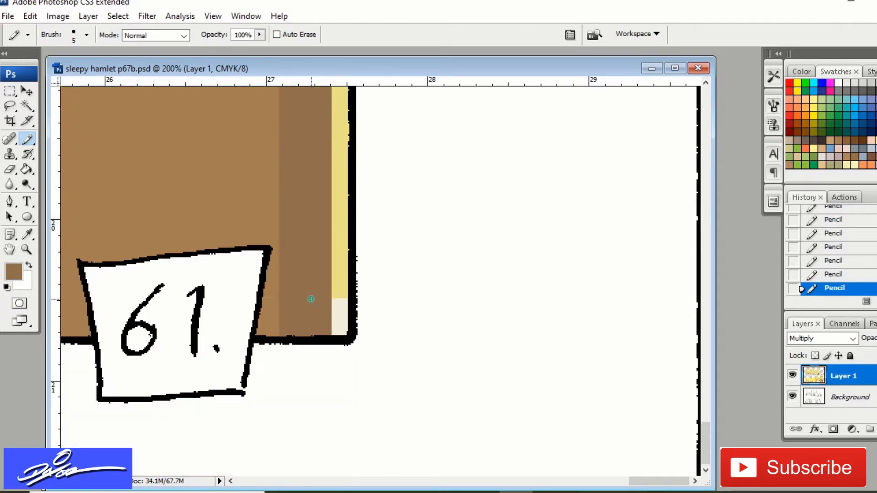
- Draw two moulding lines across the cabinet front under its top, and shade the side moulding with a still darker brown
key("ctrl+minus")
key("ctrl+minus")
key("ctrl+space")
left_click(485, 329, "ctrl")
left_click_drag(325, 220, 476, 220)
left_click_drag(334, 228, 478, 228)
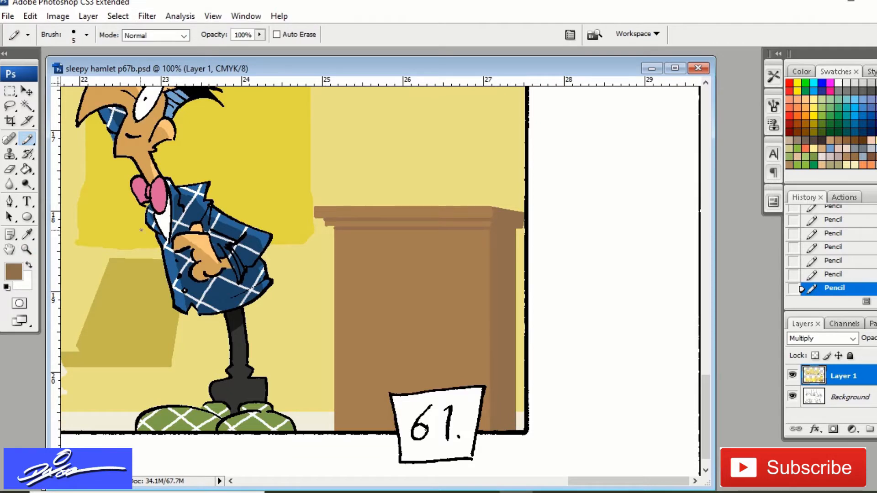
left_click(14, 272)
left_click(209, 354)
left_click(438, 249)
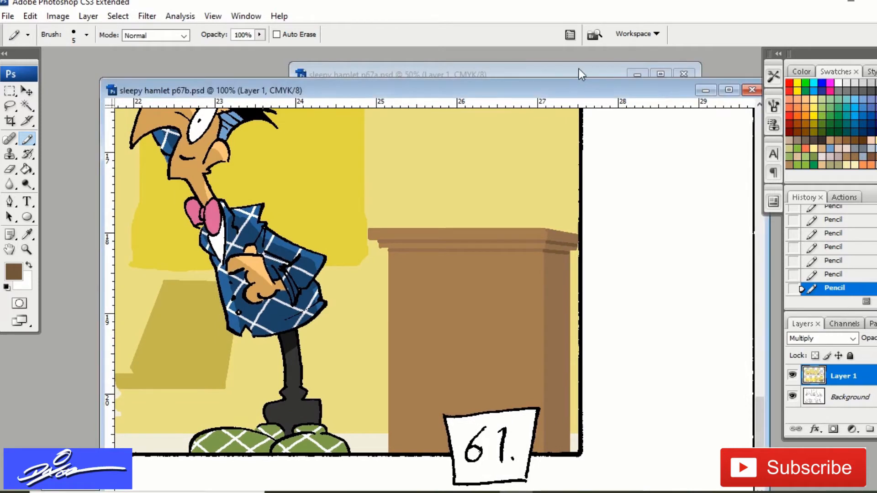
- Sample a medium brown and pencil the frame of an inset panel on the cabinet's front
key("i")
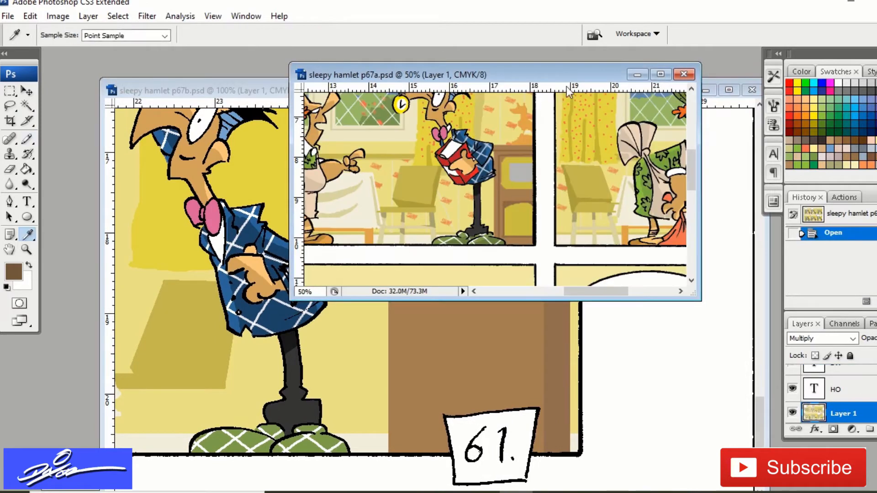
left_click(237, 101)
key("b")
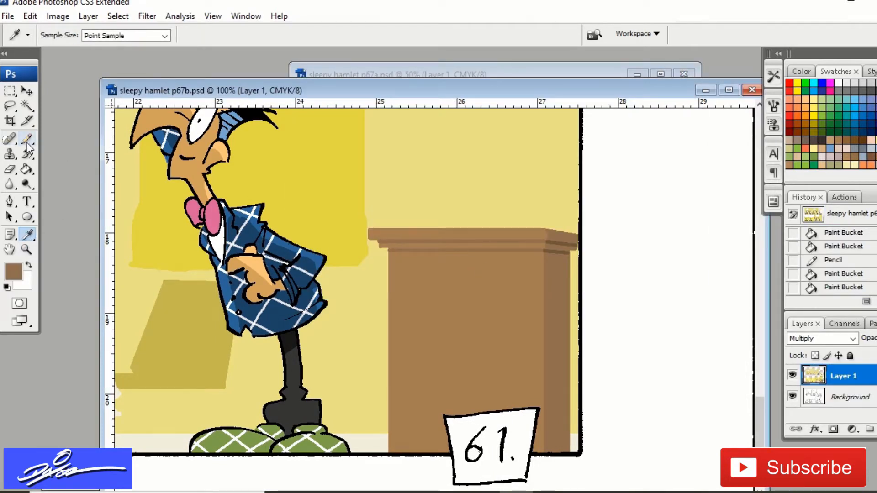
mouse_move(399, 260)
left_mouse_down()
mouse_move(393, 440)
mouse_move(448, 443)
left_mouse_up()
left_click_drag(531, 277, 530, 406)
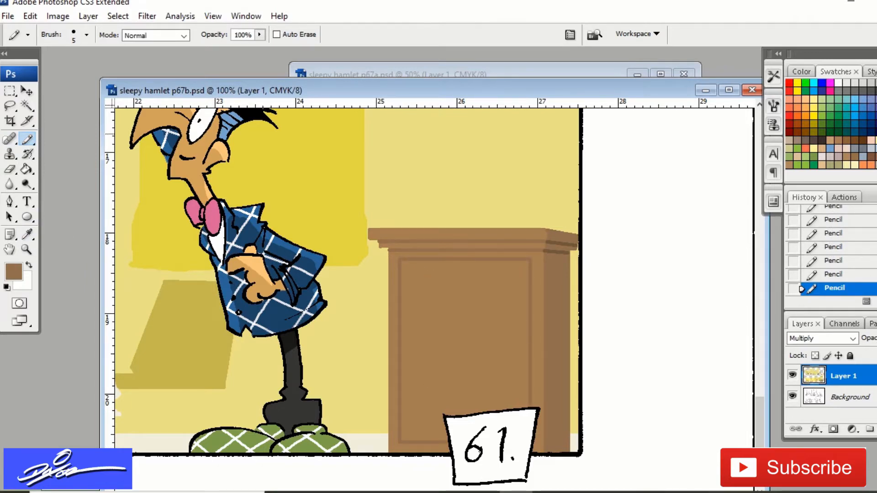
- Sample the mustard yellow from page p67a and pencil a rounded rectangular frame on the upper part of the cabinet's front panel
left_click(542, 74)
left_click(28, 235)
left_click(509, 184)
left_click(209, 89)
key("b")
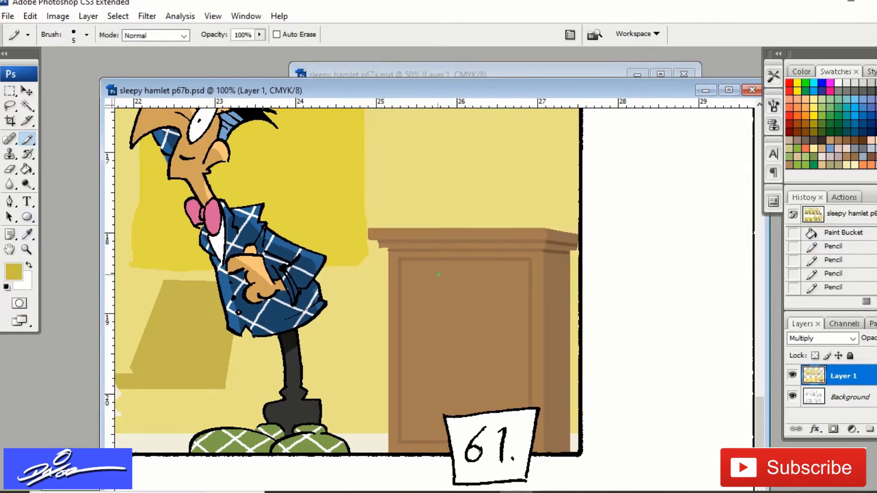
left_click_drag(417, 272, 509, 272)
left_click_drag(418, 327, 507, 327)
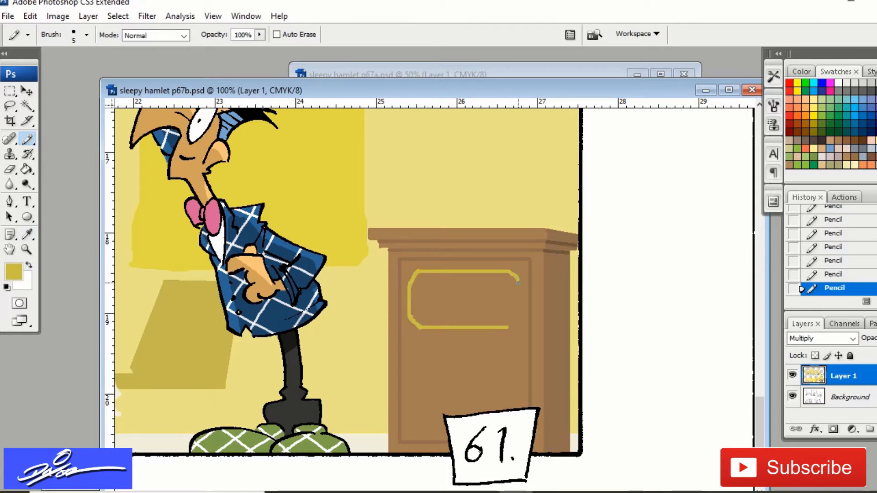
left_click_drag(430, 280, 501, 280)
left_click(834, 275)
- Sample the grey of the cabinet window on page p67a and pencil a thick rounded outline inside the yellow frame
left_click_drag(548, 71, 544, 73)
left_click(27, 235)
left_click(490, 218)
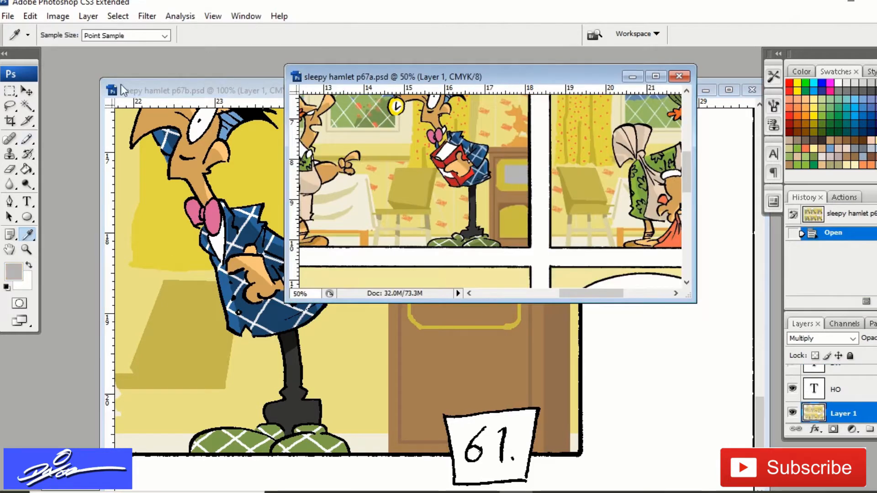
left_click(246, 94)
left_click(27, 139)
mouse_move(429, 285)
left_mouse_down()
mouse_move(478, 287)
mouse_move(430, 284)
mouse_move(432, 313)
mouse_move(492, 319)
left_mouse_up()
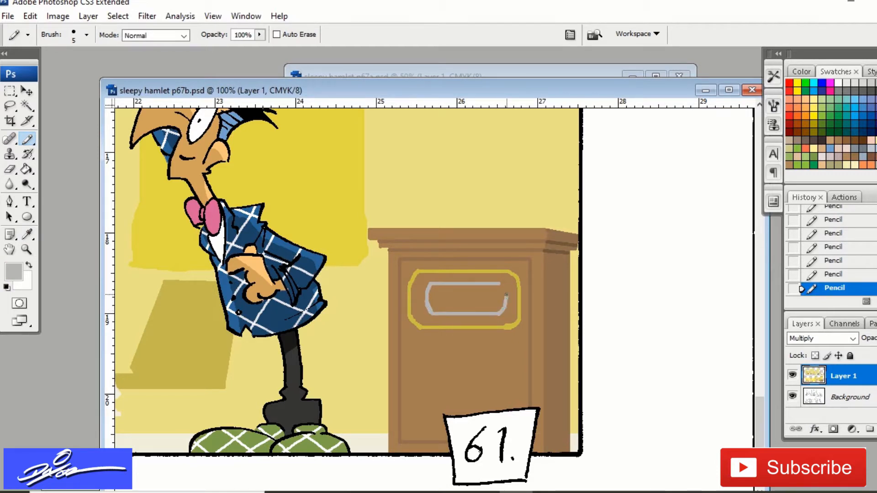
left_click(801, 275)
mouse_move(429, 277)
left_mouse_down()
mouse_move(506, 280)
mouse_move(504, 316)
left_mouse_up()
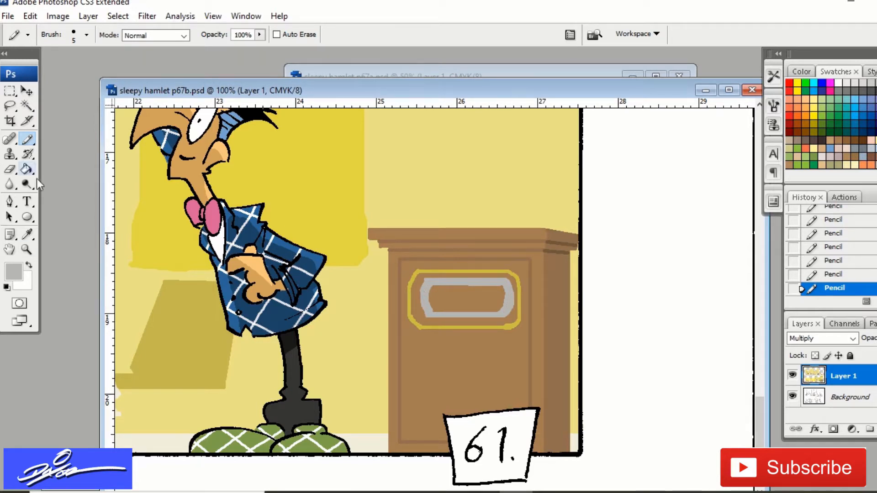
- Fill the window with grey and the surrounding frame with mustard yellow, and touch up the window's edge in grey
left_click(26, 169)
left_click(430, 299)
key("i")
left_click(420, 274)
left_click(26, 169)
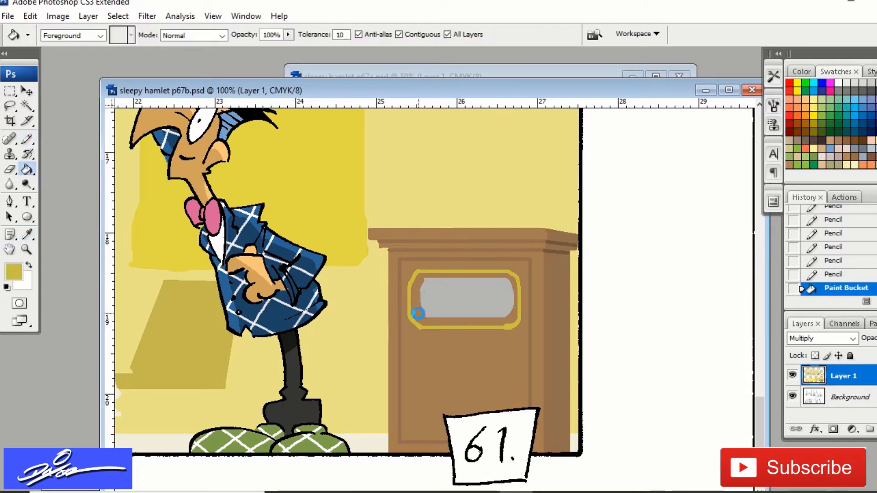
left_click(413, 320)
key("i")
left_click(427, 316)
key("b")
left_click(427, 315)
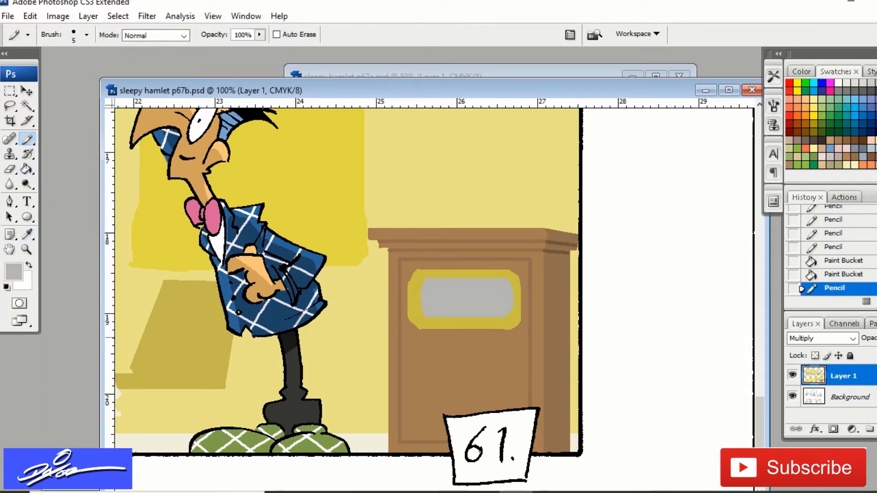
- Sample the frame's mustard yellow, pencil an arched panel on the lower cabinet front and fill it
left_click(28, 235)
left_click(413, 317)
left_click(320, 72)
left_click(229, 92)
key("b")
left_click_drag(416, 411, 447, 430)
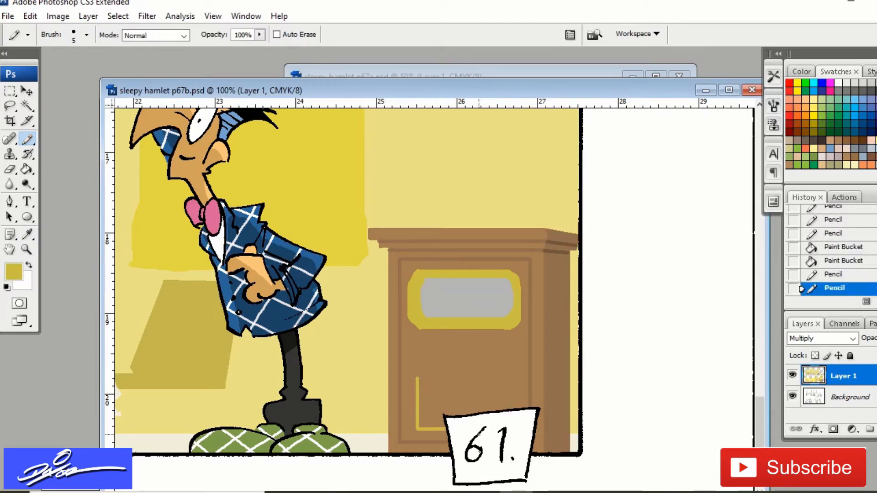
mouse_move(418, 378)
left_mouse_down()
mouse_move(484, 373)
mouse_move(507, 382)
mouse_move(507, 411)
left_mouse_up()
left_click(27, 169)
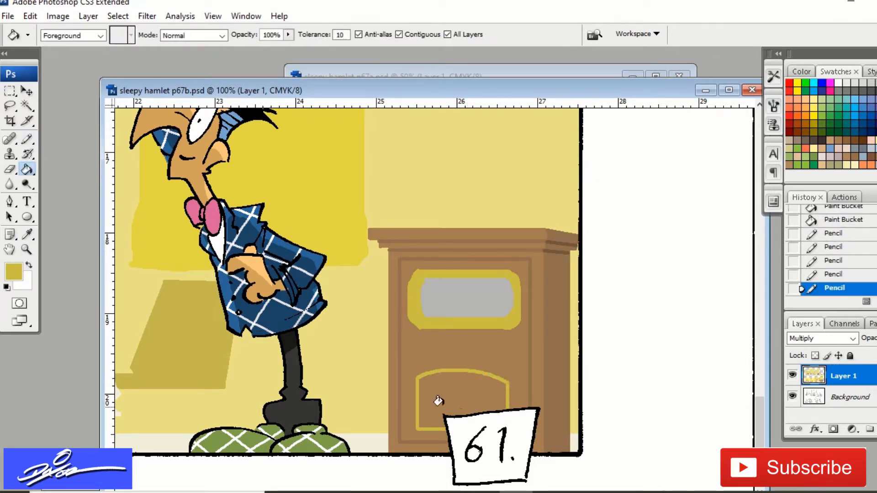
left_click(422, 408)
- Sample a darker brown from page p67a, pencil a rectangular border around the arched panel and fill its upper corners
left_click(28, 235)
left_click(315, 72)
left_click(499, 208)
left_click(274, 93)
key("b")
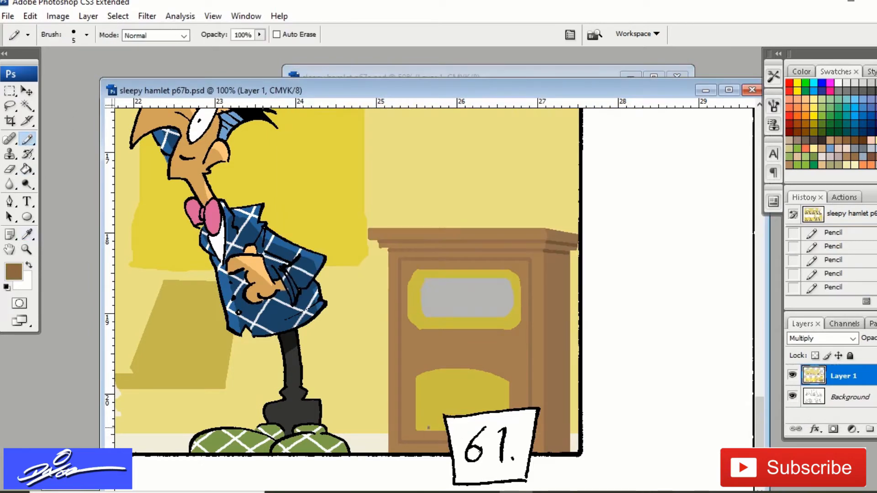
mouse_move(414, 430)
left_mouse_down()
mouse_move(413, 368)
mouse_move(508, 368)
mouse_move(508, 432)
left_mouse_up()
left_click(27, 169)
left_click(505, 374)
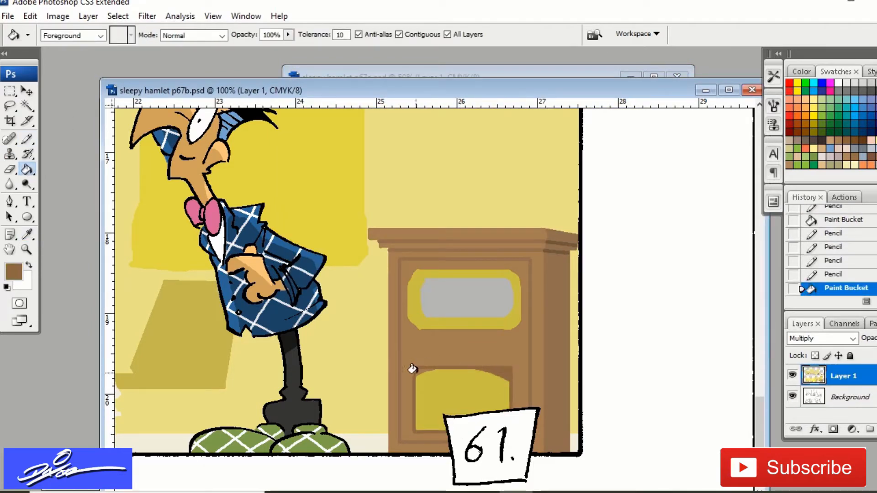
left_click(419, 371)
- Choose a darker mustard and draw vertical grille lines across the arched panel with a 3 px pencil
left_click(28, 235)
left_click(426, 406)
left_click(14, 272)
left_click_drag(241, 298, 235, 315)
left_click(438, 249)
left_click(26, 138)
left_click(86, 36)
left_click(45, 146)
mouse_move(425, 378)
left_mouse_down()
mouse_move(425, 424)
mouse_move(433, 422)
left_mouse_up()
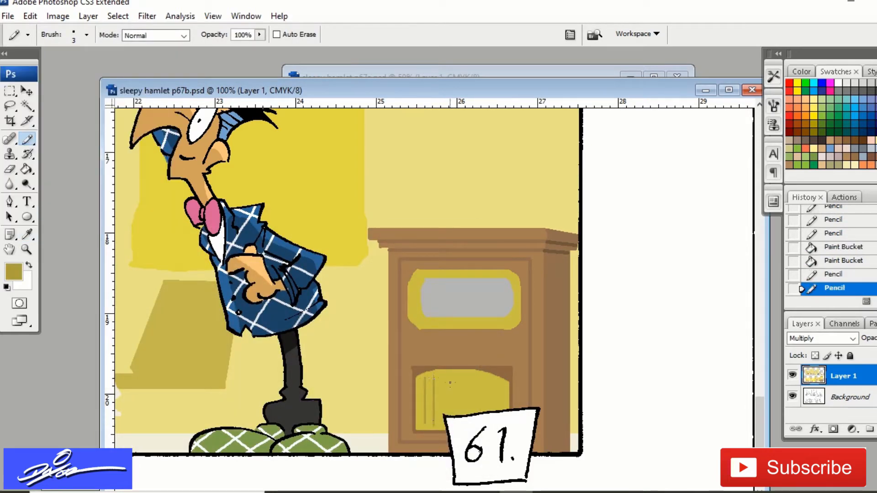
mouse_move(458, 373)
left_mouse_down()
mouse_move(459, 416)
mouse_move(471, 410)
left_mouse_up()
mouse_move(483, 378)
left_mouse_down()
mouse_move(483, 412)
mouse_move(503, 412)
left_mouse_up()
- Sample the orange from page p67a and pencil the outline of a dog figurine on a rocky base on top of the cabinet
key("ctrl+minus")
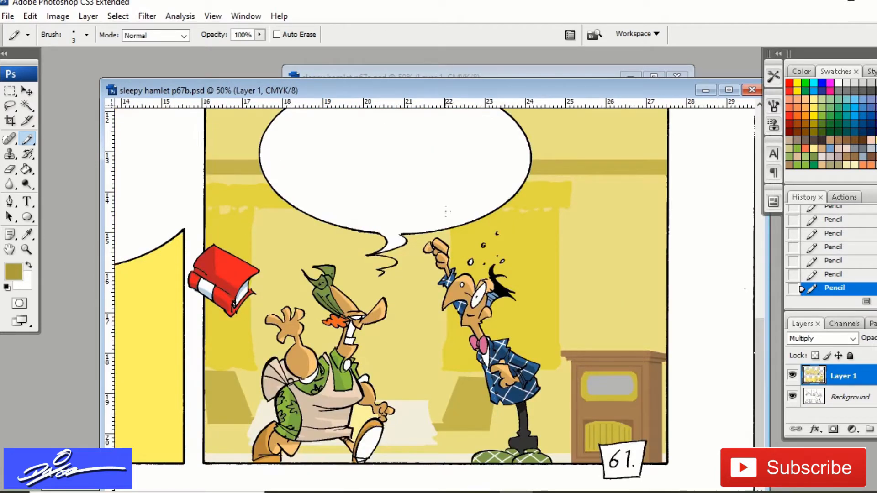
left_click(448, 71)
left_click(27, 234)
left_click(315, 121)
left_click(209, 91)
left_click(27, 250)
left_click(605, 336)
key("b")
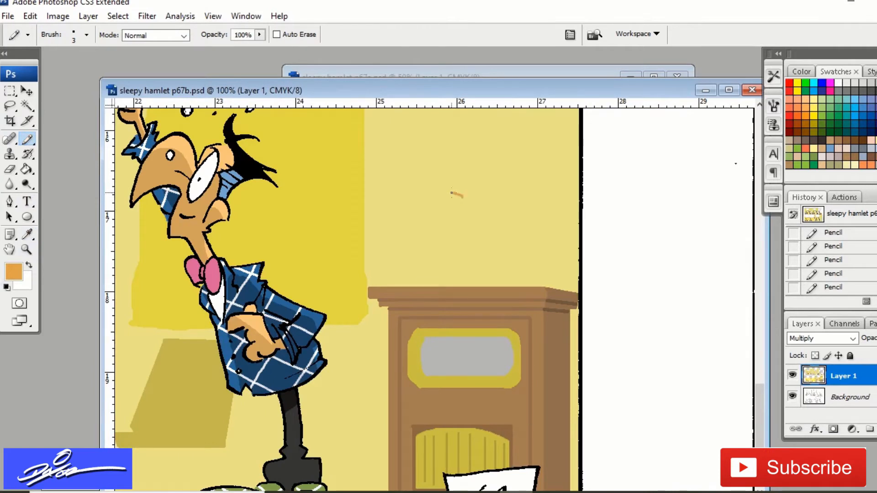
mouse_move(466, 248)
left_mouse_down()
mouse_move(466, 257)
mouse_move(446, 240)
left_mouse_up()
mouse_move(453, 193)
left_mouse_down()
mouse_move(443, 182)
mouse_move(505, 243)
left_mouse_up()
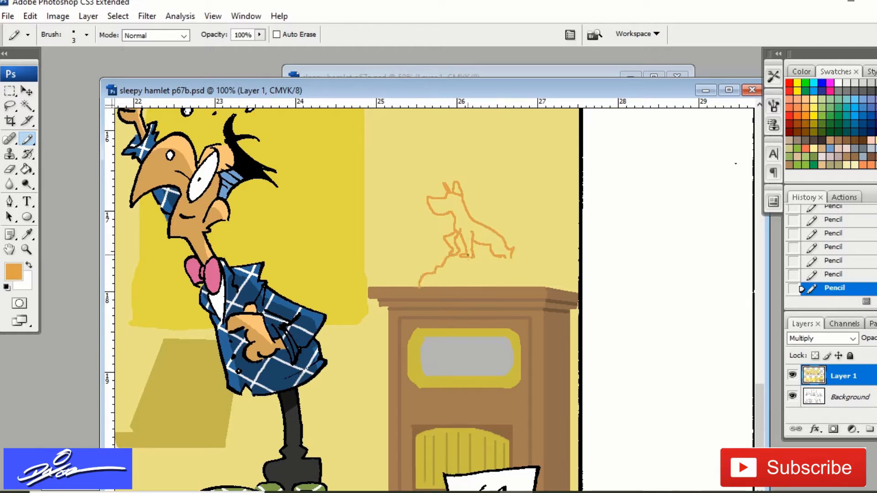
left_click_drag(500, 236, 511, 242)
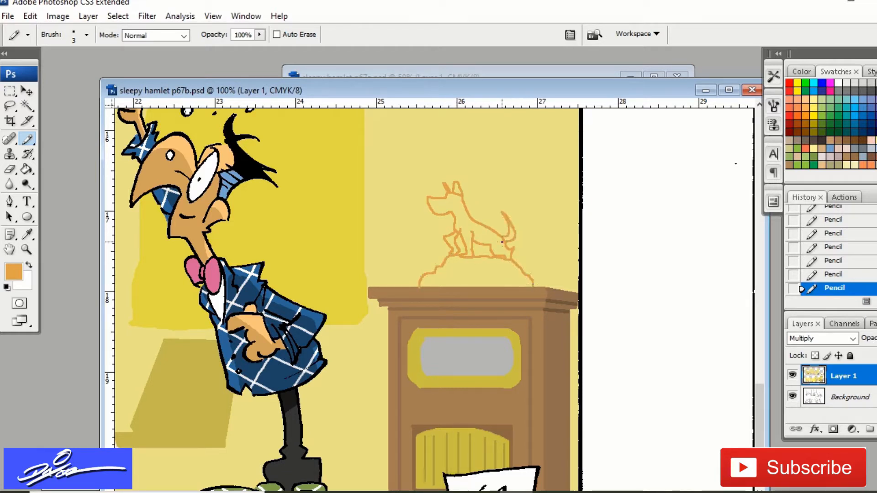
- Fill the dog figurine's body, ear, leg and tail areas and its base with orange
left_click(27, 170)
left_click(465, 223)
left_click(473, 272)
left_click(453, 243)
left_click(456, 188)
left_click(510, 232)
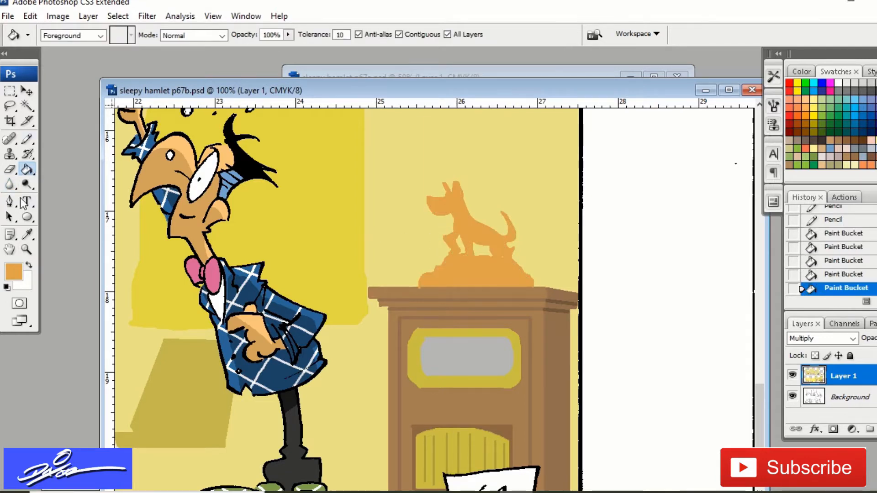
- Sample the pale beige from page p67a, then pencil and fill the leg nearest the plaid-suited man on the chair beside him
key("ctrl+minus")
key("ctrl+minus")
left_click(358, 73)
left_click(27, 235)
left_click(401, 230)
left_click(232, 87)
left_click(26, 249)
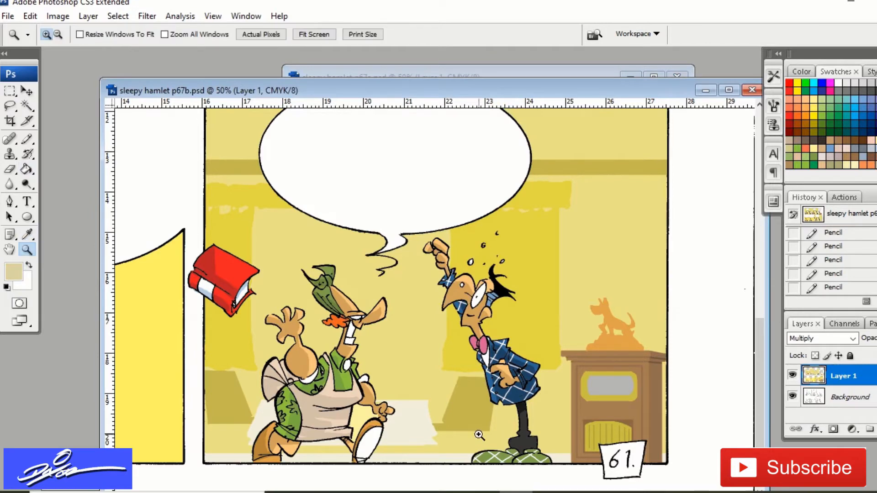
left_click(479, 435)
left_click(479, 435)
left_click(27, 139)
left_click_drag(390, 400, 390, 404)
left_click_drag(383, 365, 383, 389)
left_click_drag(382, 389, 382, 404)
left_click(26, 169)
left_click(386, 377)
- Pencil and fill that chair's outer and middle legs in pale beige, and join the legs with a thin crossbar
left_click(27, 140)
mouse_move(298, 365)
left_mouse_down()
mouse_move(286, 429)
mouse_move(330, 429)
left_mouse_up()
left_click(26, 170)
left_click(286, 408)
left_click(290, 393)
left_click(27, 139)
left_click_drag(325, 364, 324, 428)
left_click(27, 169)
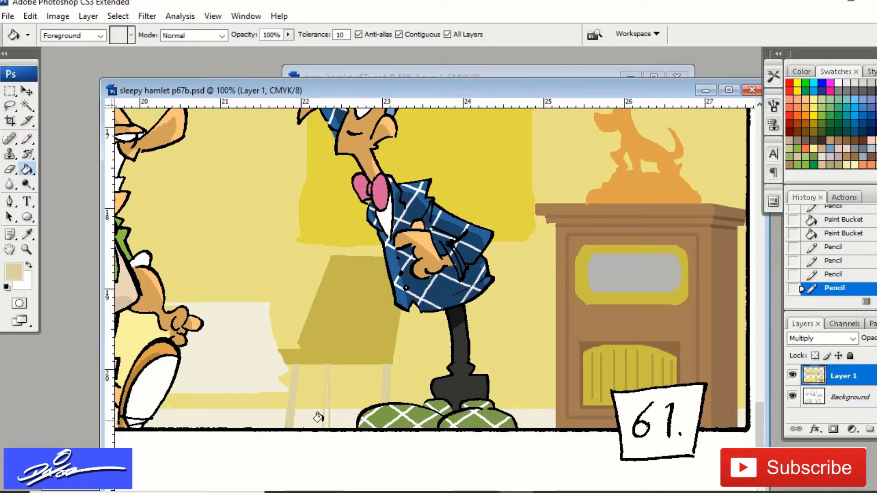
left_click(327, 414)
left_click(327, 394)
left_click(27, 139)
mouse_move(382, 395)
left_mouse_down()
mouse_move(298, 395)
mouse_move(382, 400)
left_mouse_up()
- Choose a darker beige and pencil shadow edges across the three chair legs and below the crossbar on the middle leg
left_click(15, 270)
left_click_drag(188, 296, 176, 318)
left_click(406, 253)
key("z")
left_click(351, 367)
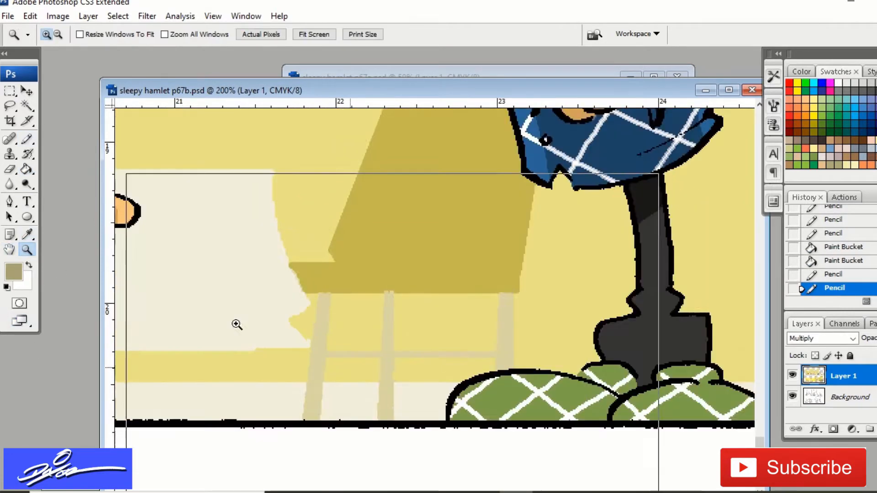
left_click(308, 346)
key("b")
left_click_drag(492, 231, 500, 234)
left_click_drag(654, 239, 681, 252)
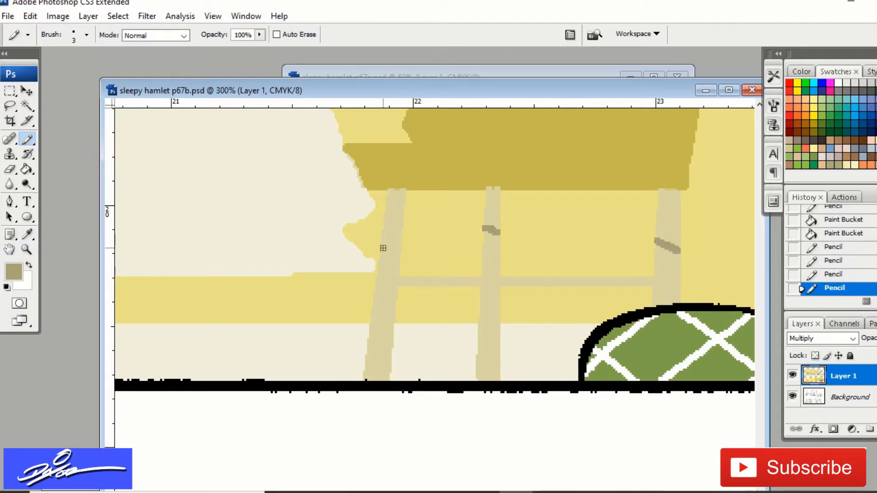
left_click_drag(380, 245, 399, 256)
left_click_drag(481, 290, 500, 290)
- Fill the tops of the three chair legs under the seat with the darker beige
key("g")
left_click(394, 228)
left_click(493, 212)
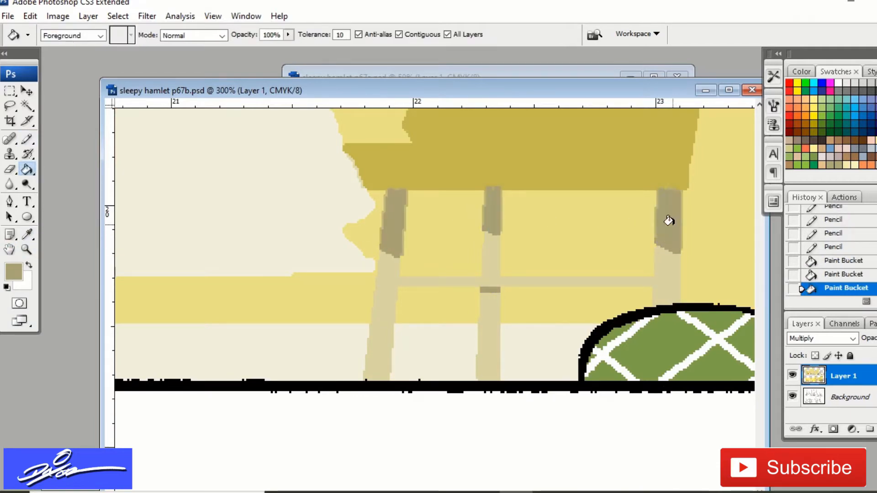
left_click(672, 222)
- Sample the pale beige, then pencil and fill the leg nearest the panel border on the chair behind the running woman
key("ctrl+minus")
key("ctrl+minus")
key("ctrl+minus")
key("ctrl+minus")
key("z")
left_click(432, 386)
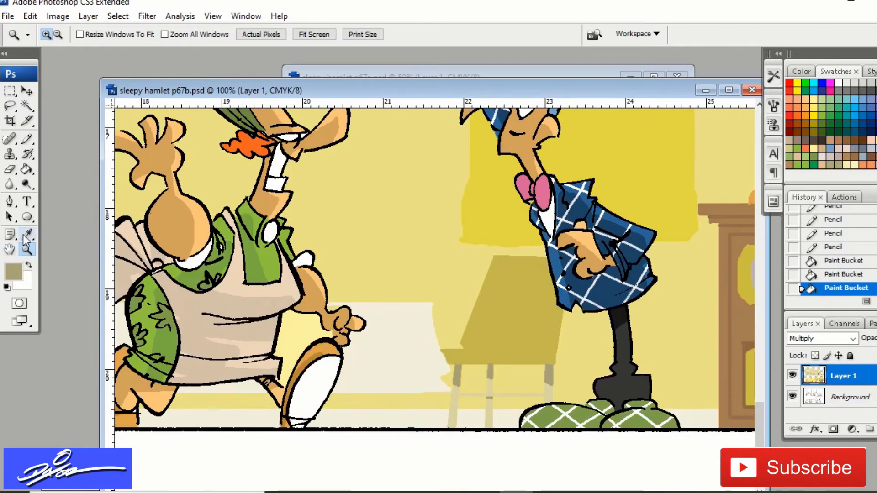
key("i")
left_click(493, 400)
left_click_drag(363, 93, 370, 70)
left_click_drag(621, 481, 544, 480)
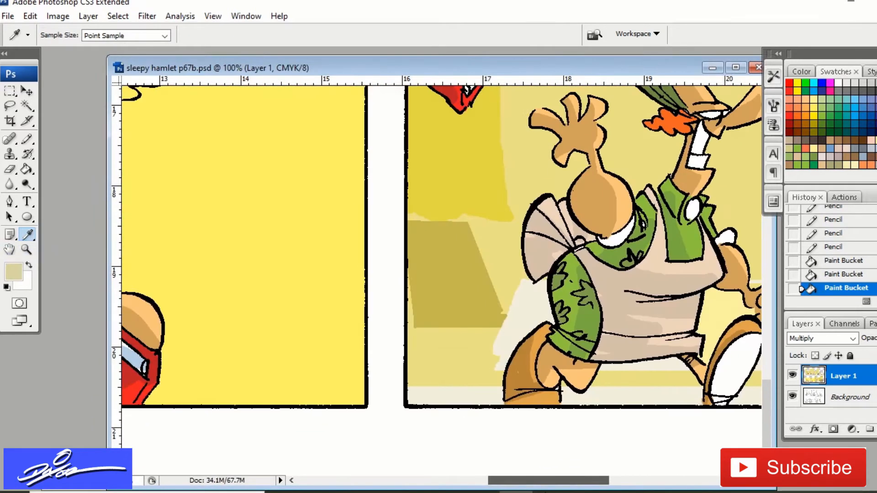
left_click(27, 139)
mouse_move(419, 387)
left_mouse_down()
mouse_move(419, 406)
mouse_move(418, 356)
left_mouse_up()
left_click_drag(419, 357, 419, 330)
key("g")
left_click(426, 399)
left_click(418, 359)
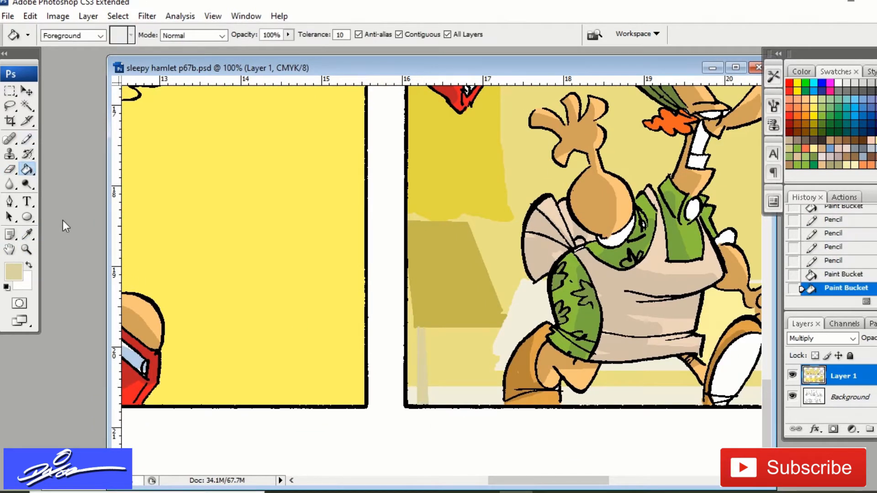
- Pencil and fill the leg nearest the running woman on the chair behind her in pale beige
key("b")
left_click(490, 328)
left_click(499, 337)
left_click_drag(498, 372, 499, 403)
key("g")
left_click(496, 334)
left_click(494, 348)
left_click(500, 392)
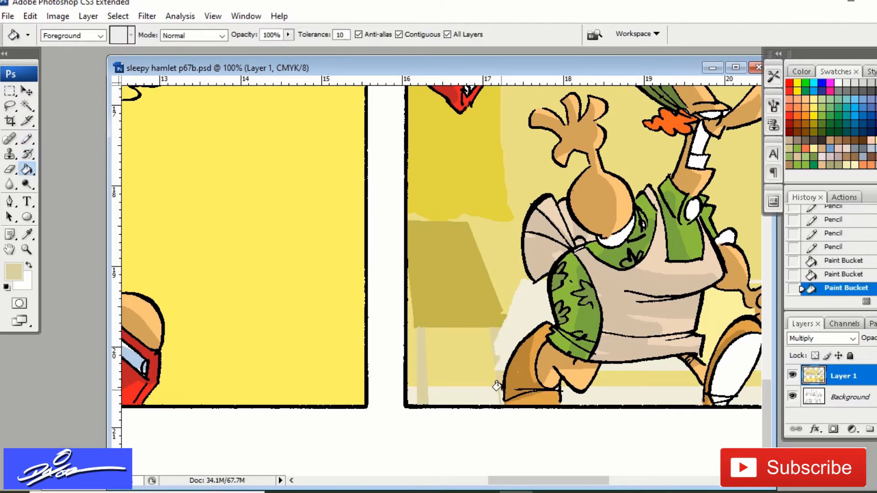
left_click(496, 386)
- Pencil and fill the middle leg of the chair behind the woman and add a thin crossbar between its legs
key("b")
left_click_drag(462, 328, 464, 404)
left_click(27, 169)
left_click(459, 356)
left_click(460, 395)
left_click(27, 140)
left_click_drag(426, 371, 497, 371)
- Pick a darker khaki beige and pencil the shadow boundaries across the leg tops of the chair behind the running woman
left_click(18, 275)
left_click_drag(170, 293, 181, 306)
left_click(439, 249)
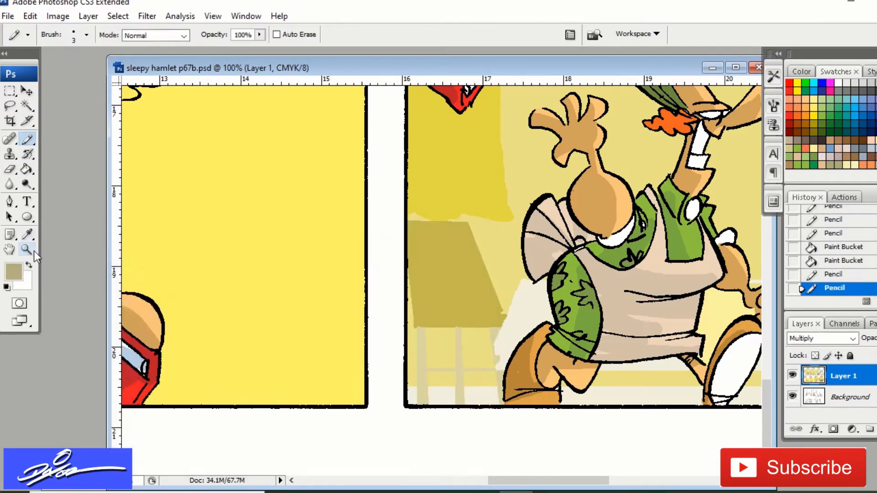
left_click(26, 250)
left_click(446, 330)
left_click(448, 327)
left_click(460, 363)
key("b")
left_click_drag(356, 260, 354, 262)
left_click_drag(484, 289, 468, 296)
left_click(580, 263)
left_click_drag(469, 346, 488, 345)
- Fill the tops of the three legs on the chair behind the woman with the darker khaki beige
left_click(27, 169)
left_click(363, 233)
left_click(472, 247)
left_click(580, 235)
key("ctrl+minus")
key("ctrl+minus")
key("ctrl+minus")
key("ctrl+minus")
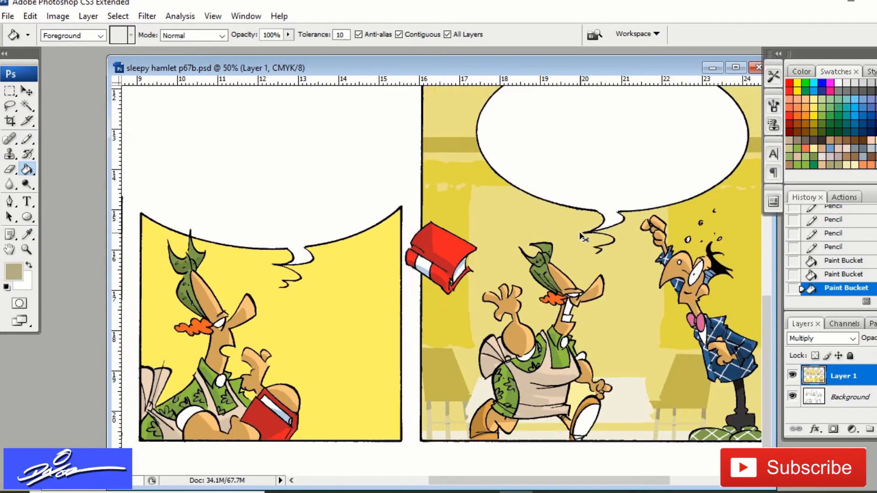
- Select the wall colour area with the Magic Wand and sample the orange of the table frame from p67a
left_click(26, 105)
key("ctrl+d")
left_click(630, 288)
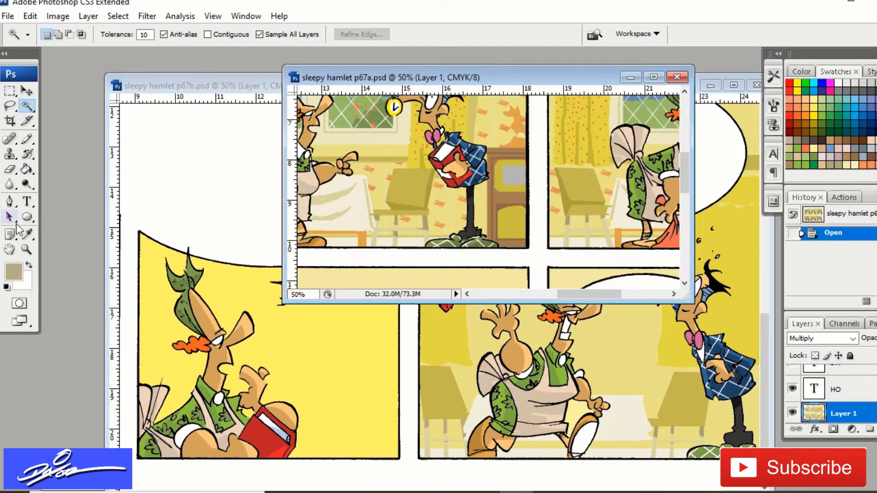
left_click(28, 234)
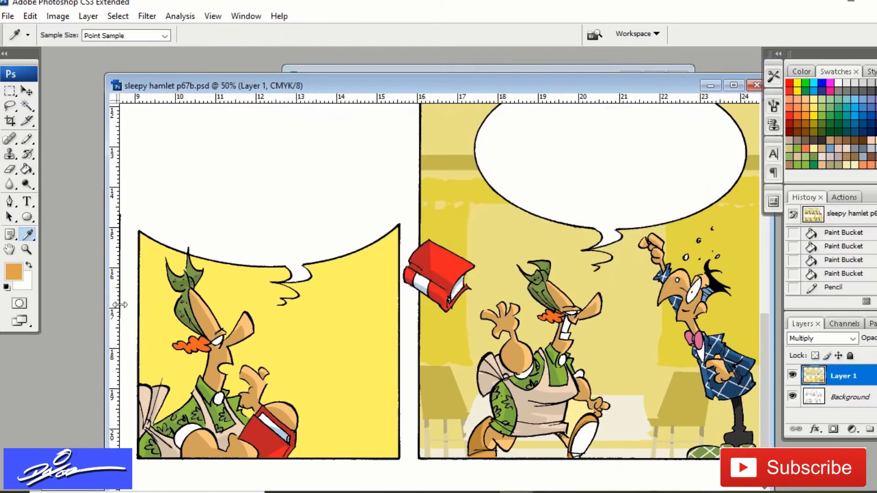
left_click(26, 250)
left_click(539, 354)
left_click(539, 353)
- Pencil the orange outlines of the table's rail and front leg beneath the tablecloth, clearing the selection to reach the floor
left_click(27, 139)
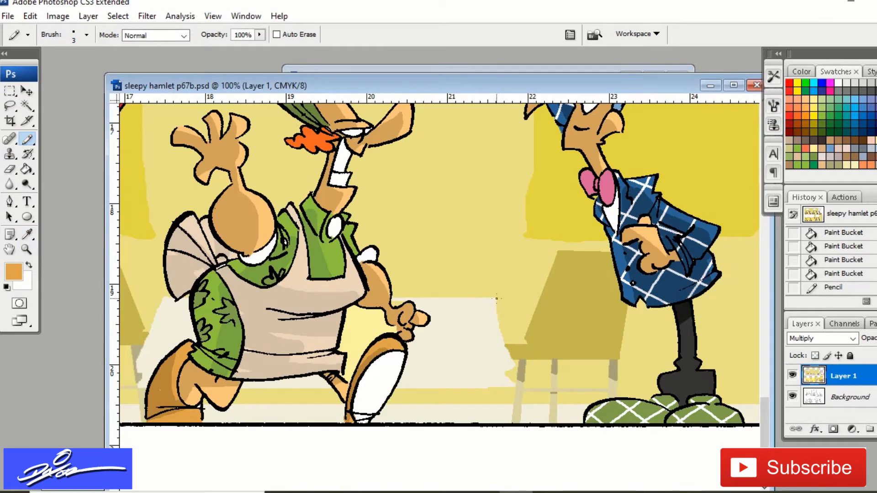
left_click(802, 274)
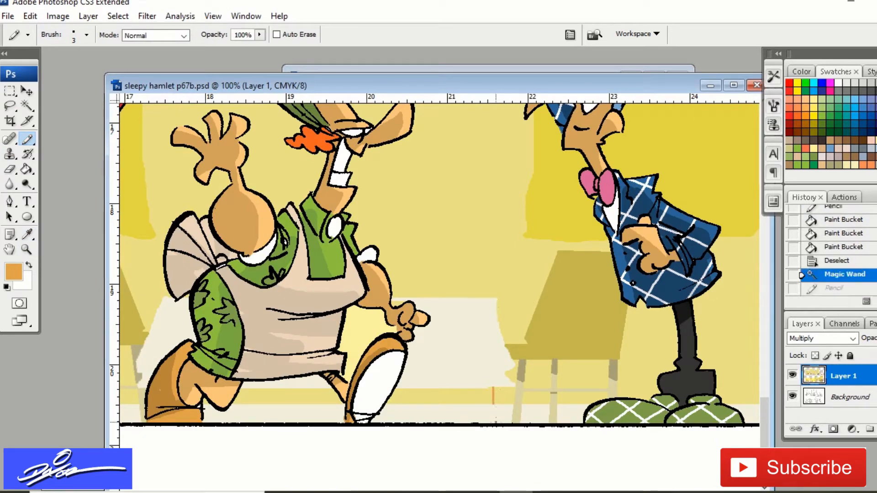
left_click(801, 288)
left_click_drag(483, 389, 484, 405)
left_click_drag(141, 389, 141, 404)
left_click_drag(484, 395, 239, 393)
key("ctrl+d")
left_click_drag(494, 401, 494, 423)
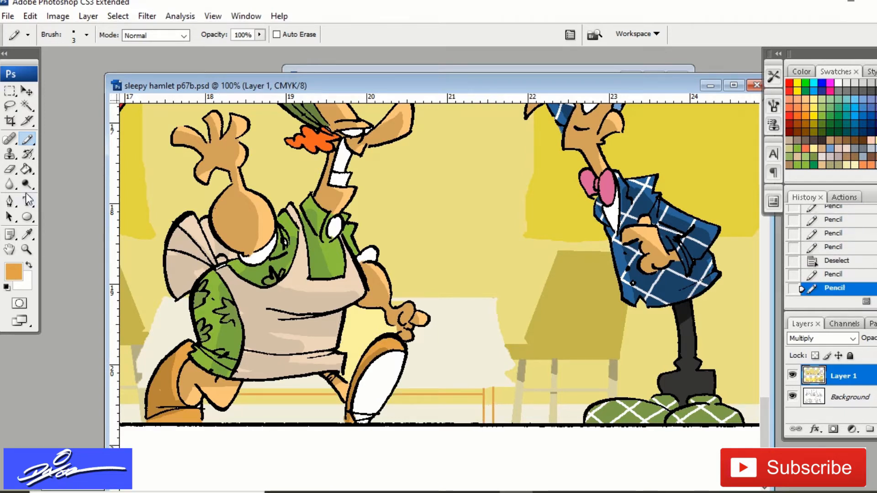
- Fill the table's rail and front leg with orange and pencil the edge of the leg behind the woman
key("g")
left_click(485, 406)
left_click(487, 413)
left_click(314, 388)
left_click(314, 387)
key("b")
left_click_drag(146, 388, 141, 421)
- Pick a darker orange, pencil shading along the table's leg and rail, and fill the leg behind the woman
left_click(14, 272)
left_click(203, 321)
left_click(427, 249)
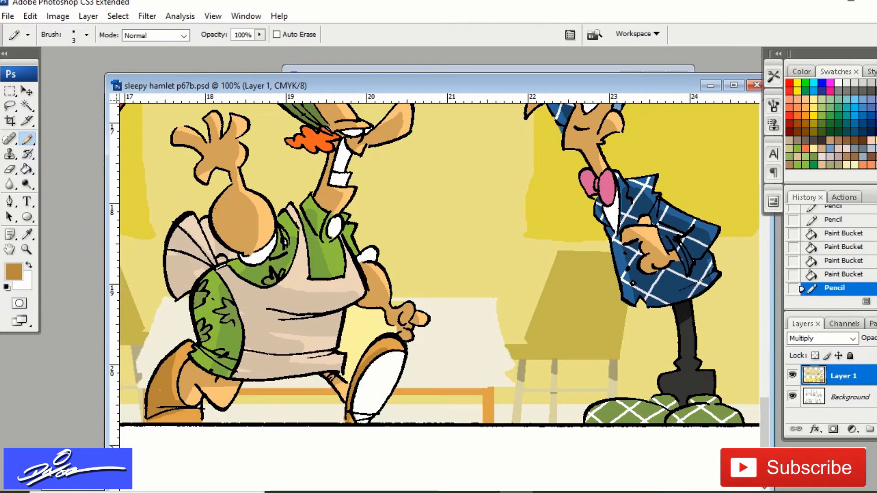
left_click_drag(495, 401, 489, 402)
left_click_drag(489, 402, 240, 390)
left_click(27, 169)
left_click(145, 406)
- Fill the gaps around the running woman's raised foot and arm, matching the tablecloth behind her with its sampled cream
key("b")
left_click(839, 83)
left_click(27, 169)
left_click(364, 391)
left_click(806, 100)
left_click(341, 390)
left_click(26, 234)
left_click(438, 348)
left_click(29, 170)
left_click(349, 343)
left_click(400, 303)
key("ctrl+minus")
key("ctrl+minus")
key("ctrl+minus")
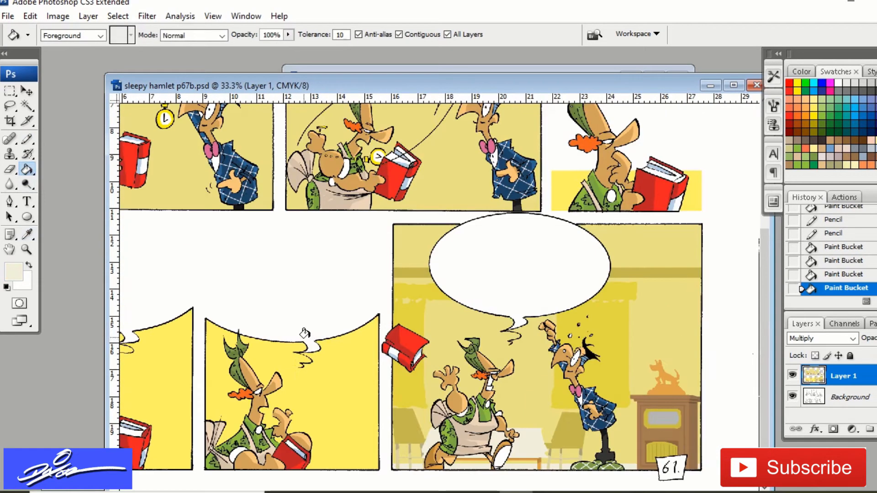
- Pencil a narrow beige fold along the tablecloth's edge beside the man's chair and fill it
left_click(27, 250)
left_click(457, 151)
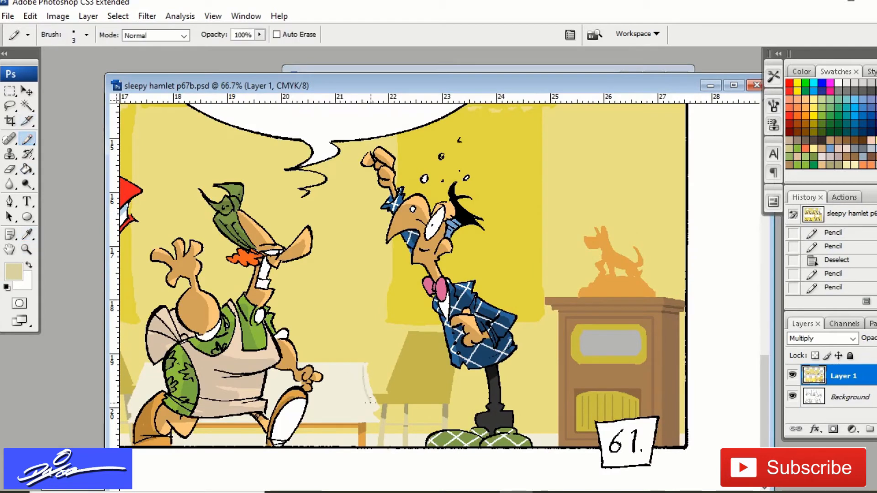
left_click_drag(371, 403, 378, 410)
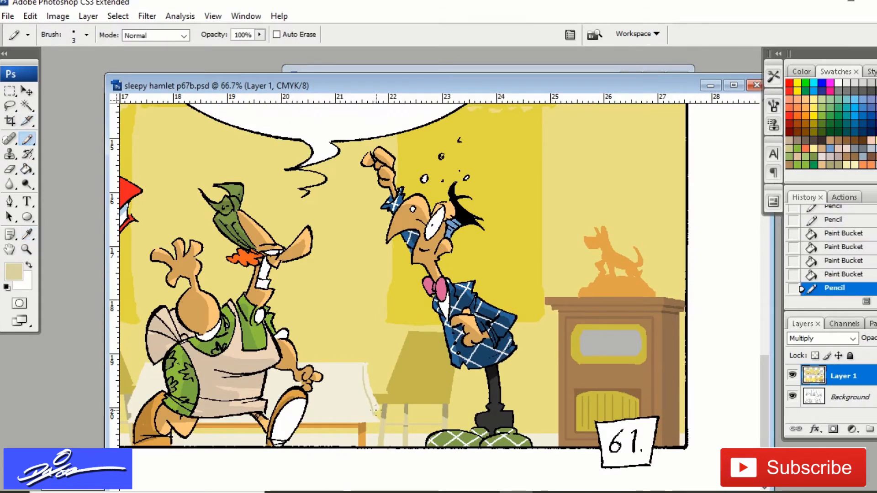
left_click(29, 172)
left_click(374, 396)
key("ctrl+z")
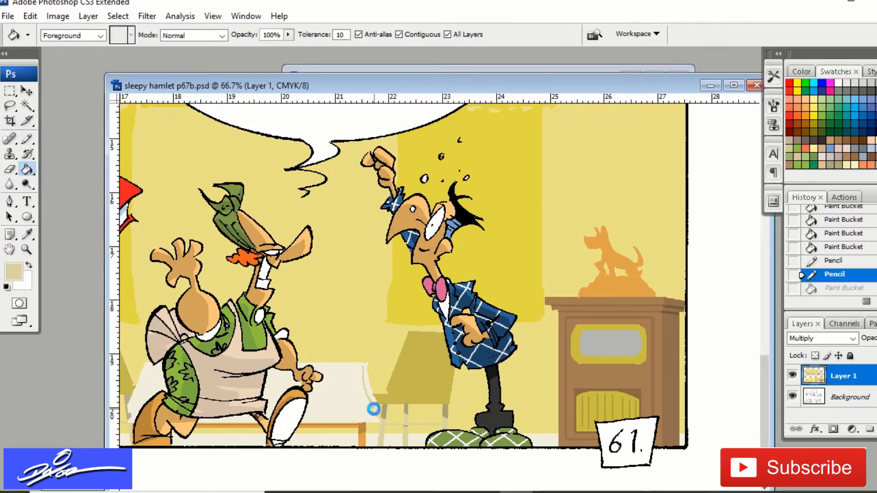
left_click(374, 407)
- Select the tablecloth with its selection edges hidden and pencil curved beige fold outlines across it
left_click(27, 106)
left_click(337, 414)
key("ctrl+h")
left_click(28, 139)
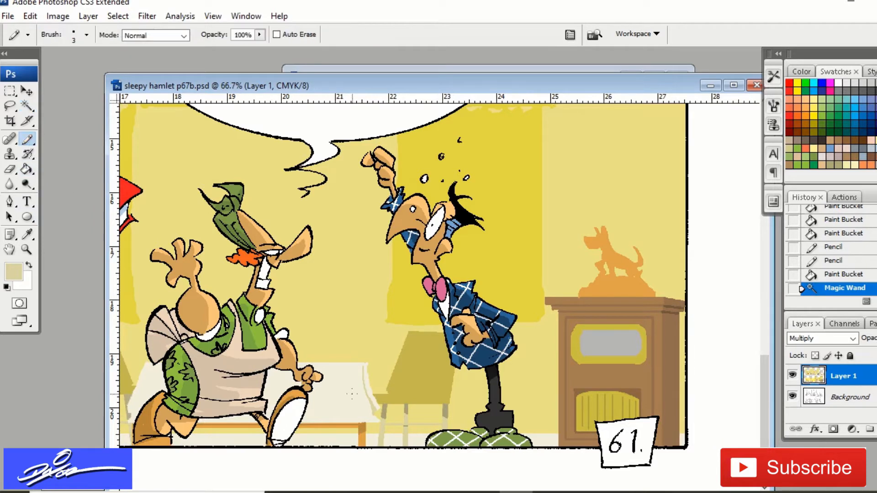
left_click_drag(287, 382, 284, 383)
left_click(841, 276)
left_click_drag(355, 372, 268, 391)
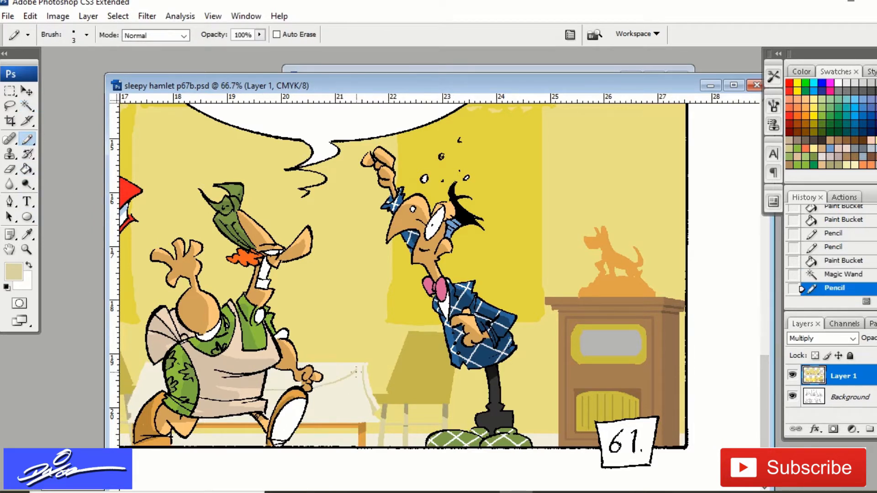
left_click_drag(352, 387, 353, 394)
mouse_move(145, 371)
left_mouse_down()
mouse_move(137, 391)
mouse_move(157, 377)
left_mouse_up()
- Fill the tablecloth folds with beige and add a pencilled fold at the cloth's edge behind the woman
left_click(27, 170)
left_click(156, 385)
left_click(276, 394)
left_click(318, 384)
left_click(182, 397)
left_click(27, 138)
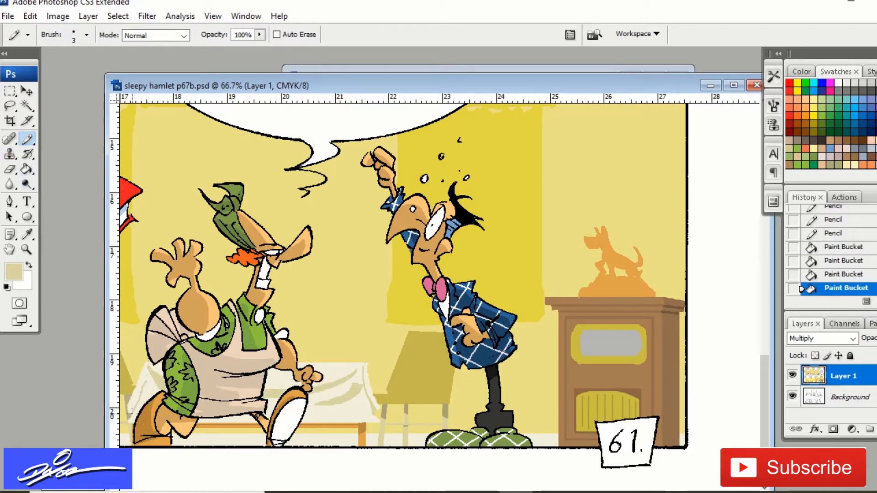
left_click_drag(134, 406, 132, 414)
- Select the wall area in p67b and sample the dark olive of the chair from p67a
left_click(27, 107)
left_click(281, 239)
left_click(417, 67)
left_click(28, 235)
left_click(405, 200)
left_click(246, 77)
left_click(26, 249)
left_click(485, 444)
- Pencil dark olive edges around the seat of the chair beside the man and fill the narrow side of its backrest
left_click(27, 138)
left_click(294, 339)
left_click(378, 343, "shift")
left_click(377, 350, "shift")
left_click(377, 358, "shift")
left_click(388, 297, "shift")
left_click(377, 348)
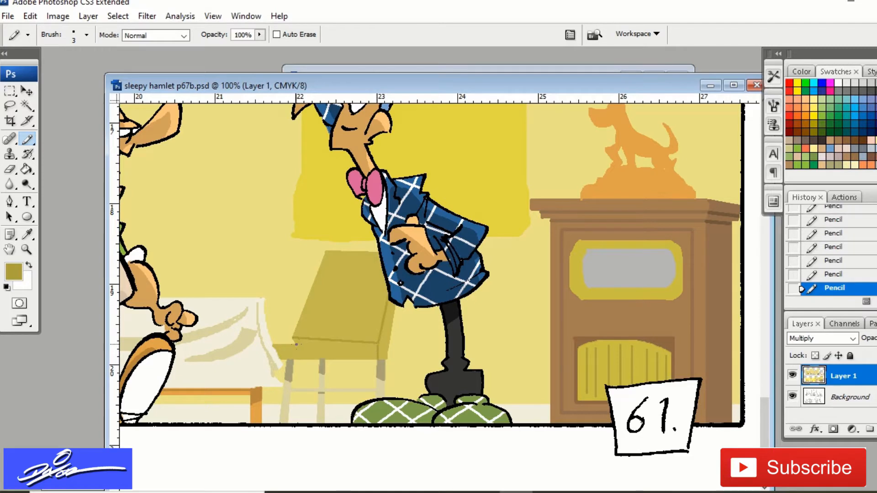
left_click(295, 344, "shift")
left_click(27, 169)
left_click(385, 337)
left_click(28, 138)
left_click_drag(386, 360, 282, 359)
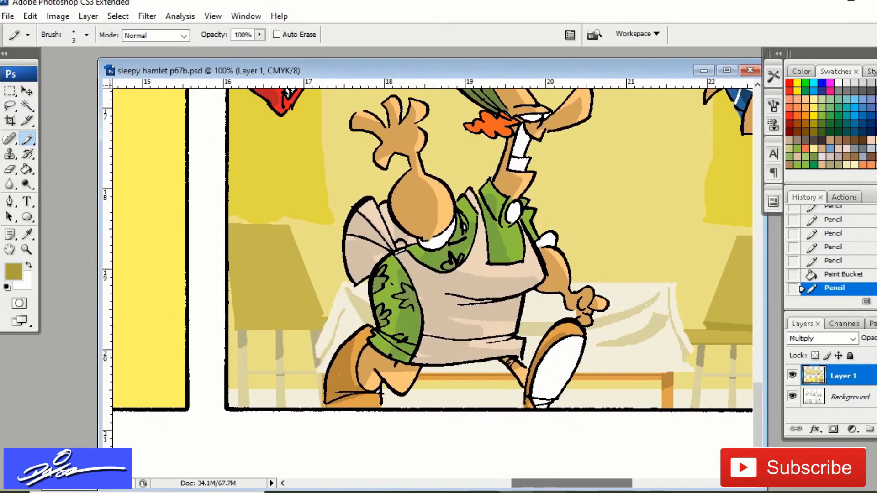
- Pencil dark olive lines along the seat edge of the chair behind the woman and fill the enclosed strip
left_click(257, 317)
left_click(244, 317, "shift")
left_click(327, 317, "shift")
left_click(26, 169)
left_click(310, 315)
left_click(28, 139)
left_click(310, 332)
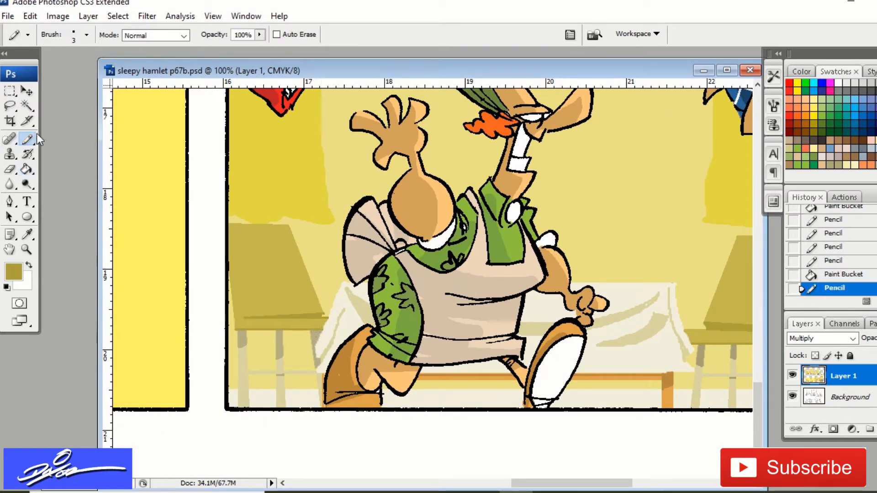
- Pencil and fill the narrow dark olive side of the backrest on the chair nearest the panel border
left_click_drag(244, 319, 245, 329)
left_click(245, 317)
left_click(230, 246, "shift")
left_click(26, 169)
left_click(234, 314)
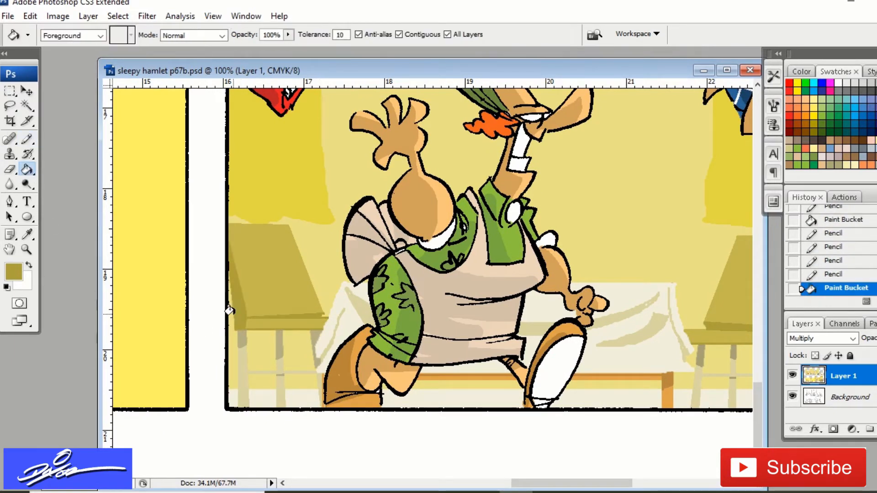
key("ctrl+minus")
key("ctrl+minus")
key("ctrl+minus")
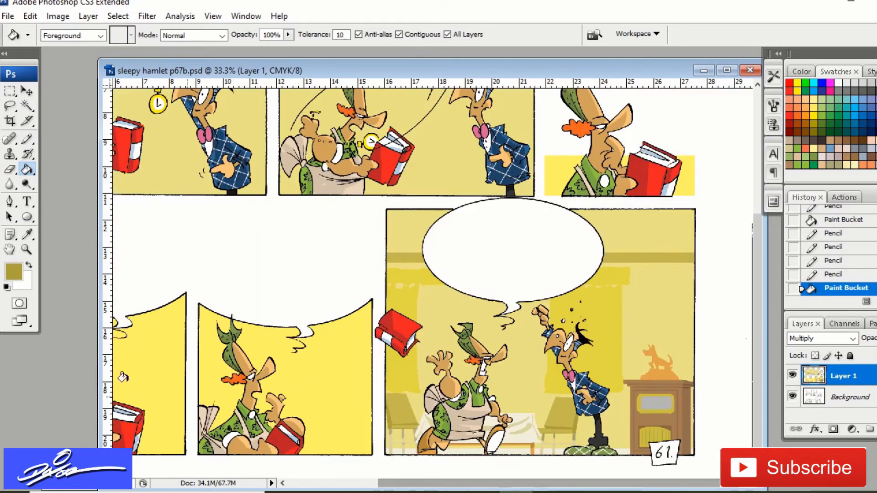
- Select the wall colour with its selection edges hidden and sample the pale window-frame cream from p67a
left_click(27, 107)
left_click(474, 364)
key("ctrl+h")
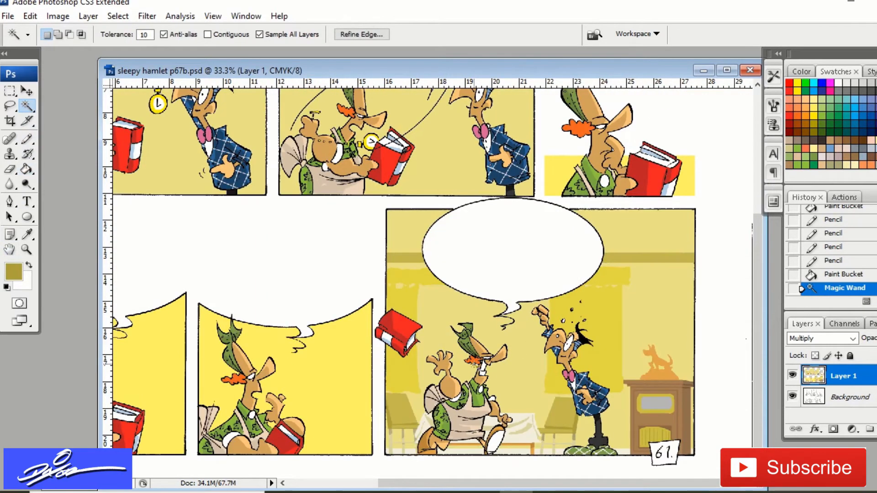
left_click_drag(767, 491, 750, 472)
mouse_move(741, 312)
left_mouse_down()
mouse_move(743, 270)
mouse_move(742, 326)
left_mouse_up()
left_click_drag(523, 67, 521, 78)
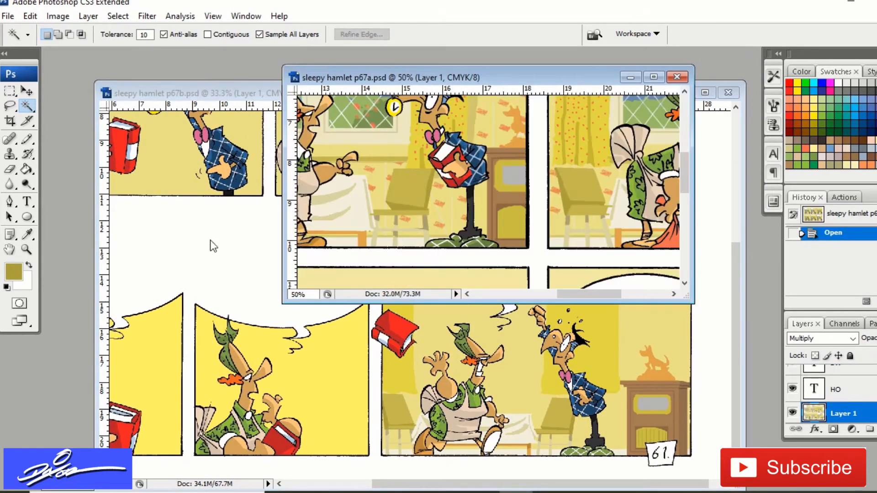
key("i")
left_click(376, 135)
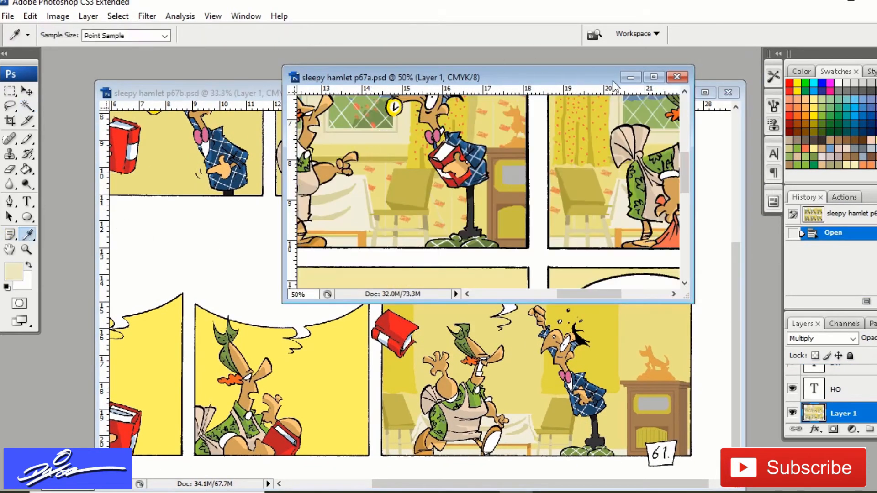
key("ctrl+minus")
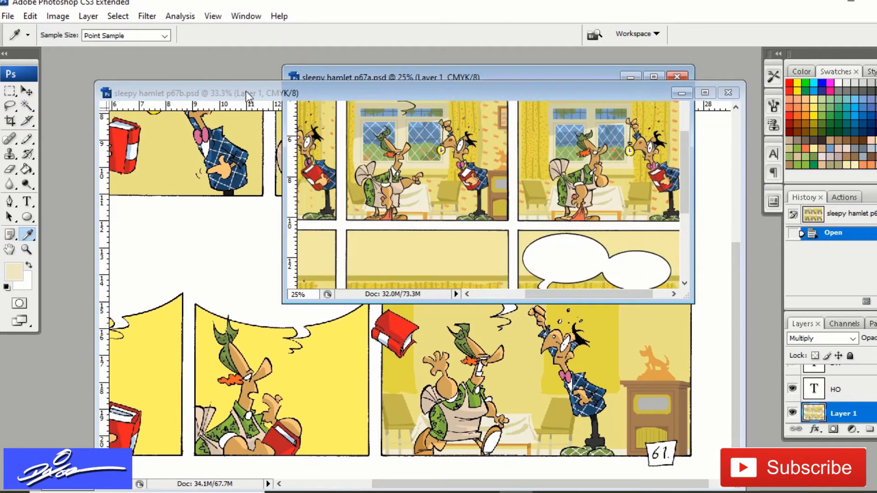
left_click(247, 93)
- Pencil the first cream line of the upper window frame between the curtains, checking p67a for reference
left_click(26, 250)
left_click(499, 336)
left_click(28, 140)
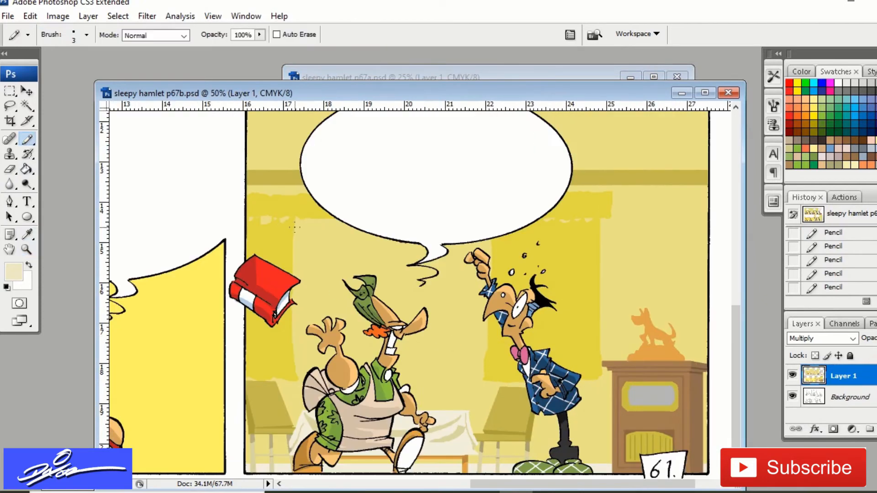
left_click(455, 235)
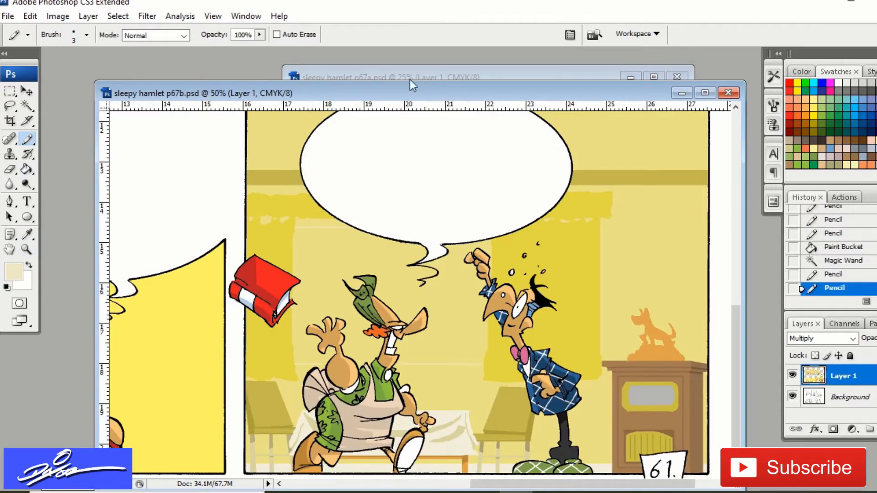
left_click(402, 76)
left_click(244, 94)
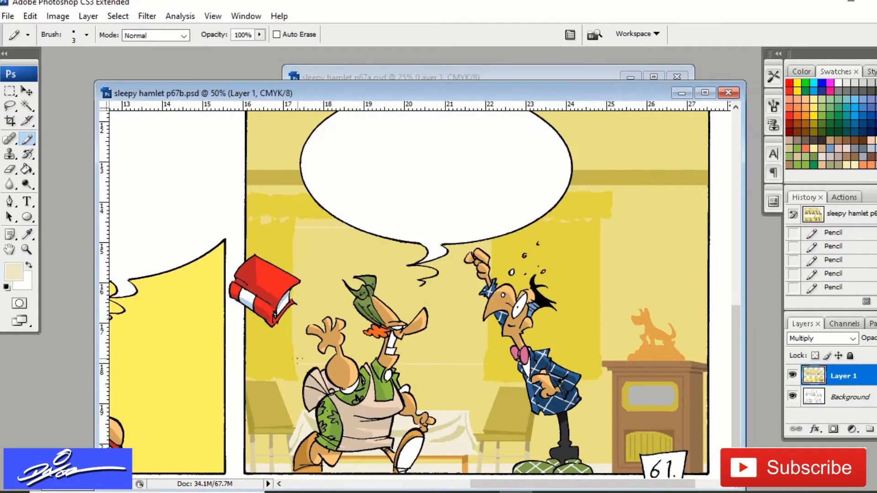
- Pencil the lower window-frame line, the second upper line and the central uprights in cream, following p67a
left_click(424, 366)
left_click(483, 247)
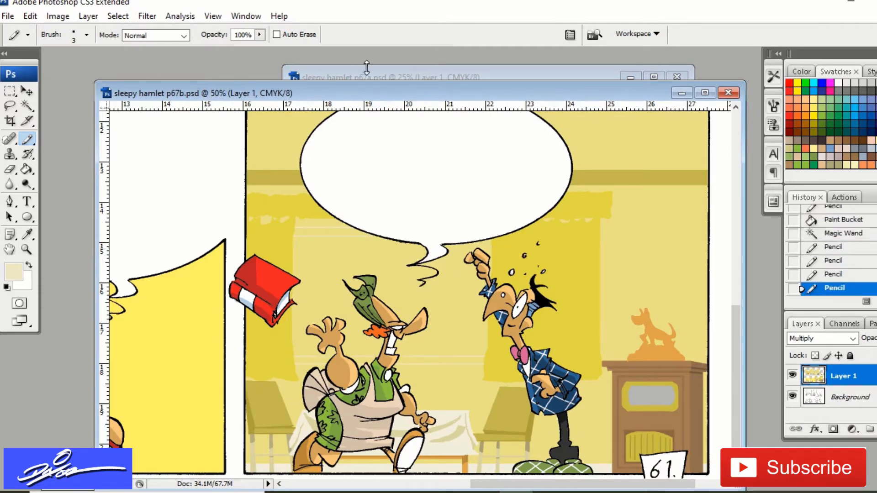
left_click(365, 74)
left_click(264, 94)
left_click(383, 357)
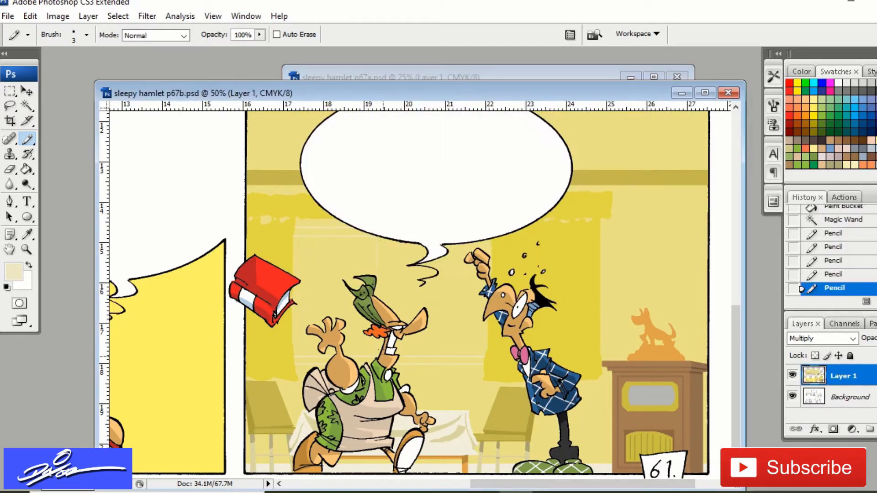
left_click_drag(399, 246, 399, 316)
- Fill the outlined window frame sections with the pale cream
left_click(26, 169)
left_click(311, 361)
left_click(379, 344)
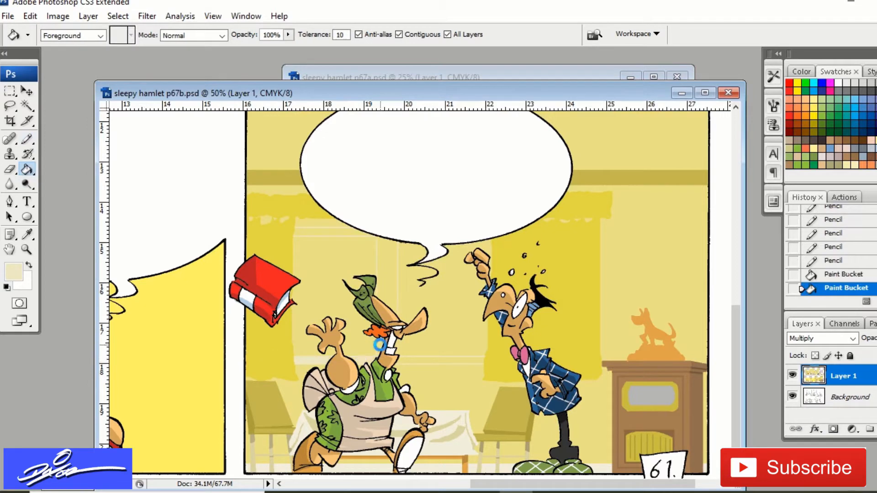
- Sample the darker ochre from p67a, then pencil and fill the narrow sill strip beneath the window in panel 61
left_click(317, 72)
key("i")
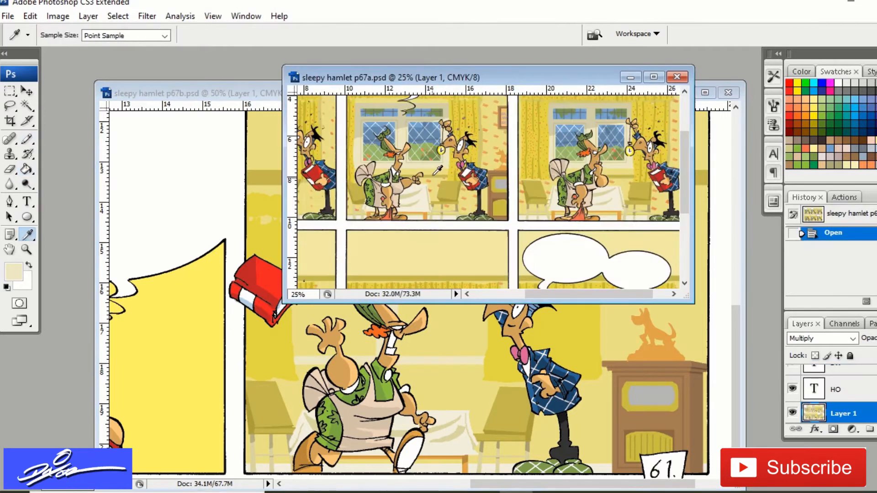
left_click(435, 174)
left_click(469, 379)
key("b")
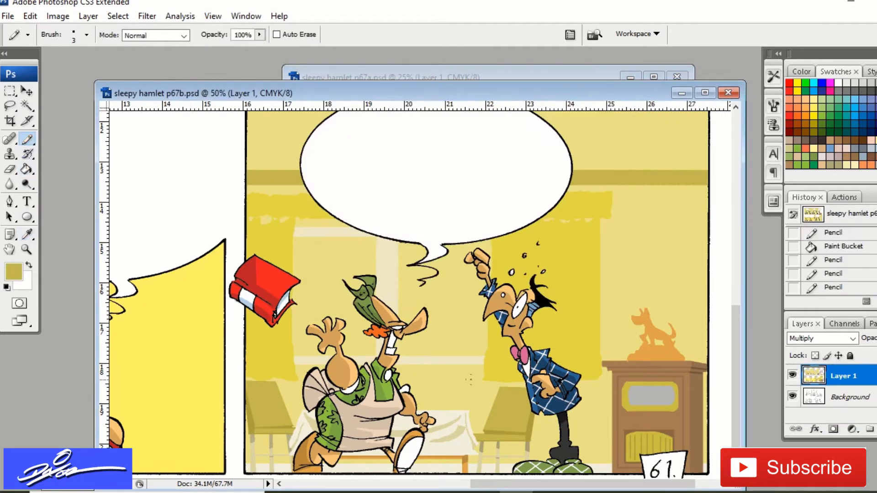
left_click(296, 379)
left_click(289, 384)
key("g")
left_click(288, 362)
left_click(289, 361)
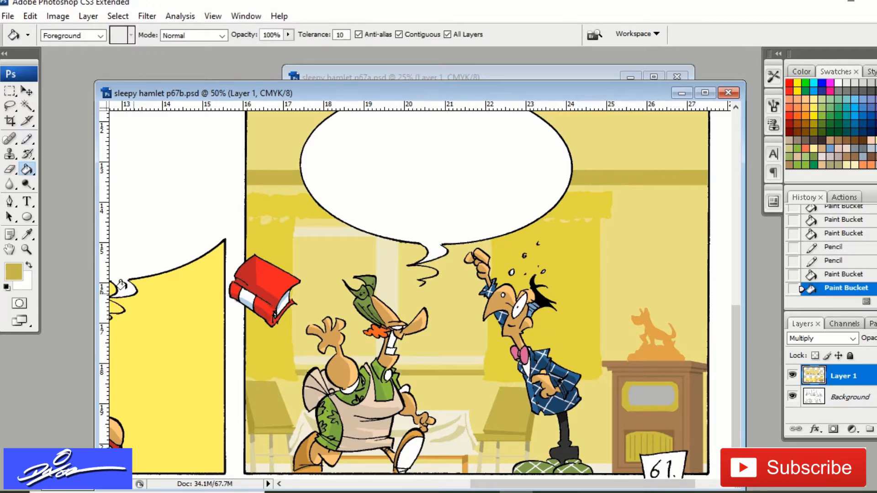
- Zoom in on the window in p67a and sample the light cream of its frame
key("ctrl+Tab")
left_click(27, 249)
left_click(401, 198)
left_click(375, 143)
left_click(374, 144)
left_click(27, 234)
left_click(487, 250)
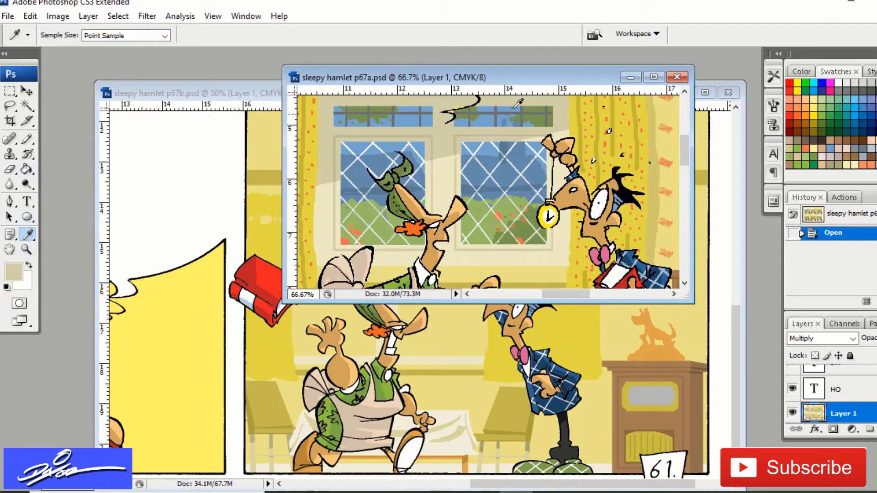
left_click(525, 141)
key("ctrl+Tab")
- Pencil a cream crossbar across the window below the upper panes and fill its sections
key("b")
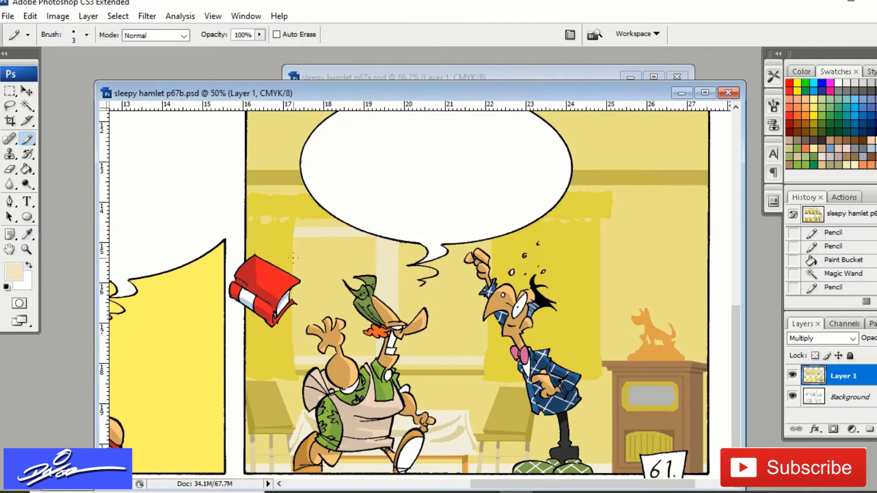
left_click_drag(470, 266, 295, 266)
key("g")
left_click(328, 263)
left_click(406, 261)
left_click(455, 262)
left_click(483, 259)
- Check p67a, then pencil the frame upright beside the left curtain and fill it with cream
left_click(336, 76)
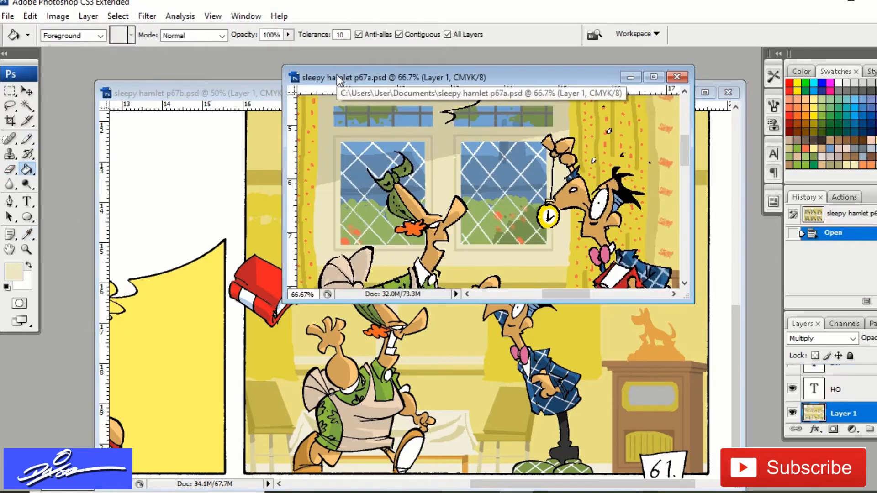
left_click(235, 94)
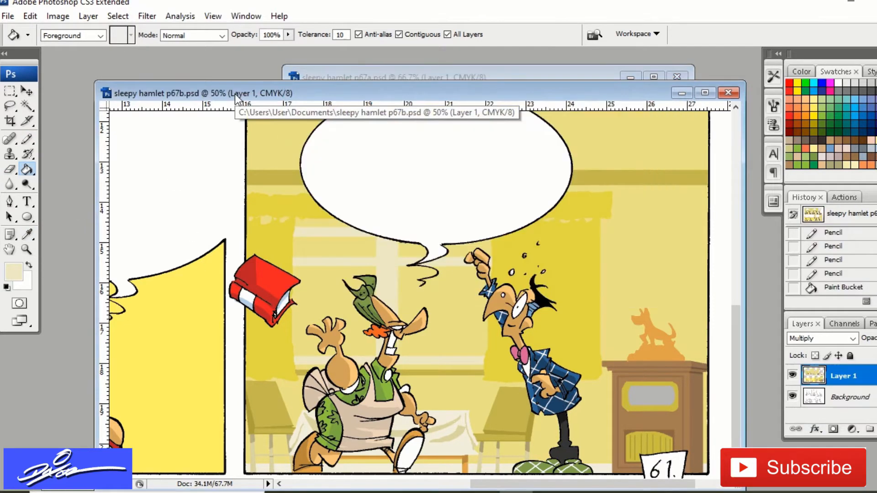
key("b")
left_click_drag(296, 321, 297, 352)
left_click(27, 169)
left_click(295, 331)
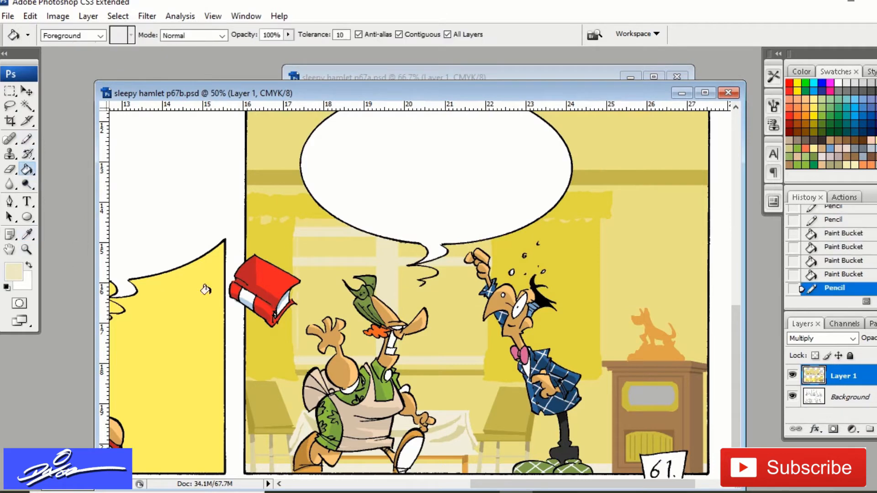
left_click(295, 320)
left_click(295, 325)
left_click(294, 334)
- Compare with p67a, then pencil and fill the cream frame upright beside the right curtain
left_click(339, 75)
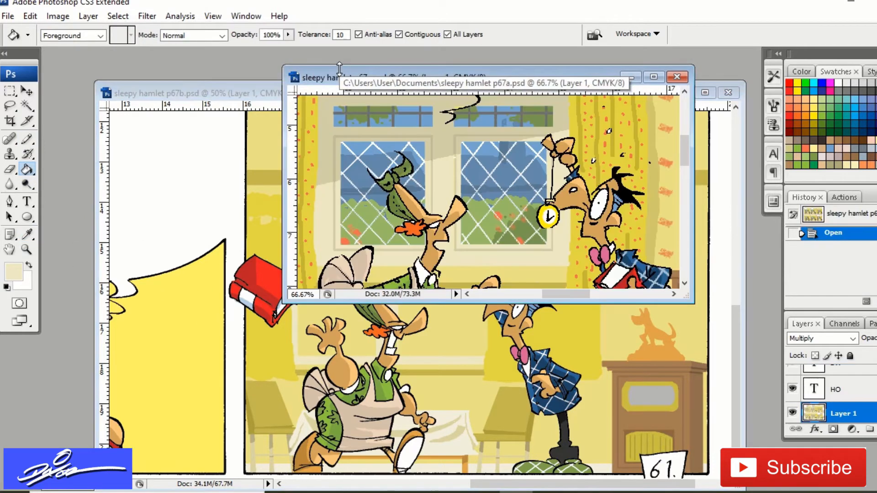
left_click(235, 94)
left_click(27, 139)
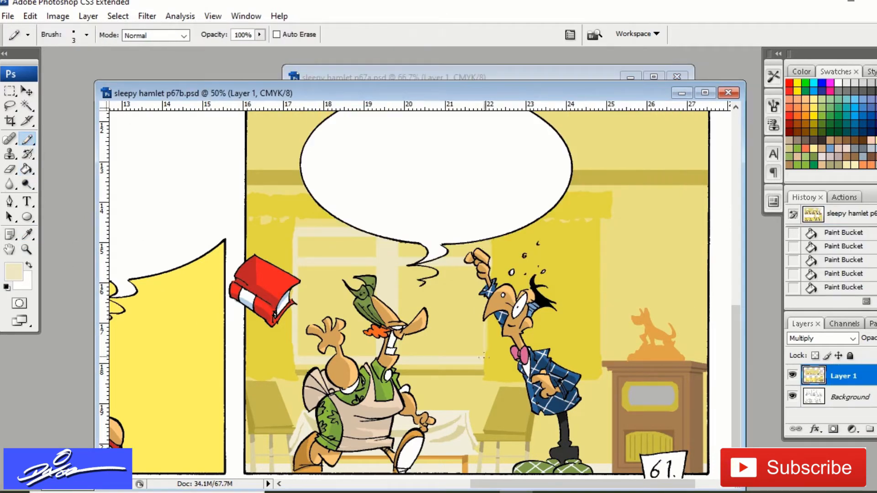
left_click(26, 170)
left_click(487, 340)
left_click(475, 283)
left_click(489, 251)
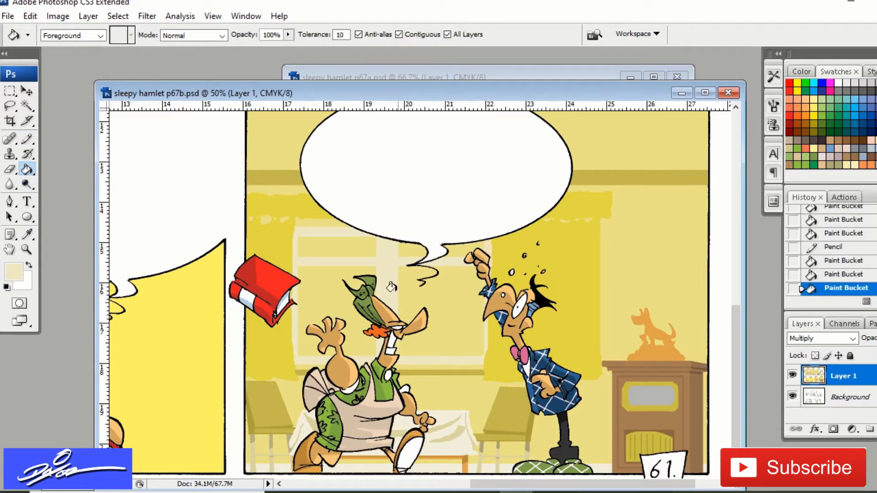
- Sample the darker beige frame line from p67a and pencil thin outlines around both lower window panes
left_click(27, 234)
left_click_drag(339, 76, 330, 88)
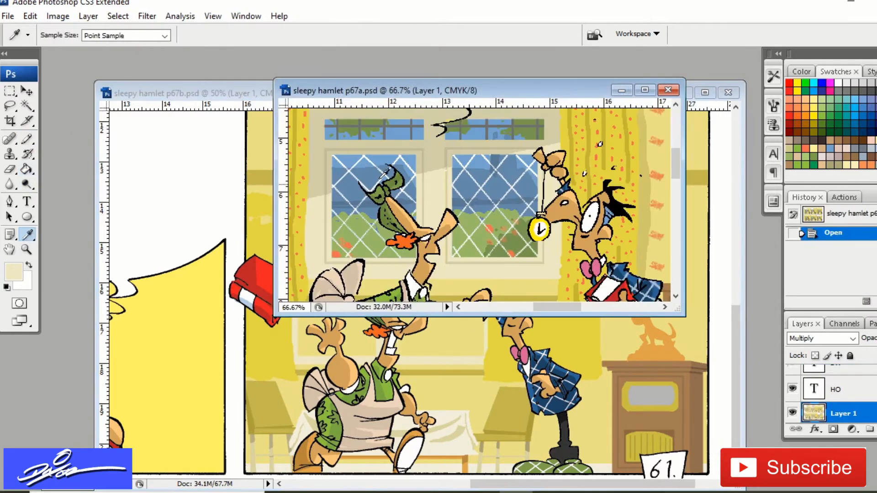
left_click(233, 94)
left_click(27, 139)
double_click(27, 249)
left_click(28, 139)
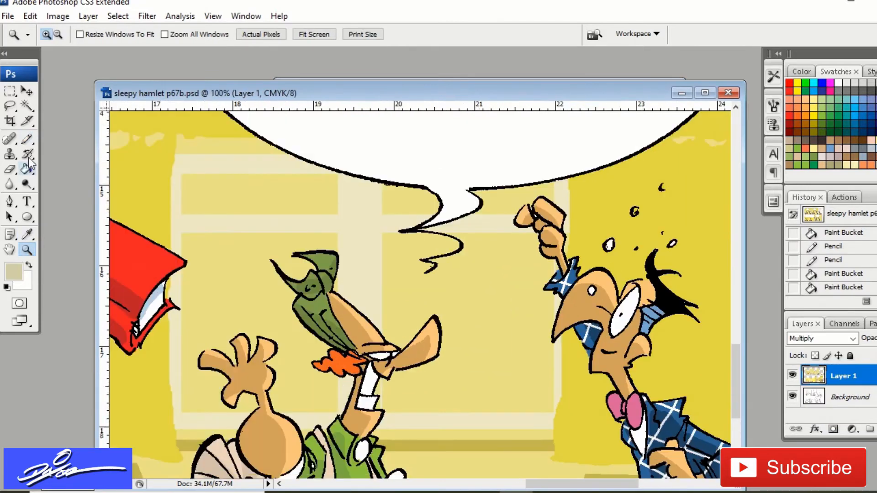
left_click_drag(386, 410, 552, 418)
left_click_drag(531, 241, 540, 241)
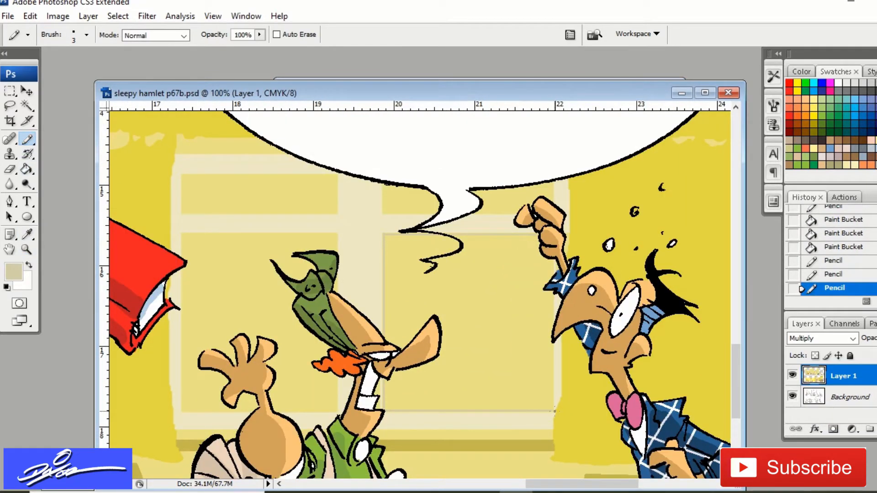
left_click_drag(560, 283, 559, 247)
left_click_drag(332, 405, 340, 412)
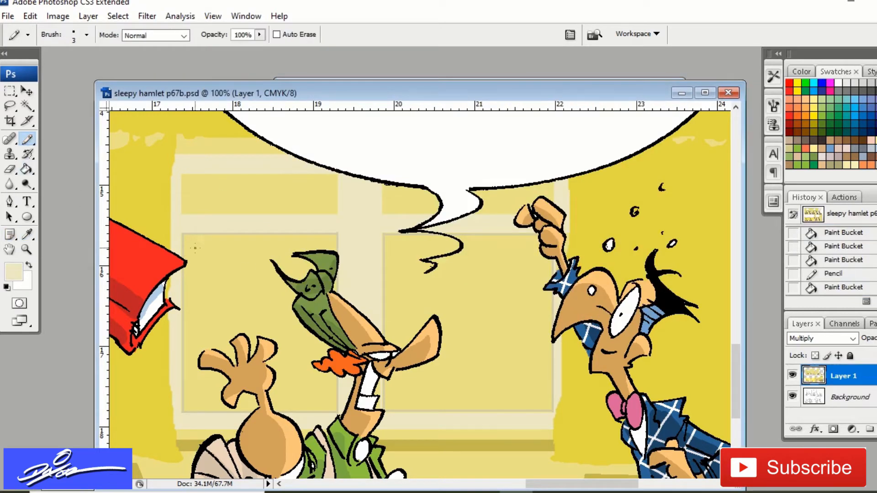
- Pencil a cream inner border inside the left lower pane and fill the gap to its outline
left_click_drag(190, 349, 192, 411)
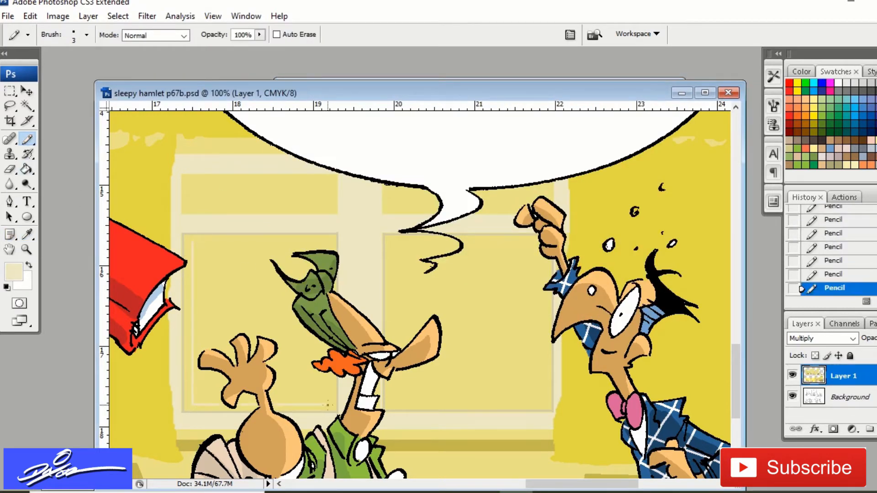
key("g")
left_click(182, 236)
left_click(280, 409)
key("b")
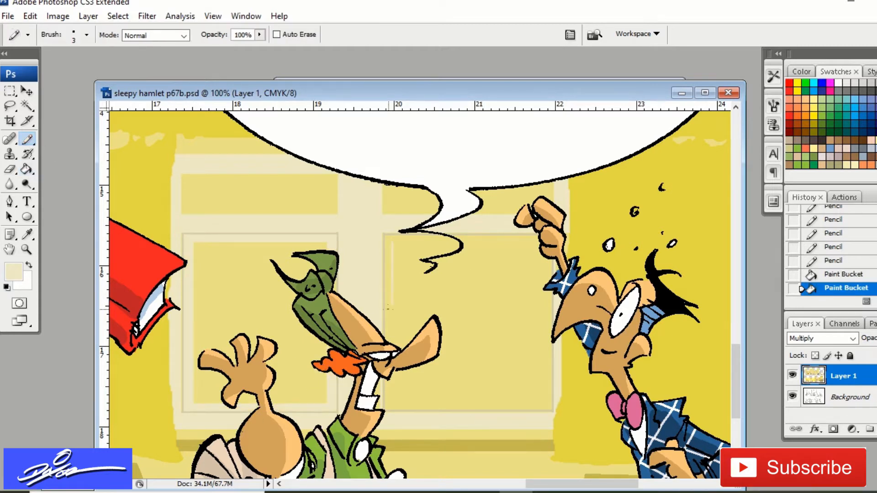
- Pencil the matching inner border inside the right lower pane and fill its gaps with cream
mouse_move(393, 402)
left_mouse_down()
mouse_move(544, 410)
mouse_move(559, 256)
left_mouse_up()
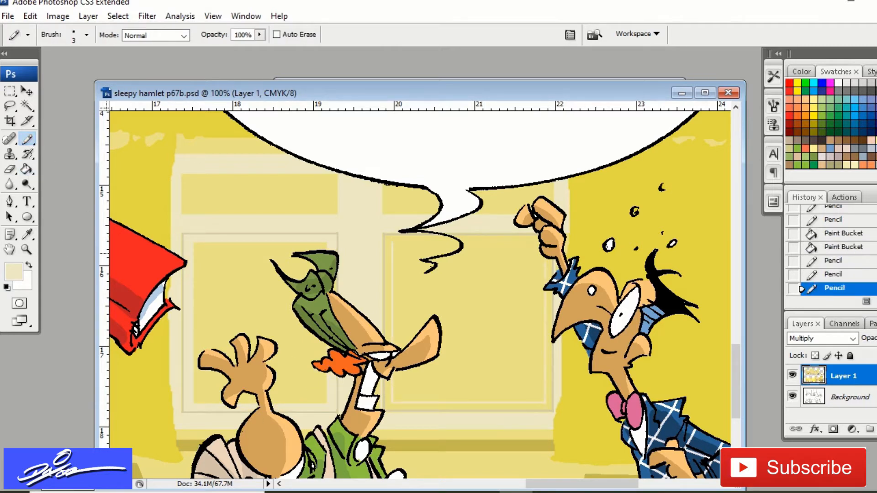
key("g")
left_click(457, 240)
left_click(502, 238)
left_click(525, 274)
left_click(531, 302)
- Sample the dark grey of the window bars from p67a and pencil vertical bars across the upper panes
left_click(379, 79)
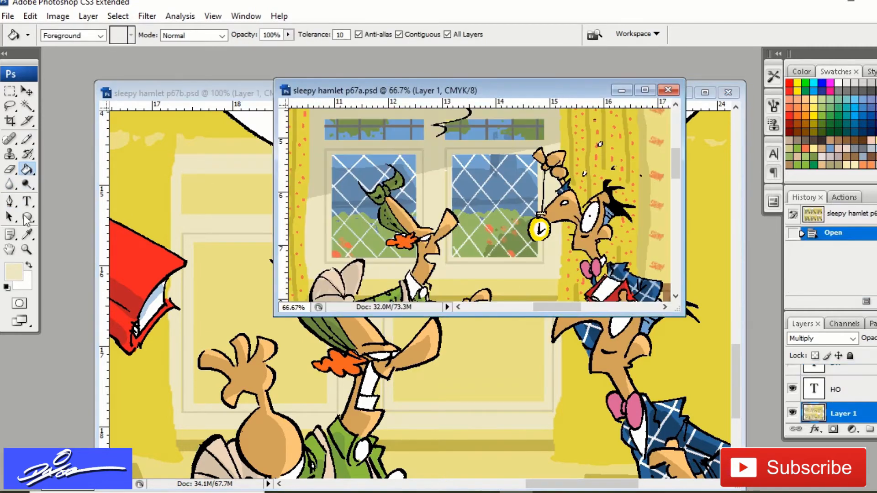
left_click(27, 234)
left_click(385, 132)
left_click(248, 86)
left_click(26, 142)
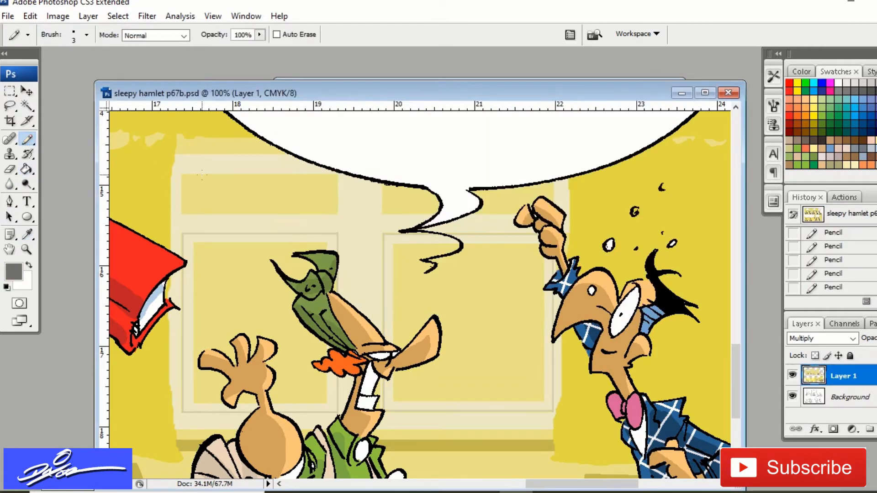
mouse_move(233, 175)
left_mouse_down()
mouse_move(234, 210)
mouse_move(268, 213)
left_mouse_up()
left_click_drag(410, 189, 410, 213)
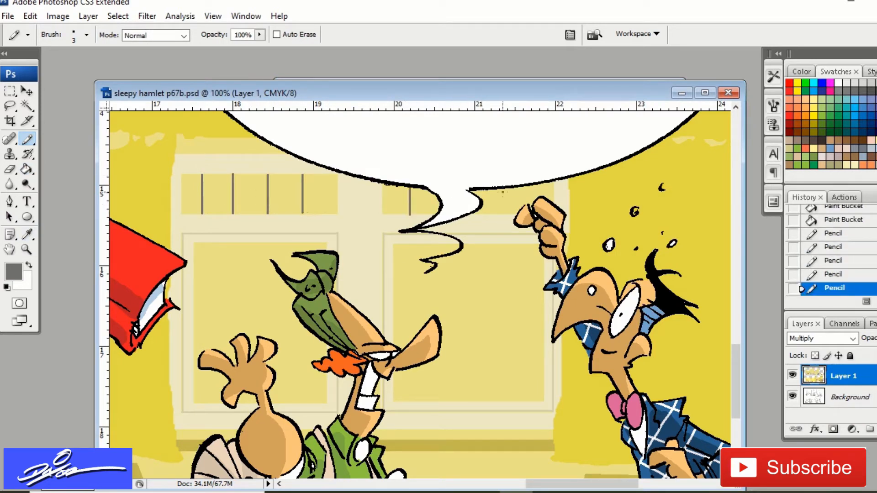
- Sample the shaded frame beige from p67a and select the cream window frame with its selection edges hidden
key("ctrl+minus")
key("ctrl+minus")
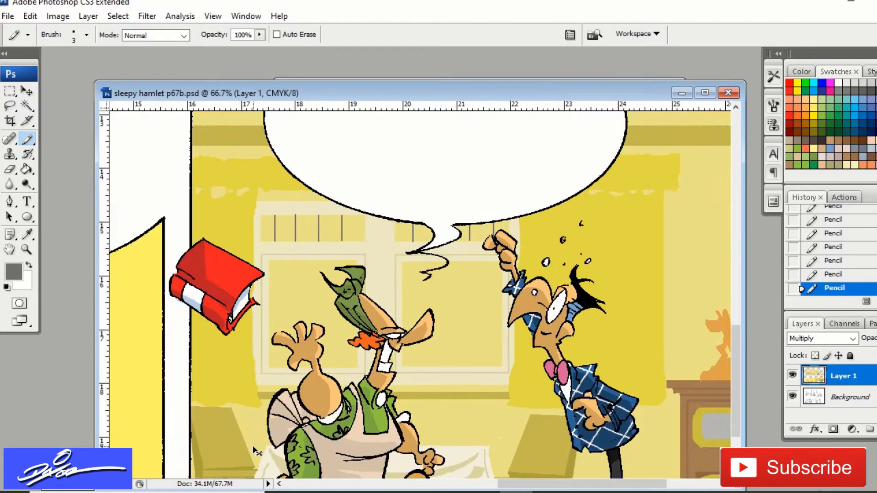
left_click(315, 78)
left_click(315, 176, "alt")
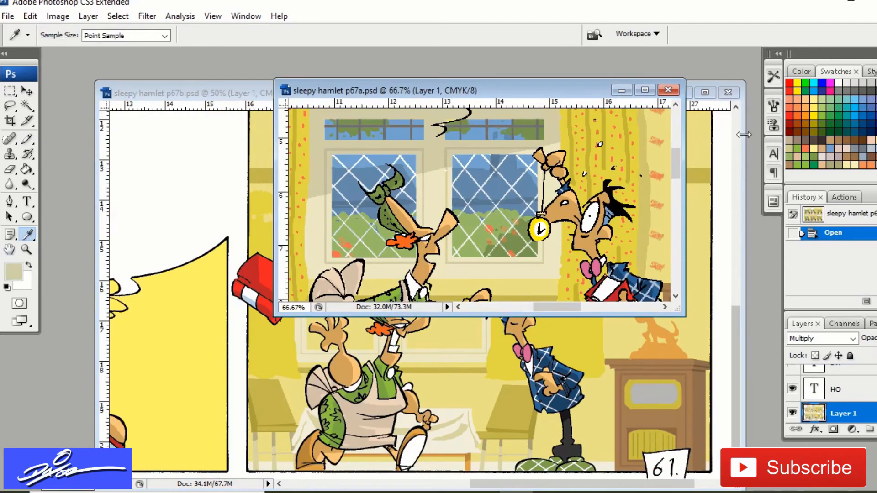
left_click(427, 360)
key("w")
left_click(427, 360)
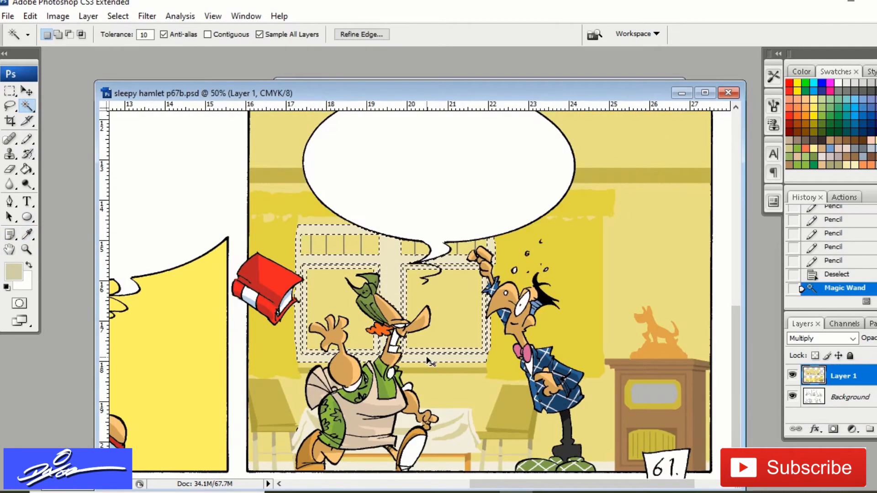
key("ctrl+h")
- Pencil the slanted shadow edge across the window frame in the shaded beige
left_click(27, 250)
left_click(389, 329)
left_click(27, 139)
left_click(294, 272)
left_click(457, 222, "shift")
left_click(558, 190, "shift")
- Fill all frame sections above the slanted shadow edge with the shaded beige
left_click(27, 169)
left_click(306, 212)
left_click(299, 211)
left_click(427, 213)
left_click(457, 211)
left_click(512, 205)
left_click(525, 205)
left_click(556, 182)
left_click(296, 249)
left_click(297, 266)
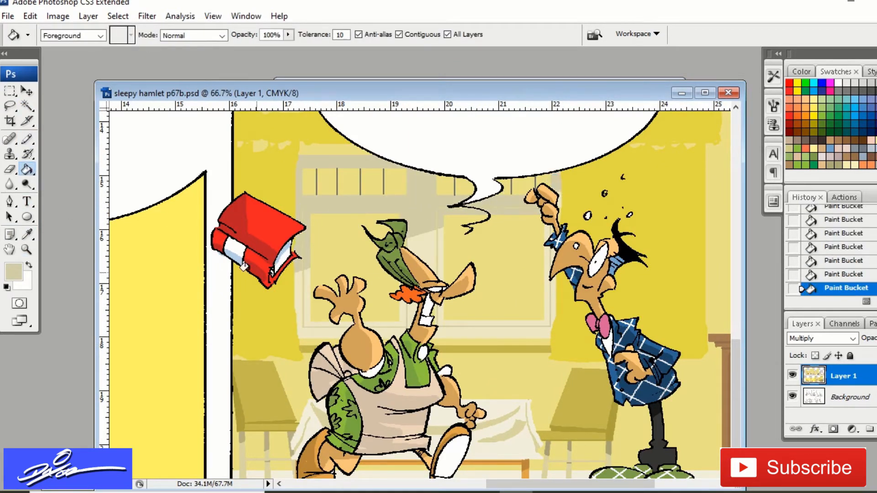
- Zoom in on the left part of the window frame and sample the shaded outline tan from p67a
left_click(26, 250)
left_click(360, 245)
left_click(360, 244)
scroll(673, 402, "down", 1)
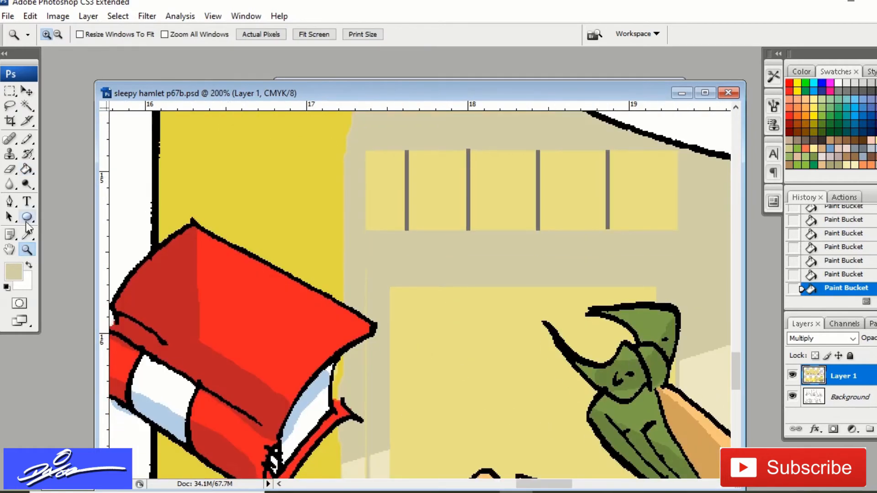
left_click(345, 79)
key("i")
left_click(422, 150)
left_click(232, 170)
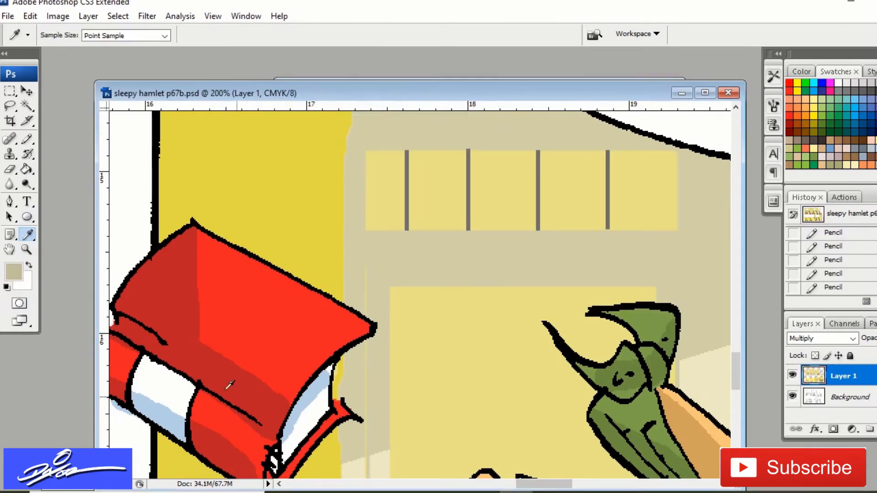
- Darken the pencil colour to #aaa785, clear the selection and redraw the left pane's outline within the shadow
left_click(27, 139)
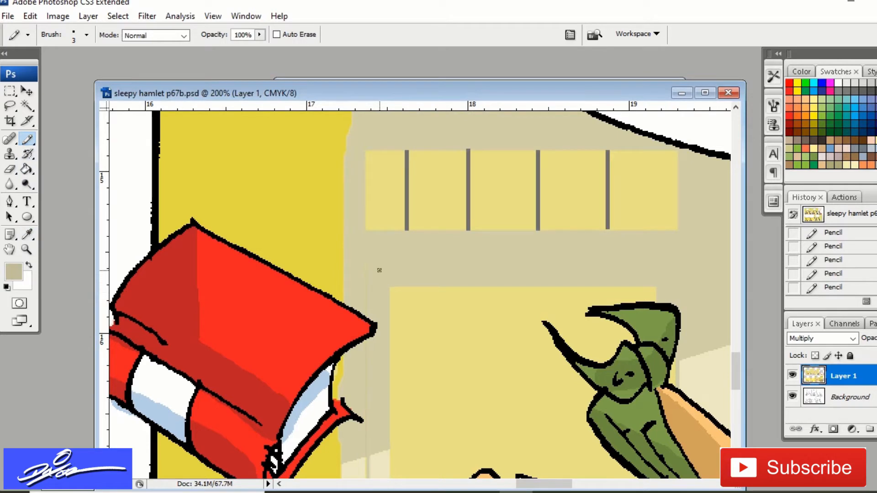
left_click(552, 301)
left_click(12, 277)
left_click(164, 314)
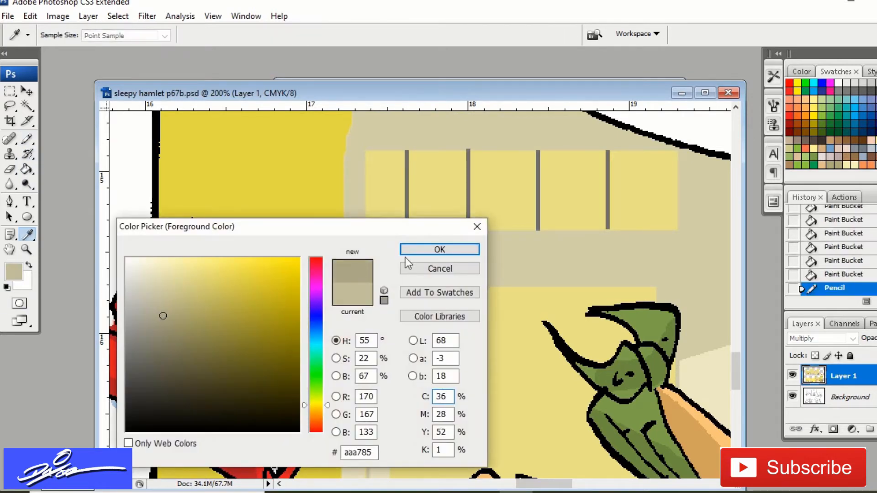
left_click(439, 249)
left_click(367, 418)
key("ctrl+d")
mouse_move(368, 456)
left_mouse_down()
mouse_move(369, 271)
mouse_move(678, 268)
left_mouse_up()
- Redraw the shaded side and upper outline of the right lower pane in the darker tan
left_click_drag(541, 484, 567, 484)
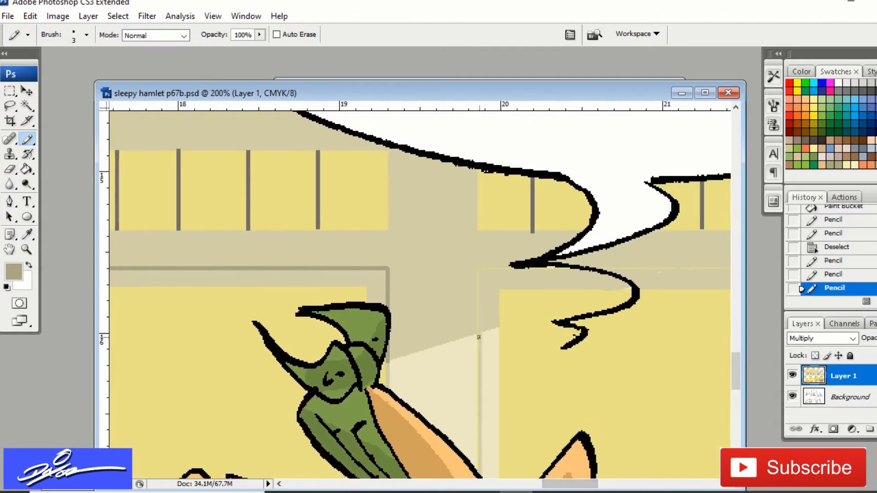
left_click_drag(479, 332, 480, 274)
left_click(832, 275)
left_click_drag(479, 332, 480, 271)
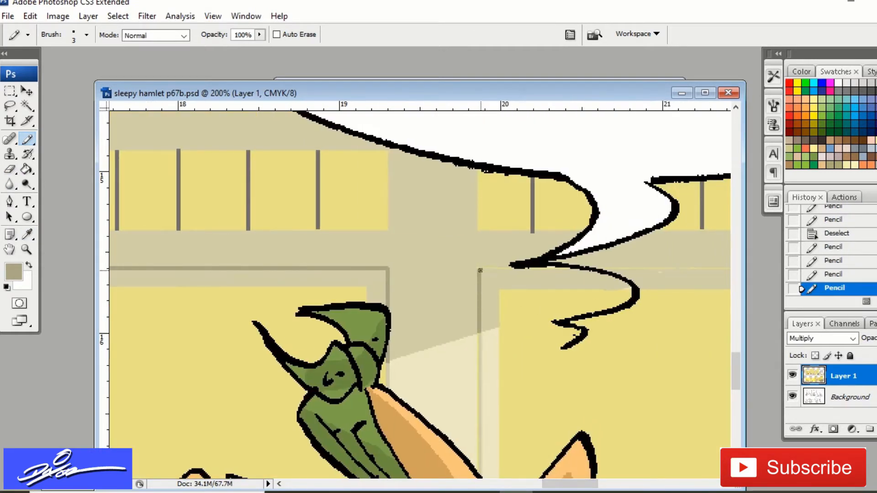
left_click_drag(568, 483, 589, 475)
left_click_drag(261, 270, 566, 270)
- Select the yellow of the window panes and zoom in on the left lower pane
key("ctrl+minus")
key("ctrl+minus")
key("w")
left_click(264, 342)
left_click(27, 250)
left_click(232, 358)
- Pencil a cream diagonal lattice across both lower window panes
left_click(27, 140)
left_click(432, 198)
left_click(565, 198, "shift")
left_click(564, 359, "shift")
left_click(470, 199)
left_click(566, 317, "shift")
left_click(466, 198)
left_click(539, 199)
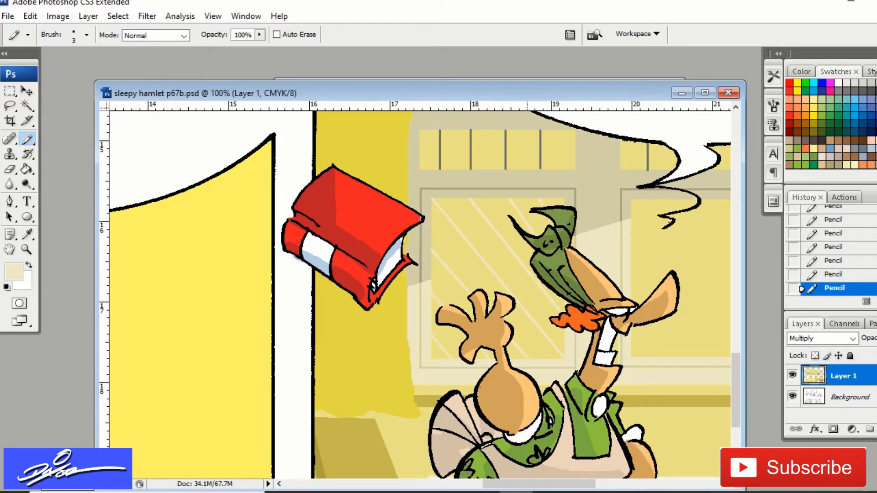
scroll(435, 218, "right", 3)
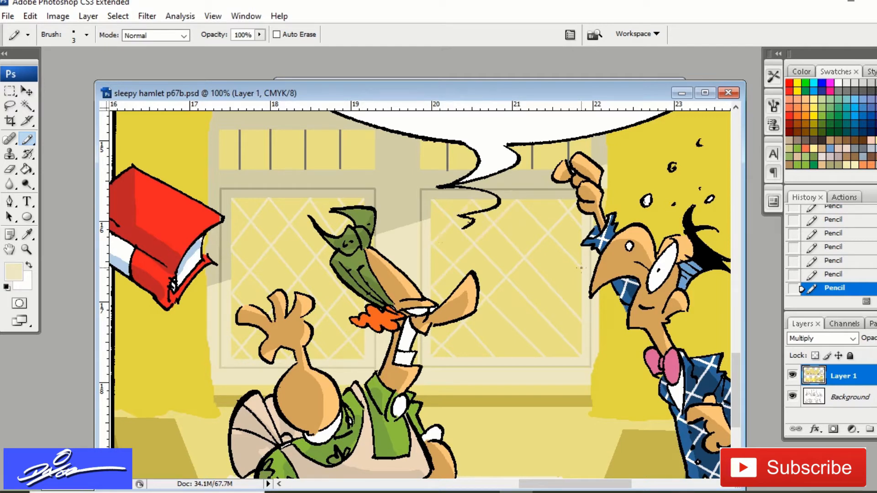
- Replace the current selection with the yellow of the window panes and hide the selection edges
key("ctrl+minus")
key("ctrl+minus")
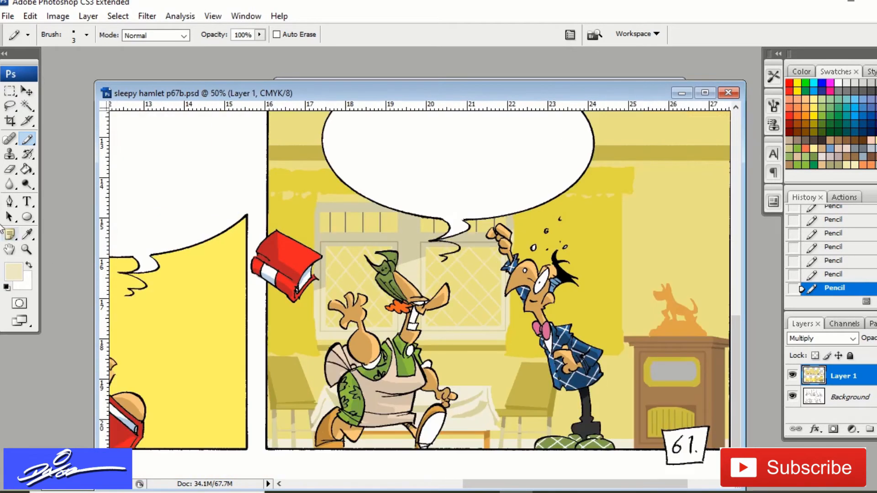
key("w")
key("ctrl+d")
left_click(469, 305)
key("ctrl+h")
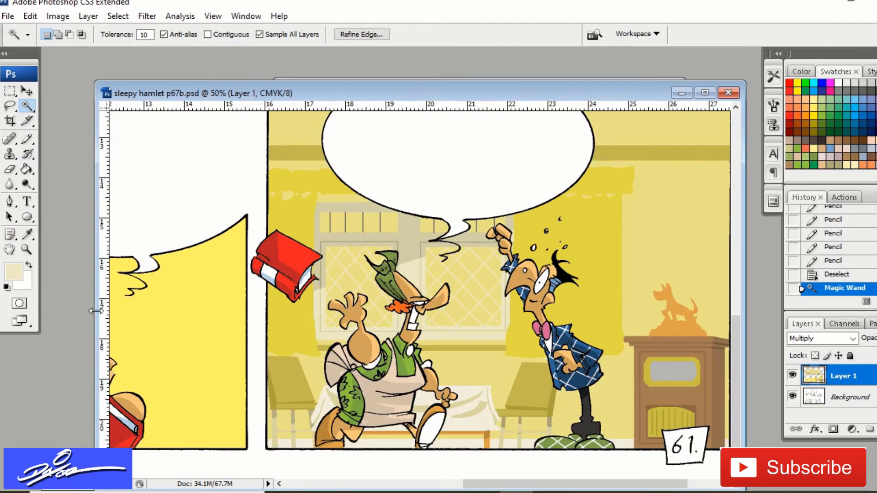
- Sample the light hedge green from page p67a and pencil a jagged hedge top across both lower panes
left_click(408, 77)
key("i")
left_click(357, 231)
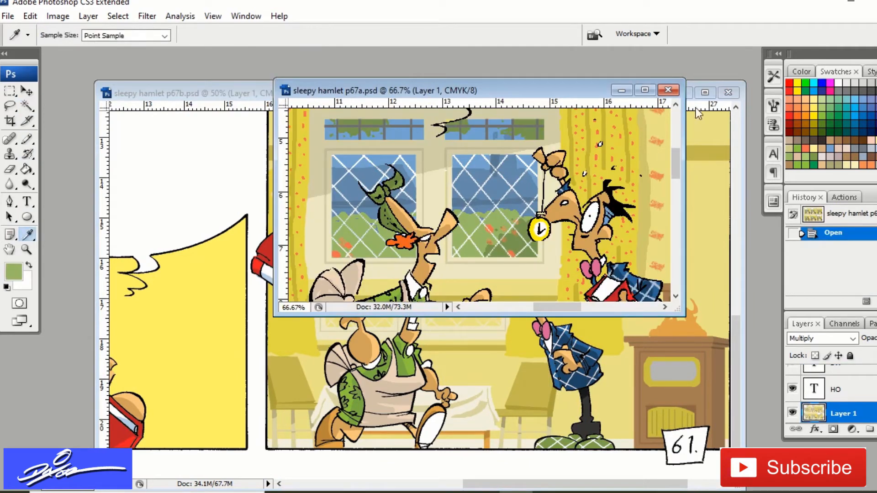
left_click(231, 95)
left_click(27, 250)
double_click(438, 288)
key("b")
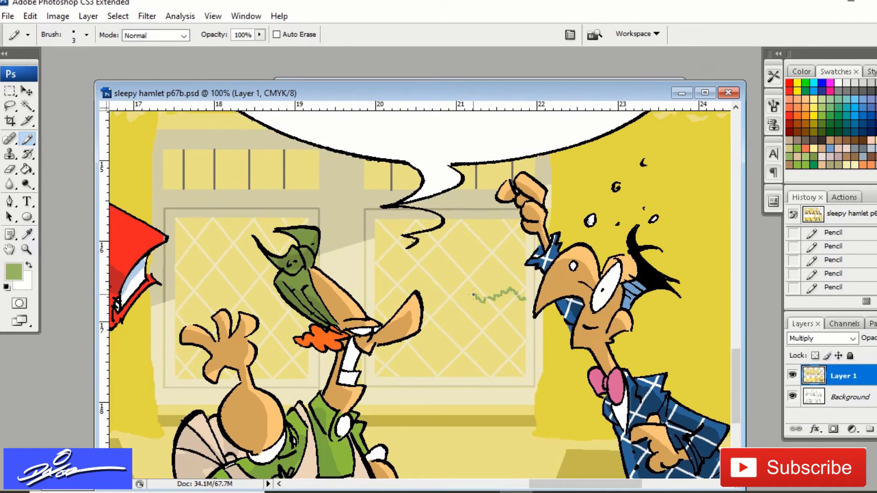
left_click_drag(420, 298, 375, 295)
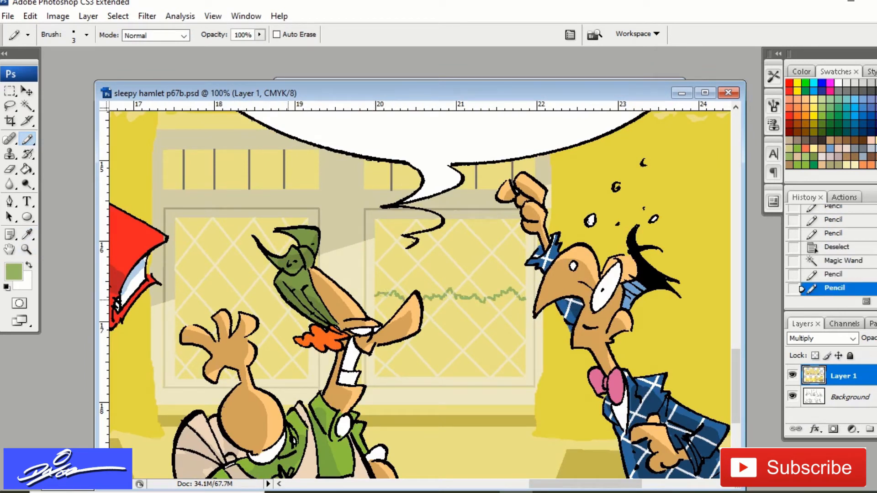
left_click_drag(179, 293, 175, 293)
- Fill the left lower pane's lattice cells below the hedge line with the light green
left_click(27, 170)
left_click(197, 313)
left_click(219, 301)
left_click(239, 313)
left_click(270, 313)
left_click(179, 303)
left_click(178, 325)
left_click(185, 351)
left_click(259, 336)
left_click(290, 337)
left_click(301, 322)
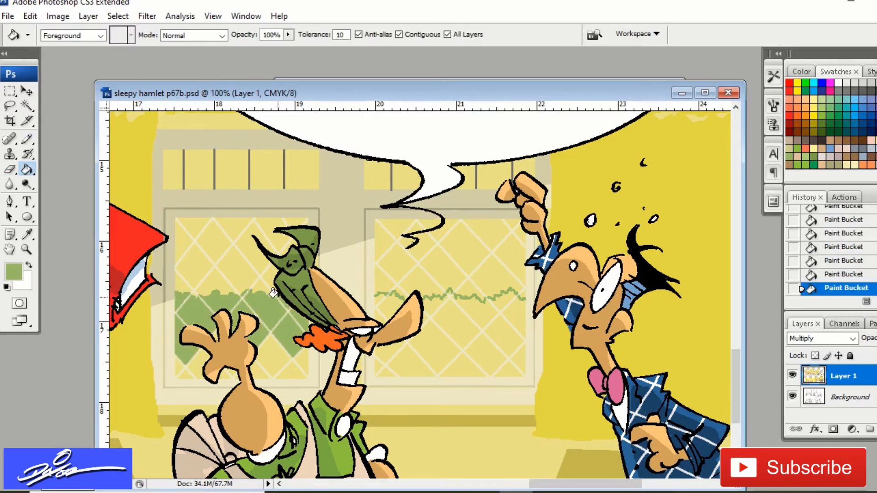
left_click(274, 361)
left_click(299, 363)
left_click(254, 371)
left_click(201, 368)
left_click(224, 370)
left_click(176, 368)
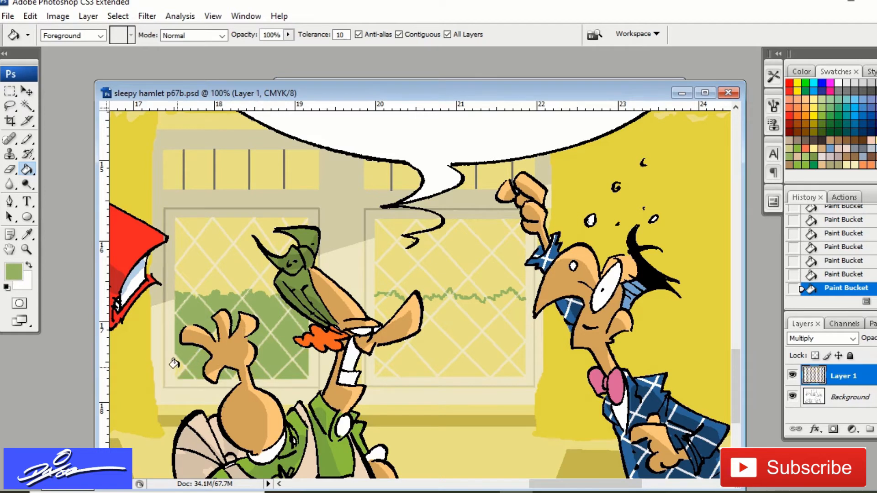
- Fill the right lower pane's lattice cells below the hedge line with the same light green
left_click(383, 354)
left_click(381, 366)
left_click(425, 350)
left_click(461, 324)
left_click(502, 312)
left_click(493, 332)
left_click(463, 363)
left_click(511, 368)
left_click(520, 359)
left_click(435, 311)
left_click(384, 304)
left_click(380, 317)
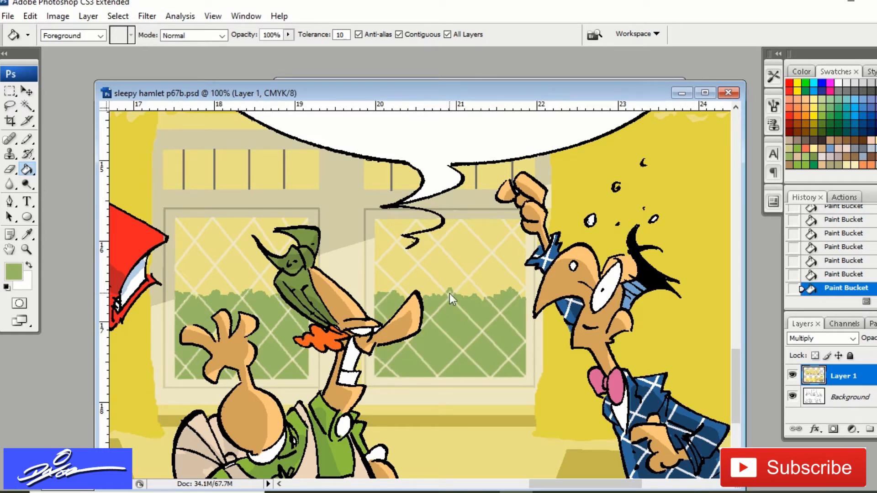
- Sample the darker green from page p67a and pencil a bush's sloping jagged outline in the right lower pane
left_click(333, 79)
key("i")
left_click(233, 85)
key("b")
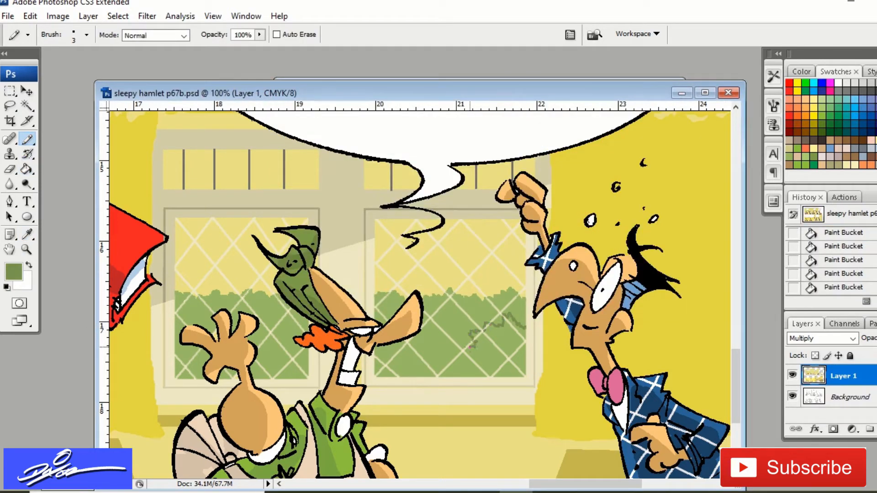
left_click_drag(442, 365, 434, 377)
- Fill the bush in the right lower pane's corner with the darker green
left_click(27, 169)
left_click(397, 372)
left_click(446, 372)
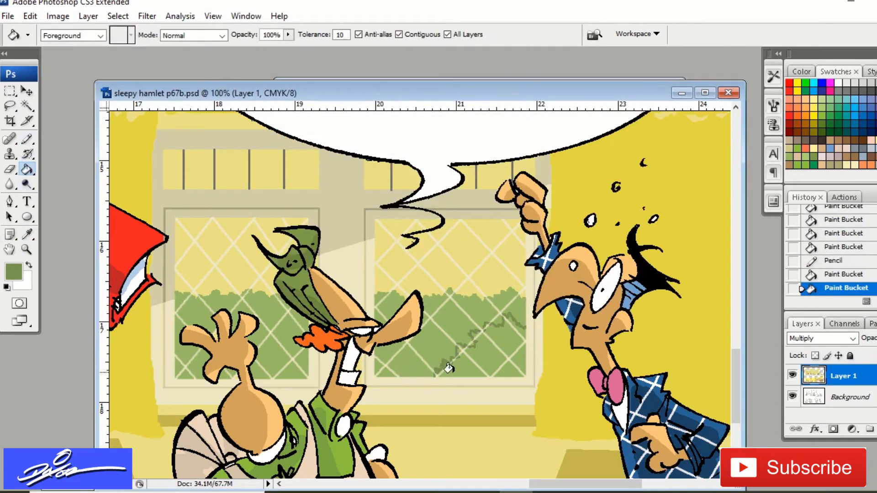
left_click(460, 368)
left_click(484, 358)
left_click(453, 359)
left_click(458, 352)
left_click(453, 360)
left_click(510, 337)
left_click(521, 329)
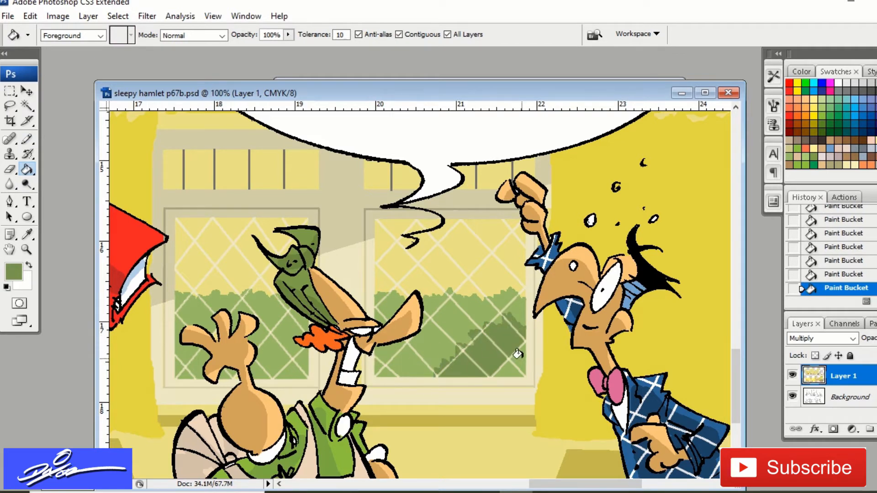
left_click(522, 359)
left_click(509, 371)
- Pencil dark green foliage clumps along the upper row of window panes and fill them
scroll(319, 283, "up", 3)
key("b")
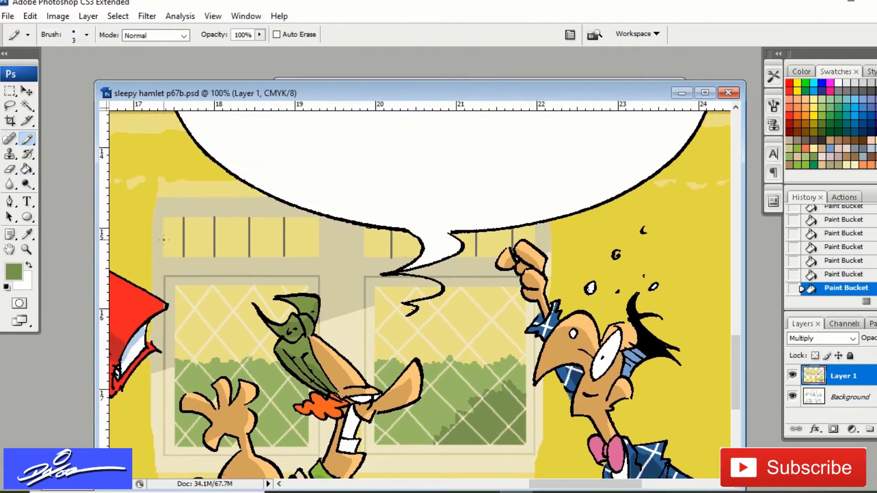
key("g")
left_click(199, 233)
left_click(173, 240)
left_click(221, 221)
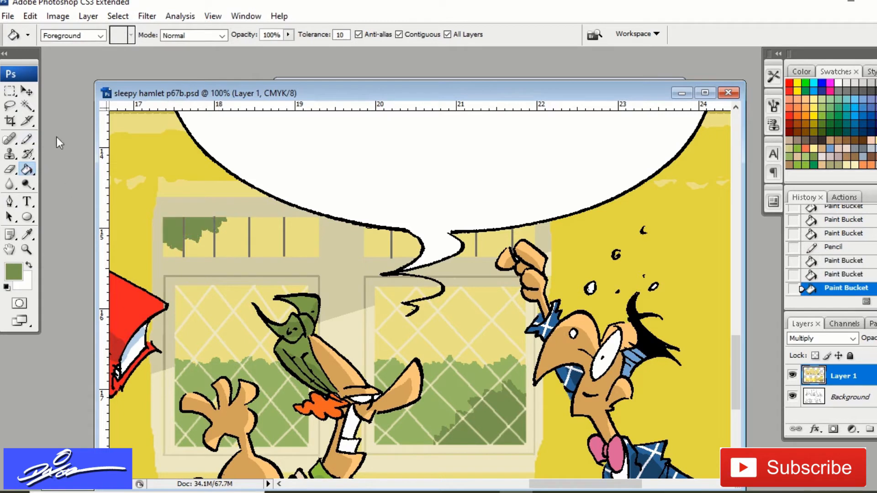
key("b")
key("g")
left_click(521, 234)
key("b")
left_click_drag(365, 234, 385, 233)
key("g")
left_click(336, 238)
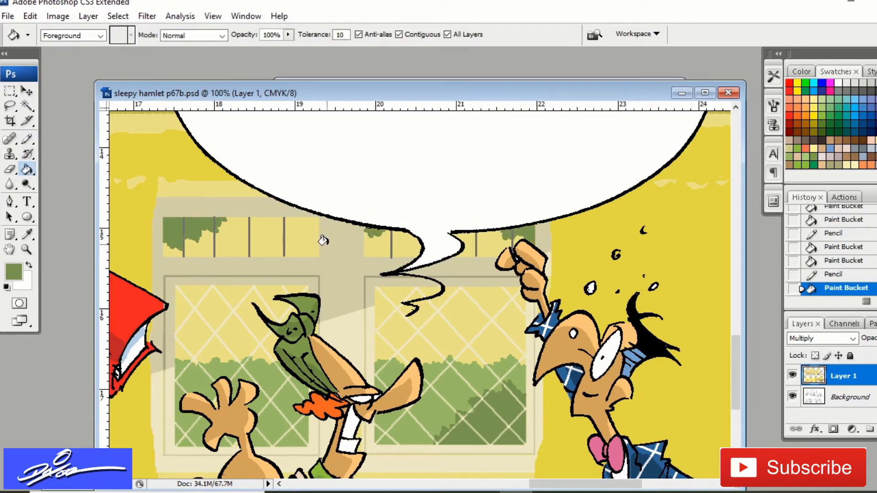
- Sample the medium blue from page p67a and pencil a distant skyline across the left lower pane
left_click(351, 79)
key("i")
left_click(472, 178)
left_click(190, 93)
key("b")
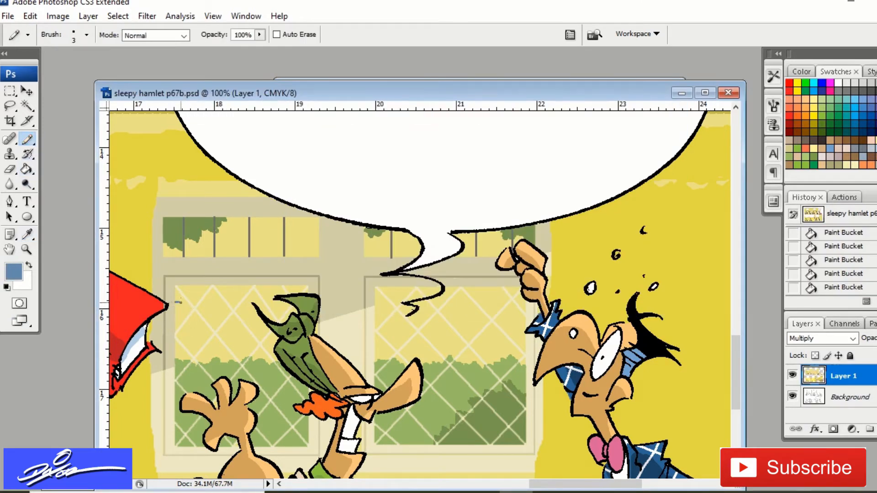
left_click_drag(268, 301, 287, 315)
- Fill the left lower pane's cells between the skyline and the hedge with medium blue
key("g")
left_click(239, 338)
left_click(254, 322)
left_click(273, 309)
left_click(270, 342)
left_click(262, 355)
left_click(280, 323)
left_click(217, 349)
left_click(215, 316)
left_click(196, 334)
left_click(183, 312)
left_click(234, 306)
left_click(195, 306)
left_click(181, 352)
- Pencil a medium blue skyline across the right lower pane and fill the cells beneath it down to the hedge
key("b")
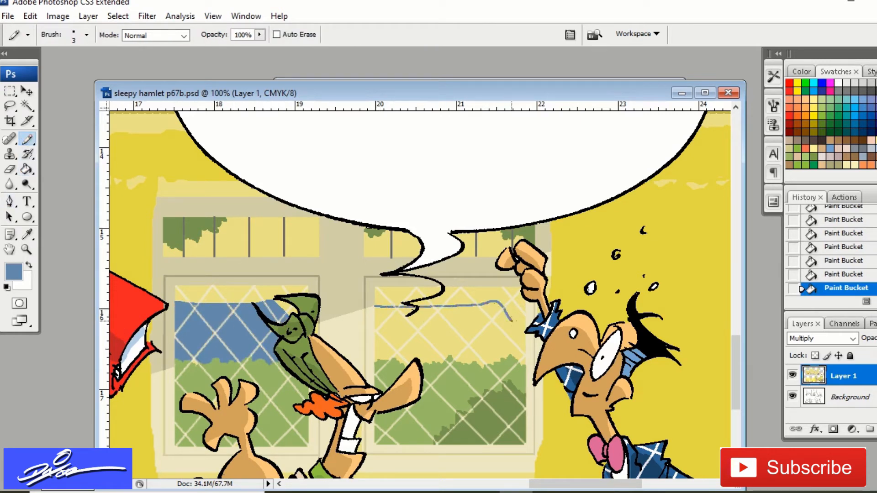
key("g")
left_click(466, 322)
left_click(491, 311)
left_click(493, 338)
left_click(444, 336)
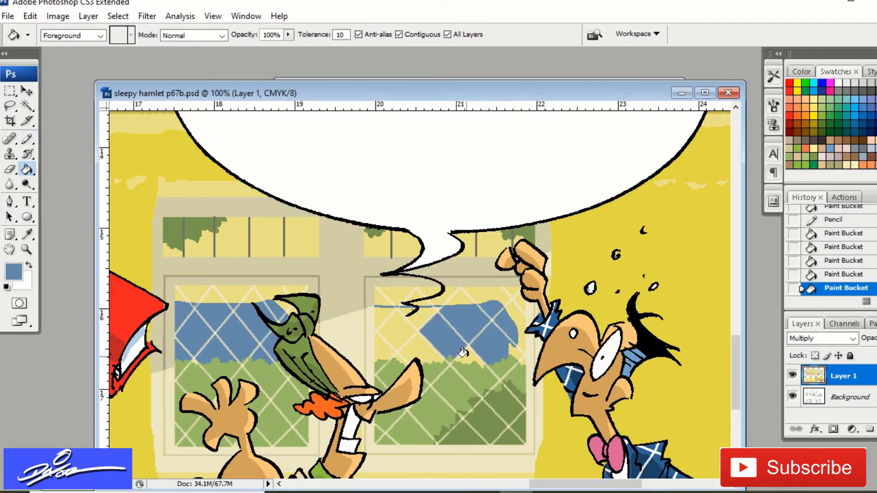
left_click(420, 350)
left_click(470, 358)
left_click(427, 310)
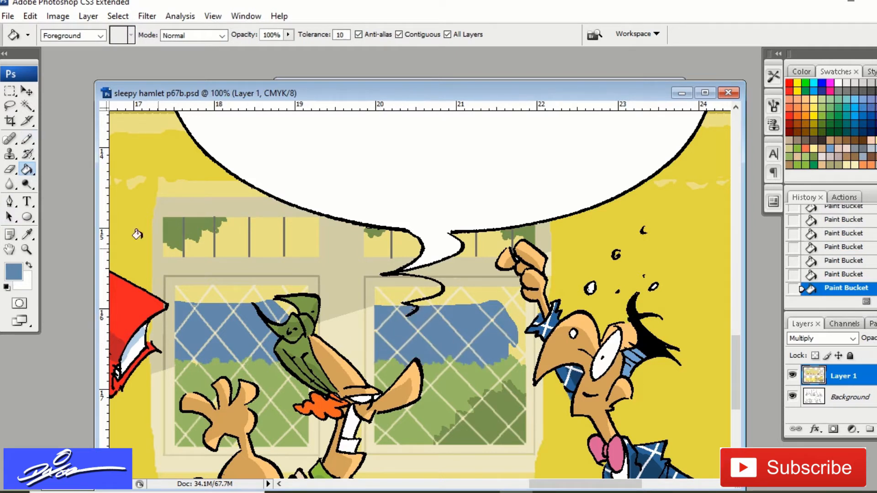
- Draw and fill a medium blue tower rising above the right pane's skyline, with its tip in the upper pane
key("b")
mouse_move(443, 306)
left_mouse_down()
mouse_move(483, 294)
mouse_move(467, 280)
mouse_move(433, 287)
mouse_move(483, 287)
left_mouse_up()
left_click_drag(474, 251, 474, 256)
left_click(26, 169)
left_click(448, 289)
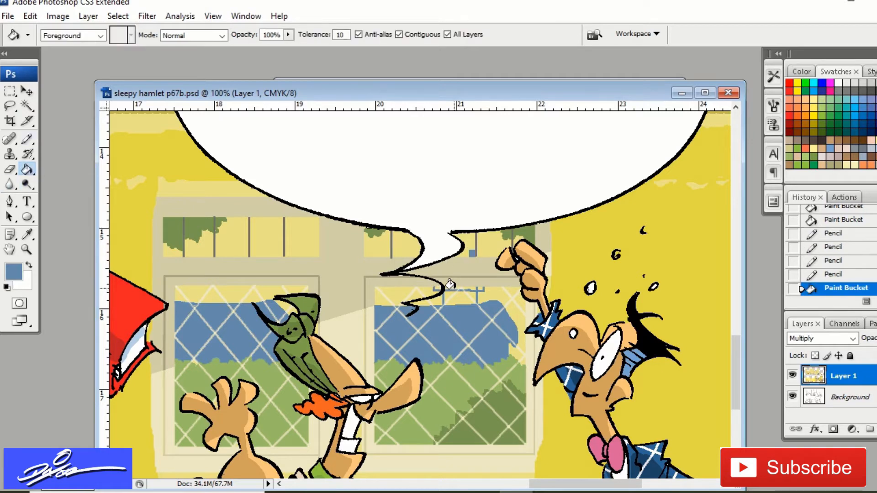
left_click(468, 288)
left_click(482, 289)
left_click(482, 289)
left_click(473, 296)
left_click(462, 298)
left_click(448, 297)
left_click(439, 289)
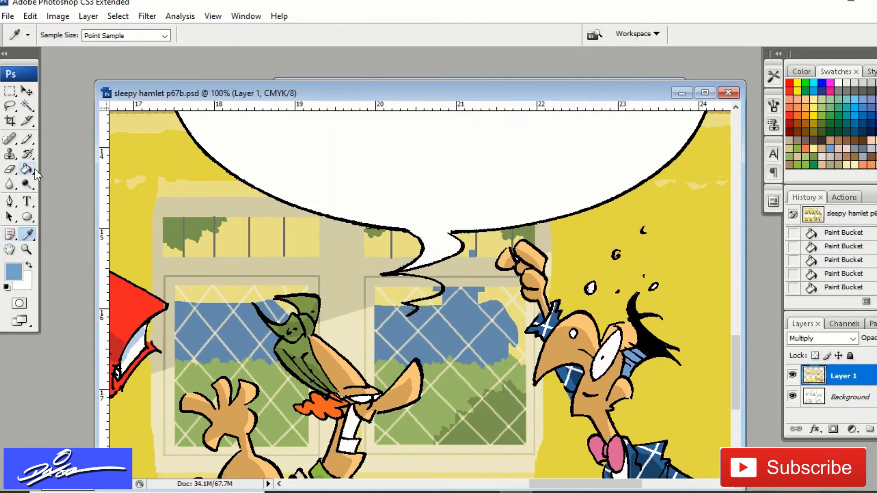
- Fill the remaining yellow of the upper window panes with light sky blue
left_click(232, 238)
left_click(267, 237)
left_click(294, 238)
left_click(199, 244)
left_click(171, 252)
left_click(372, 241)
left_click(397, 241)
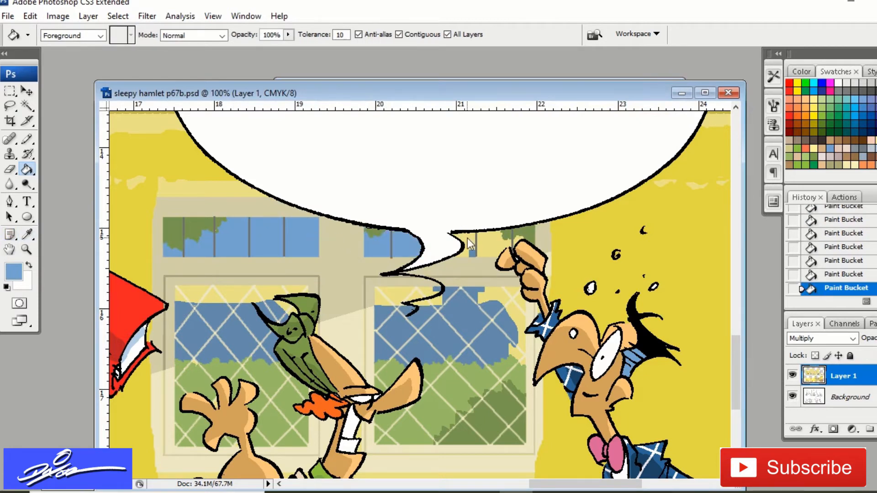
left_click(464, 243)
left_click(494, 242)
- Fill the remaining yellow above the skyline in both lower panes with light sky blue
left_click(489, 297)
left_click(504, 298)
left_click(518, 294)
left_click(522, 331)
left_click(515, 356)
left_click(430, 292)
left_click(415, 295)
left_click(398, 298)
left_click(297, 293)
left_click(270, 293)
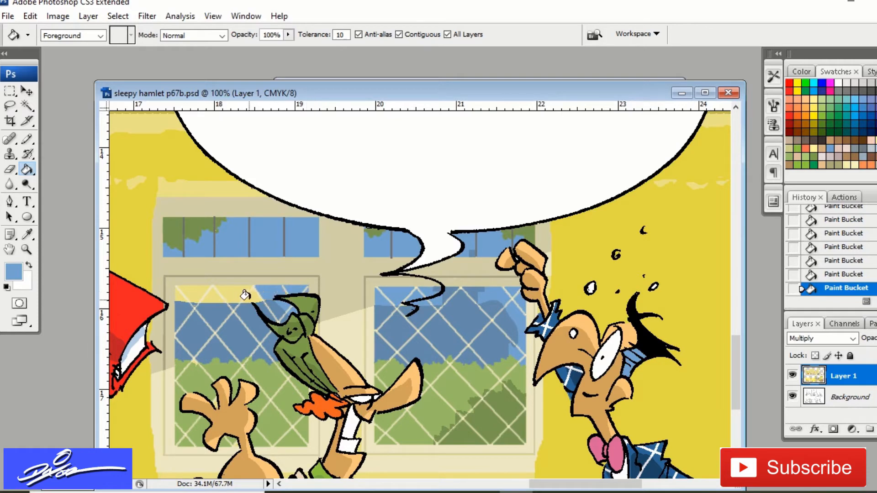
left_click(238, 293)
left_click(201, 293)
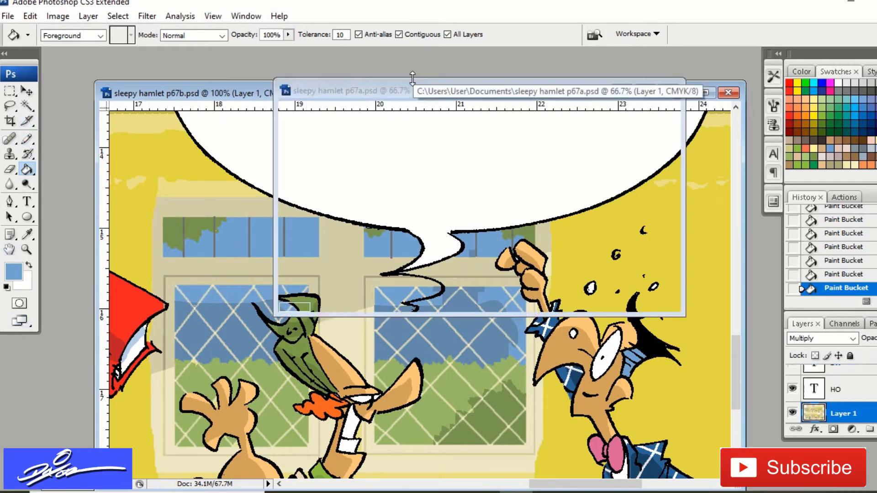
- Sample the dark blue from page p67a and shade the tower's side and its tip in the upper pane
key("i")
left_click(496, 171)
left_click(241, 101)
left_click(27, 139)
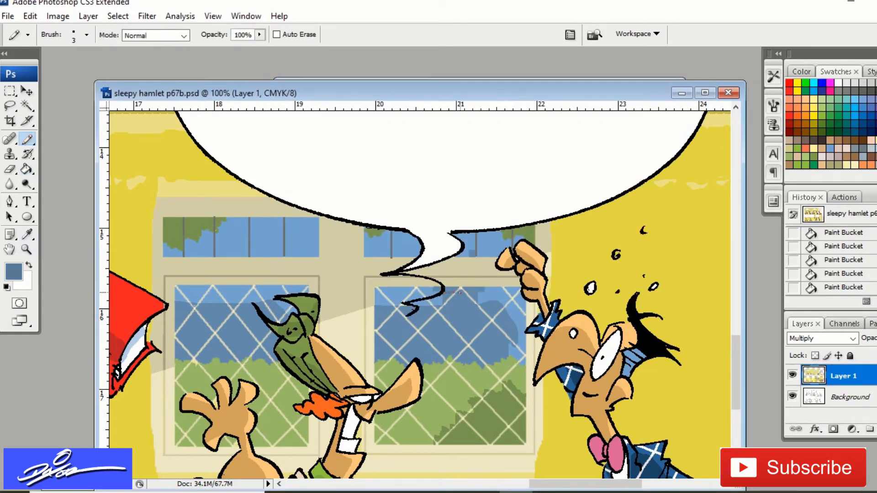
mouse_move(451, 293)
left_mouse_down()
mouse_move(475, 293)
mouse_move(457, 295)
left_mouse_up()
left_click_drag(456, 325, 443, 307)
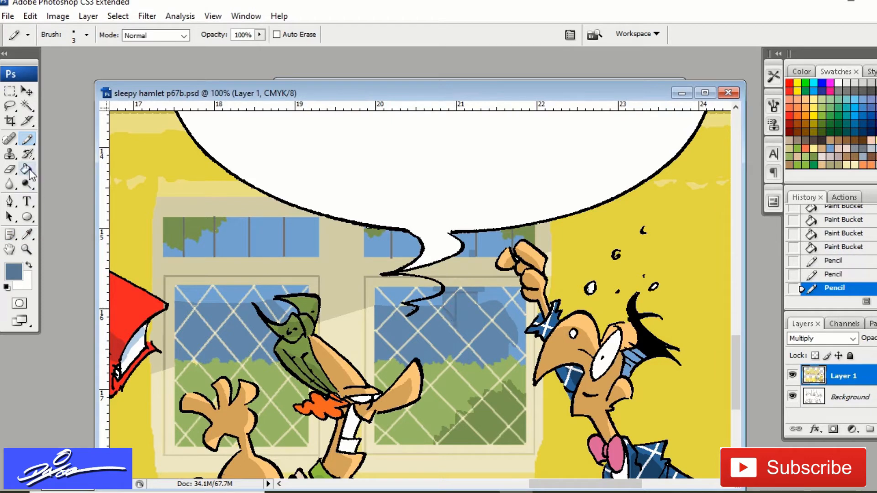
left_click(28, 170)
left_click(447, 297)
left_click(451, 311)
left_click(28, 140)
left_click_drag(471, 251, 471, 256)
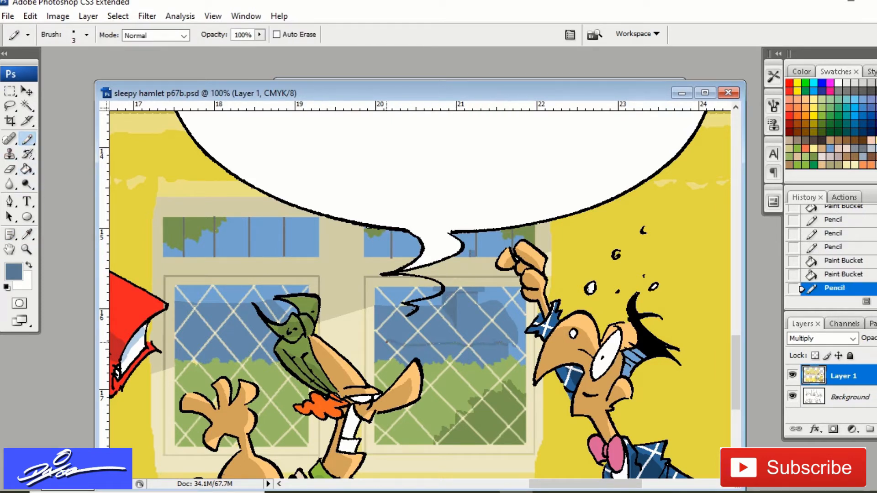
- Pencil a dark blue strip just above the hedge in the right lower pane and fill it
left_click_drag(387, 342, 509, 347)
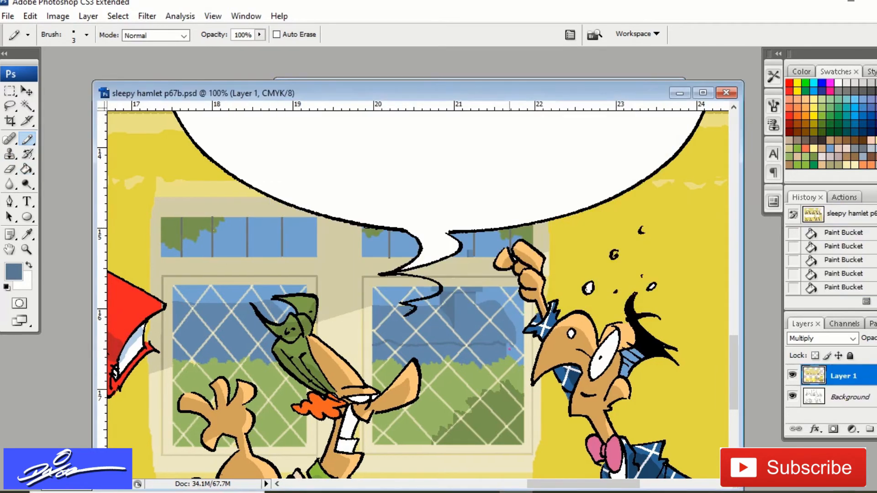
left_click_drag(452, 348, 371, 352)
left_click(28, 170)
left_click(380, 349)
left_click(399, 348)
left_click(418, 349)
left_click(444, 343)
- Pencil a dark blue strip just above the hedge in the left lower pane and fill it
left_click(28, 140)
left_click(245, 325)
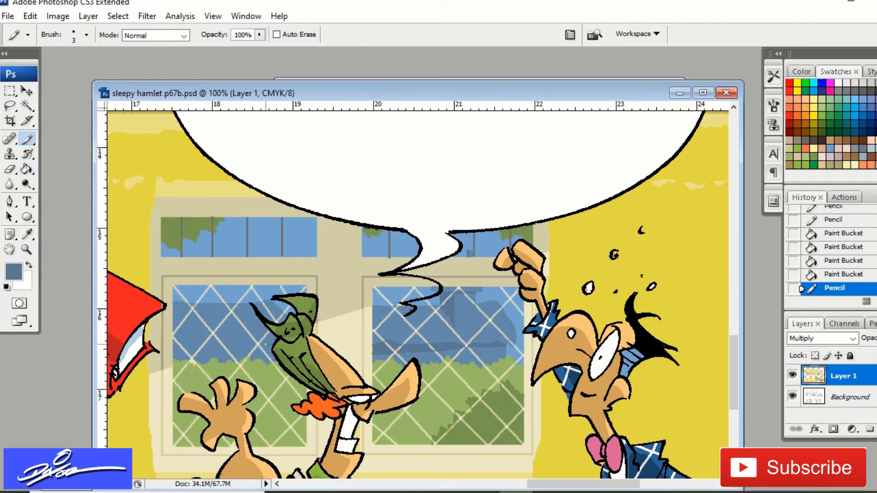
left_click_drag(220, 346, 174, 351)
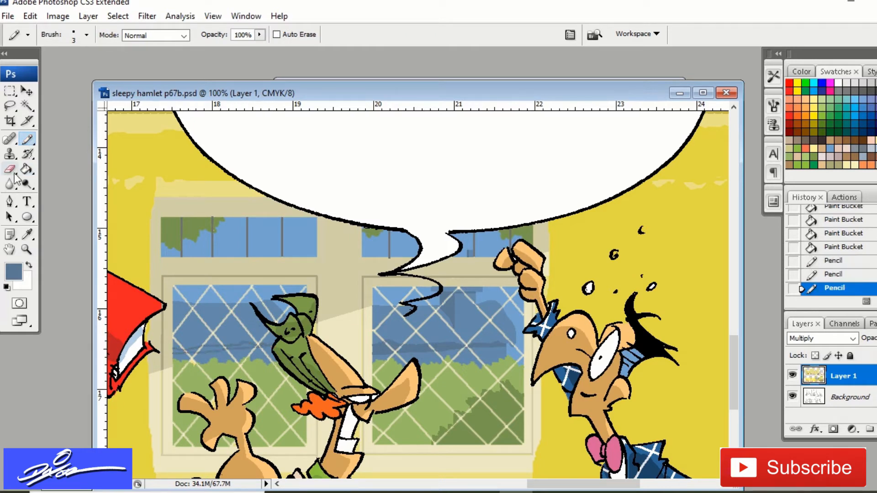
left_click(28, 170)
left_click(181, 350)
left_click(200, 350)
left_click(222, 349)
left_click(244, 347)
key("ctrl+z")
key("ctrl+z")
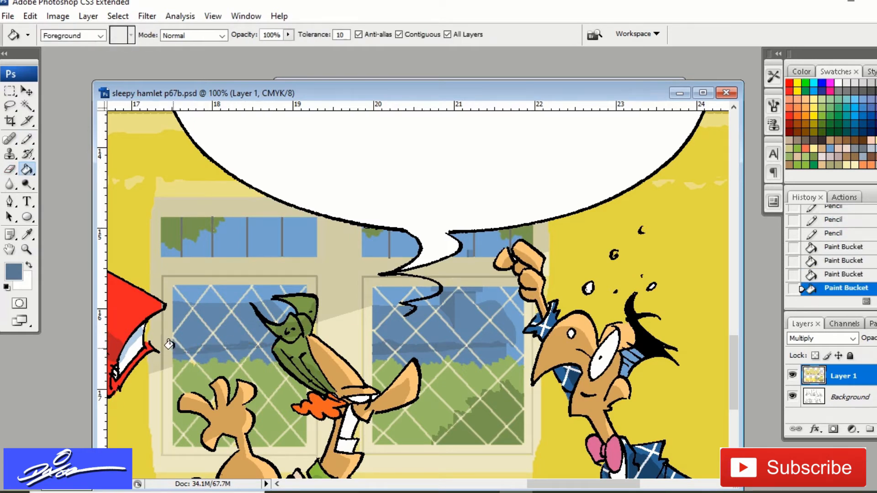
- Paint small clusters of red flowers over the hedge and bush in both lower panes, then deselect
left_click(809, 146)
left_click_drag(28, 139, 69, 139)
left_click(812, 94)
mouse_move(462, 398)
left_mouse_down()
mouse_move(480, 407)
mouse_move(501, 392)
left_mouse_up()
left_click_drag(470, 425, 488, 433)
left_click_drag(432, 420, 452, 430)
left_click_drag(174, 426, 199, 445)
left_click(421, 443)
left_click_drag(512, 381, 523, 376)
key("ctrl+d")
key("ctrl+minus")
key("ctrl+minus")
key("ctrl+minus")
key("ctrl+minus")
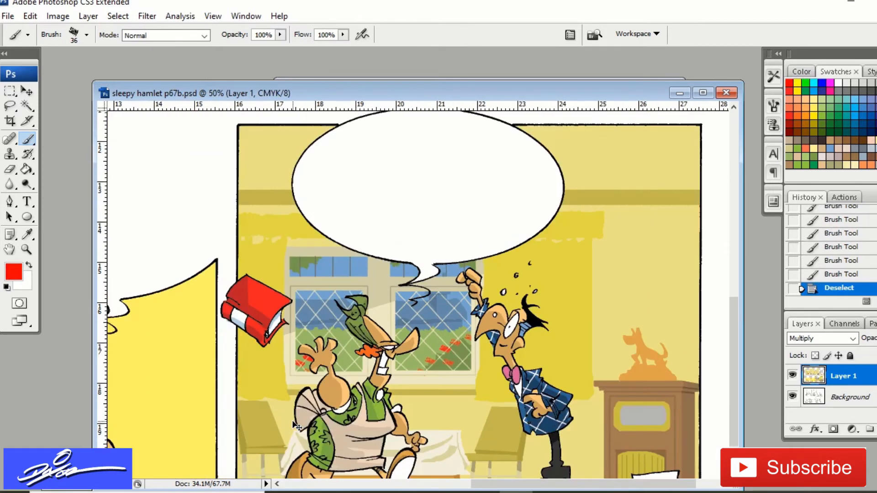
- Sample the picture frame's brown from page p67a and select the wall area beside the curtain in panel 61
left_click(492, 78)
key("i")
left_click(540, 169)
left_click(438, 382)
key("z")
left_click(438, 381)
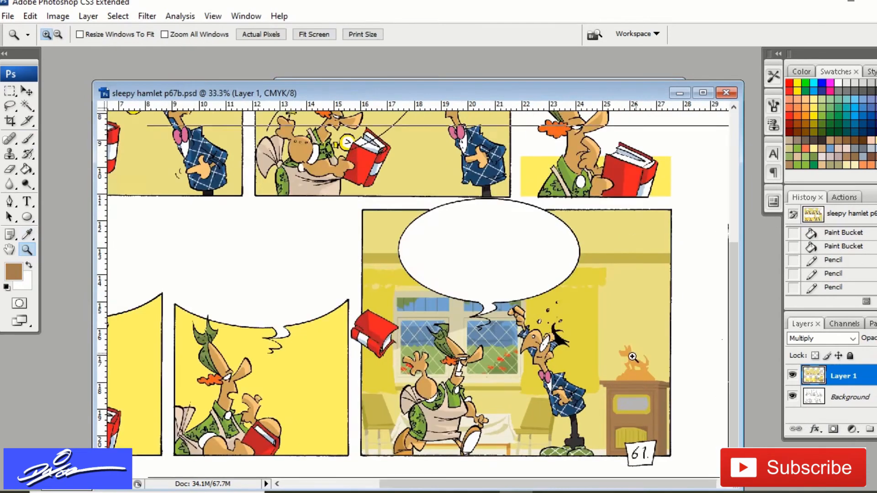
left_click(420, 320)
scroll(457, 297, "up", 2)
key("w")
left_click(540, 291)
key("ctrl+h")
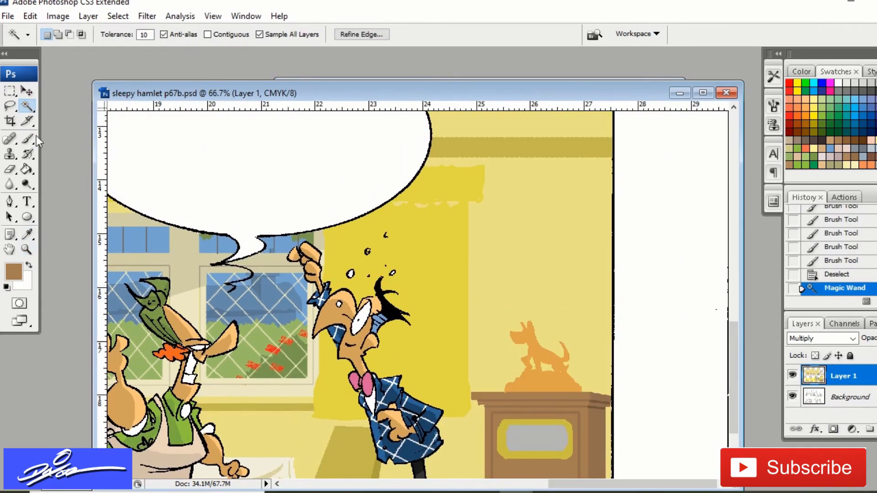
- Pencil the brown double outline of a rectangular picture frame on the wall above the dog statue, running into the panel border
key("shift+b")
mouse_move(529, 208)
left_mouse_down()
mouse_move(529, 272)
mouse_move(610, 272)
left_mouse_up()
left_click(611, 209)
left_click(612, 273)
left_click_drag(537, 265, 610, 266)
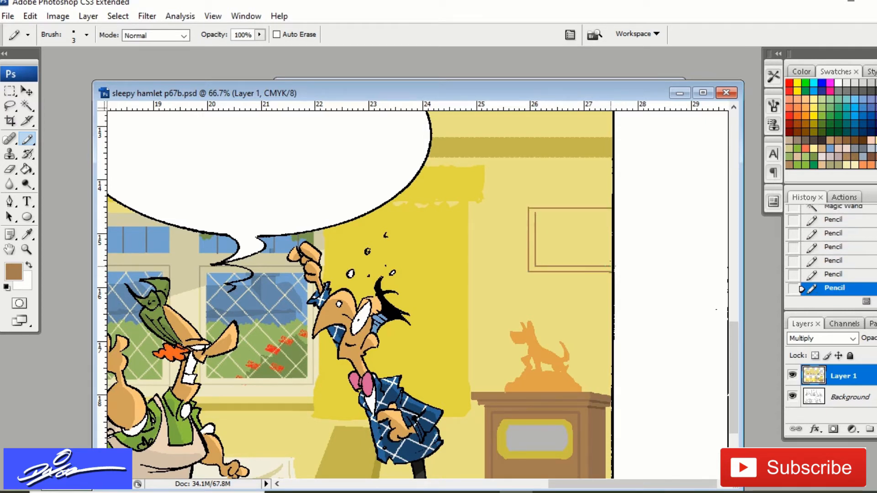
- Fill the picture frame's border with brown and its inside with the light orange sampled from page p67a
left_click(26, 169)
left_click(531, 264)
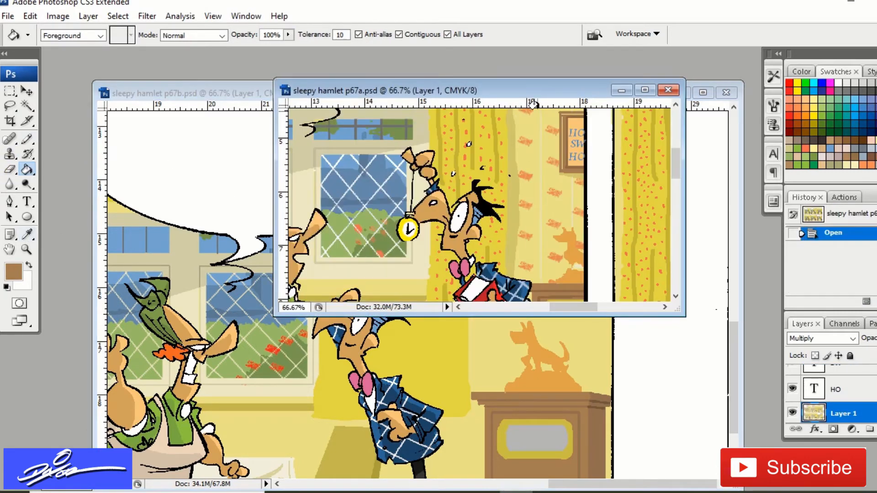
left_click(26, 234)
left_click(177, 97)
left_click(27, 169)
left_click(562, 235)
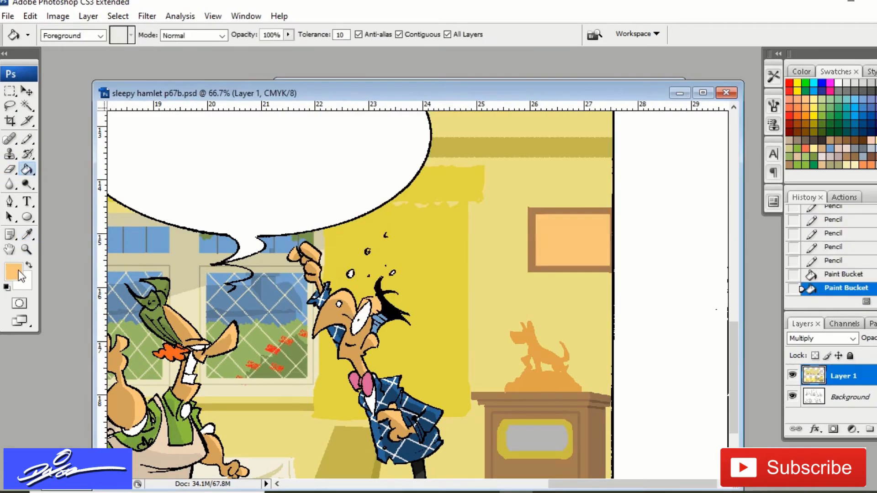
- Choose a darker brown based on the frame colour and pencil it along the picture frame's inner edges
left_click(27, 234)
left_click(533, 248)
left_click(14, 272)
left_click(220, 329)
left_click(439, 249)
left_click(27, 249)
left_click(512, 282)
left_click(26, 139)
left_click_drag(454, 267, 453, 270)
left_click_drag(454, 272, 565, 272)
left_click_drag(452, 193, 564, 193)
left_click_drag(566, 267, 566, 271)
- Sample the frame's brown and pencil along the frame's outer top and bottom edges
left_click(26, 235)
left_click(448, 228)
left_click(27, 139)
left_click_drag(442, 183, 566, 184)
left_click_drag(443, 280, 564, 280)
- Pencil a thin pale yellow highlight line around the picture frame between its outer and inner brown edges
left_click(26, 234)
left_click(419, 244)
left_click(797, 83)
left_click(26, 140)
mouse_move(449, 253)
left_mouse_down()
mouse_move(445, 235)
mouse_move(455, 280)
mouse_move(446, 276)
mouse_move(568, 277)
left_mouse_up()
key("ctrl+z")
left_click(821, 163)
left_click_drag(448, 188, 563, 192)
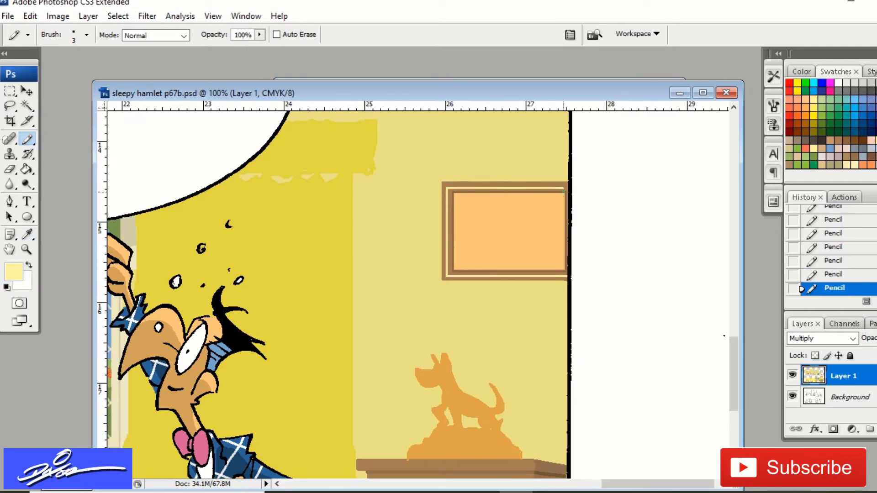
- Add the centred three-line text "Home Sweet Home" inside the picture frame in Arno Pro Italic, 6 pt
left_click(27, 201)
left_click(510, 210)
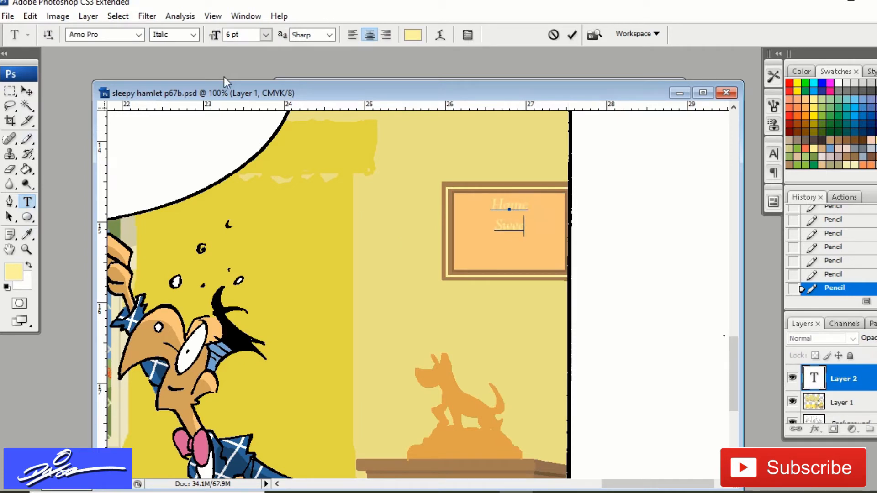
left_click_drag(529, 250, 485, 199)
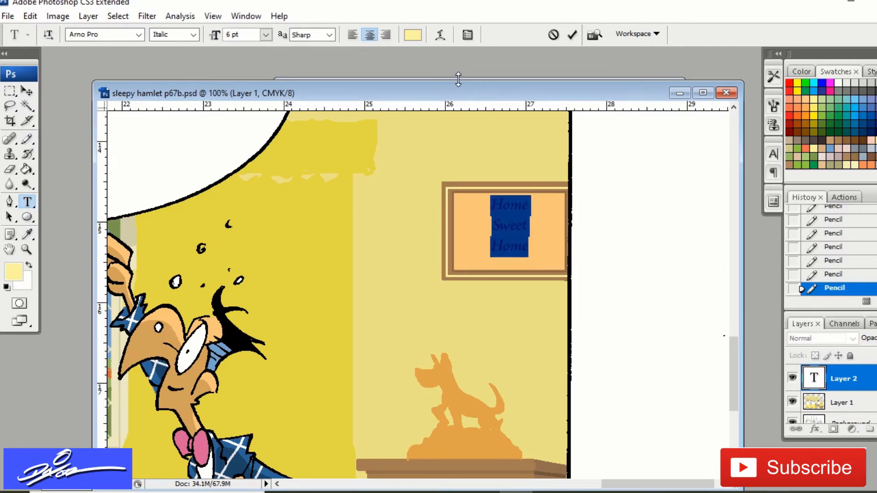
- Sample the blue of the framed lettering on page p67a and return to page p67b
left_click(458, 79)
key("i")
left_click(579, 152)
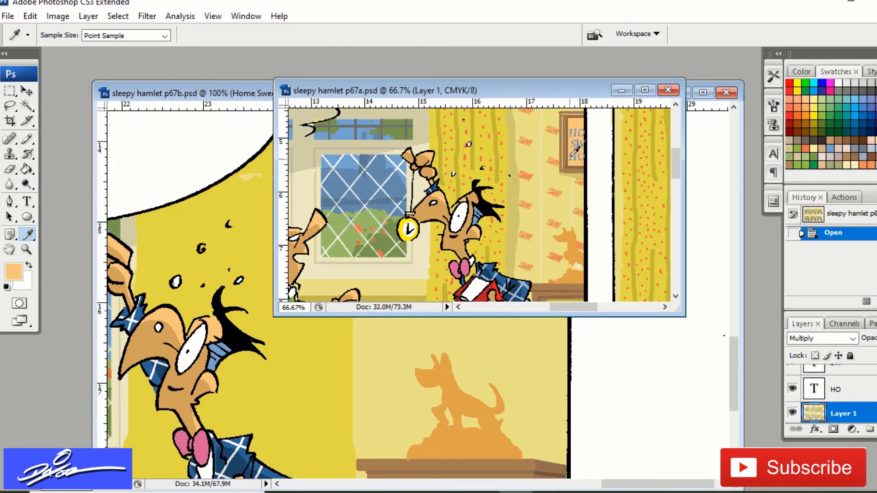
left_click(26, 250)
double_click(573, 180)
left_click(28, 236)
left_click(319, 186)
left_click(243, 89)
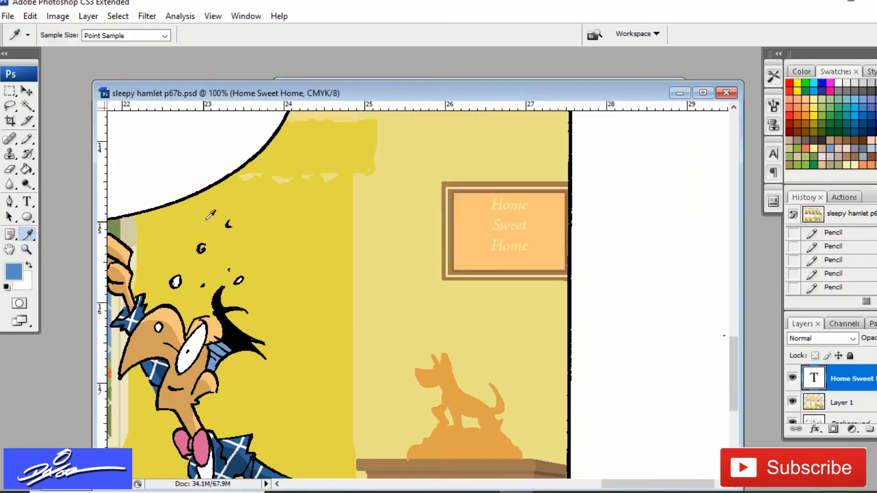
- Apply a Color Overlay to the "Home Sweet Home" text using the sampled blue 568fc4
left_click(28, 202)
left_click_drag(528, 249, 488, 201)
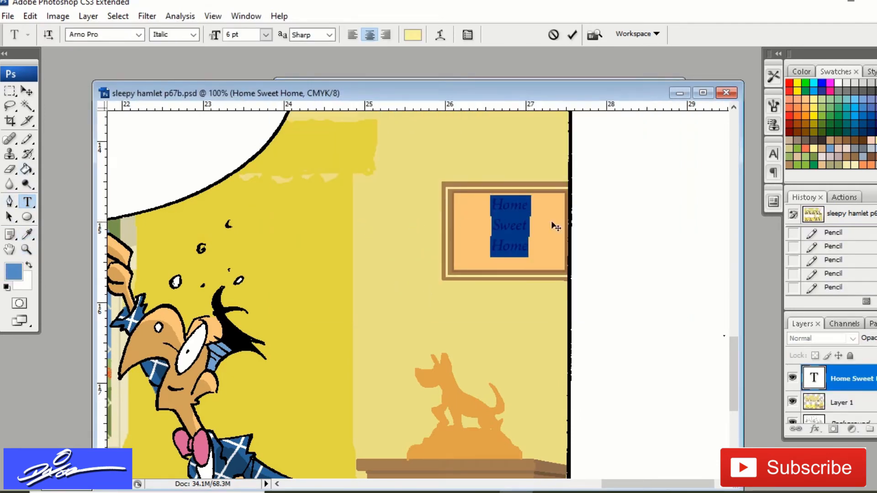
left_click(526, 216)
double_click(859, 382)
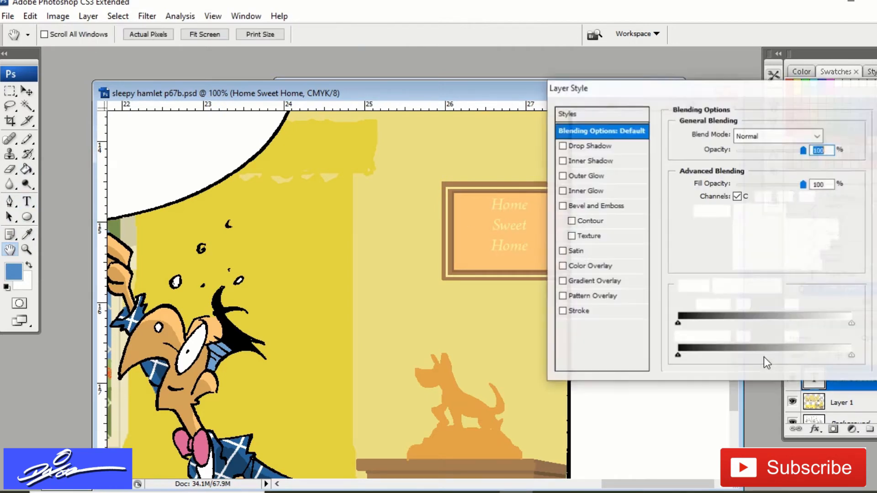
left_click(563, 267)
left_click(617, 268)
left_click(818, 135)
left_click(18, 274)
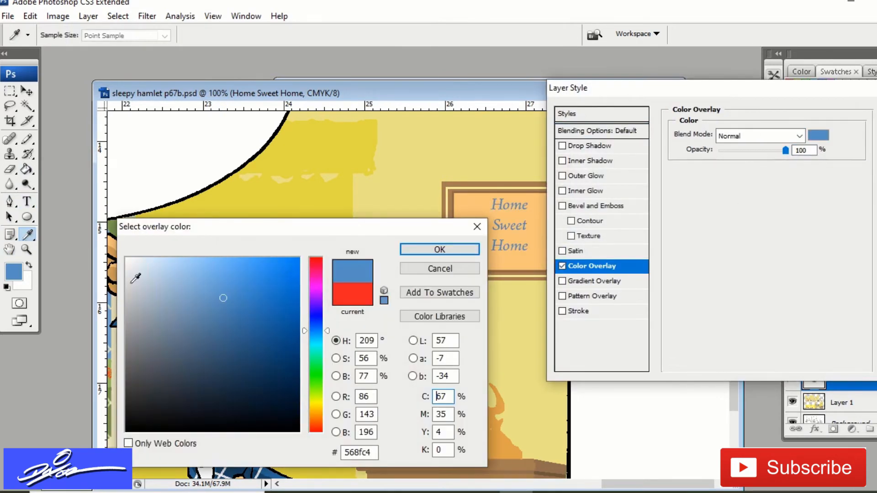
left_click(462, 251)
key("Return")
- Enlarge and widen the "Home Sweet Home" text to fill the picture frame and position it inside
key("ctrl+t")
left_click_drag(531, 262, 554, 270)
left_click_drag(540, 235, 567, 235)
mouse_move(491, 234)
left_mouse_down()
mouse_move(483, 235)
mouse_move(505, 230)
left_mouse_up()
key("v")
key("Return")
key("ctrl+minus")
key("ctrl+minus")
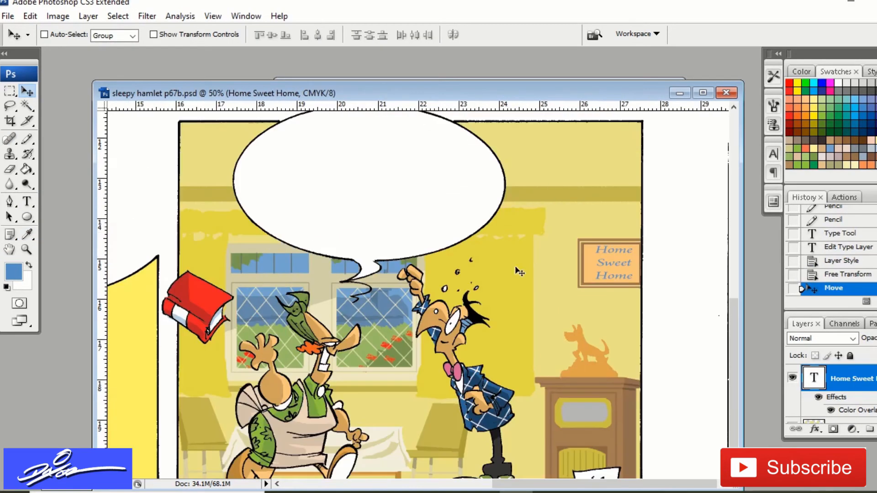
- Select the wall colour below the picture frame and sample the wall's darker shadow yellow from page p67a
left_click(27, 106)
left_click(597, 307)
left_click_drag(597, 308, 601, 309)
left_click(26, 250)
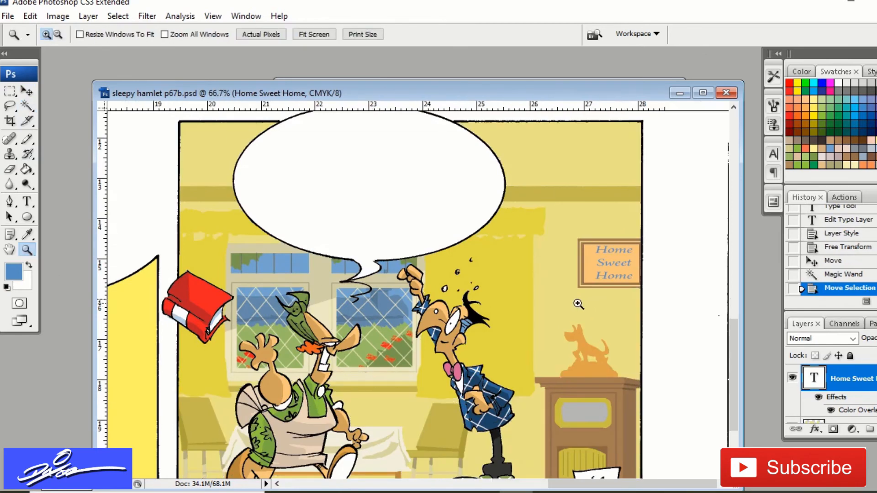
double_click(577, 300)
left_click(27, 235)
left_click(388, 288)
left_click(379, 79)
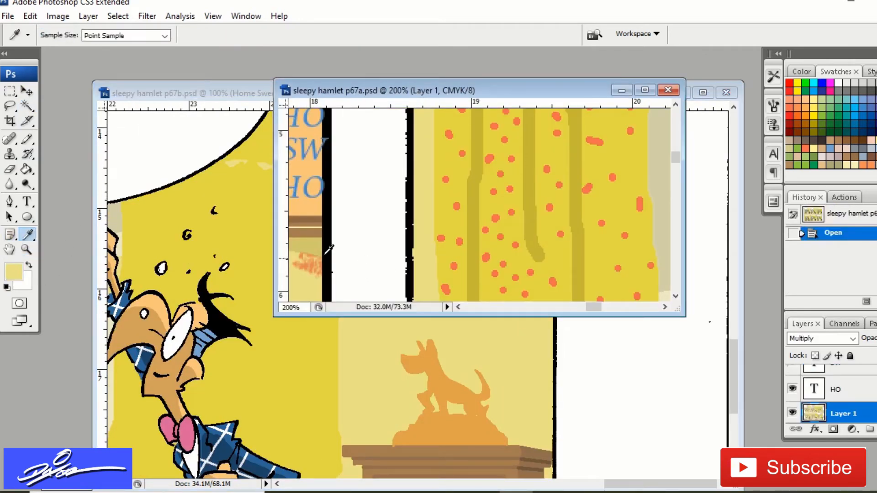
left_click(307, 247)
left_click(215, 93)
- On Layer 1, pencil a thin shadow under the picture frame's bottom edge and fill it with the sampled shadow yellow
key("b")
scroll(871, 408, "down", 2)
left_click(861, 394)
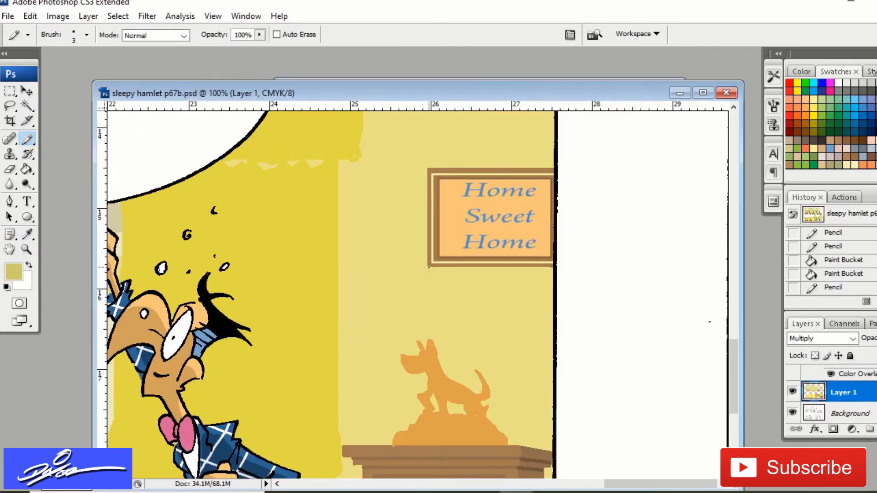
left_click(429, 268)
left_click(433, 268, "shift")
left_click(552, 271, "shift")
left_click(27, 169)
left_click(539, 269)
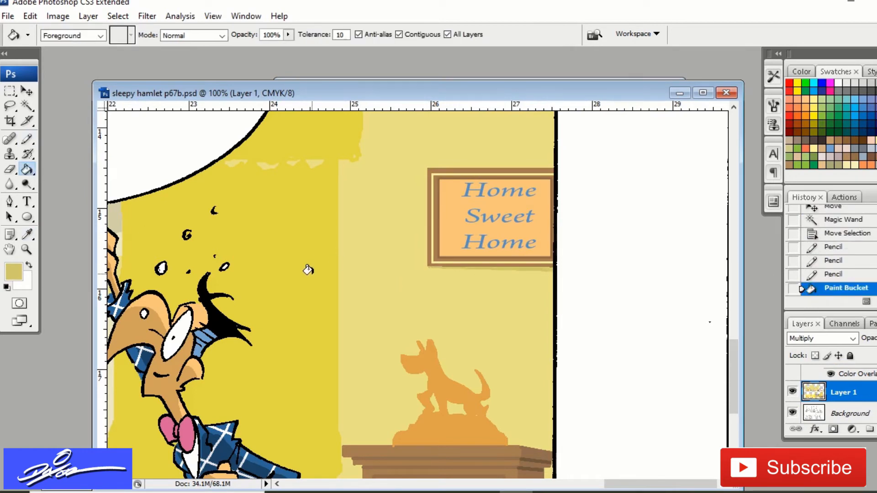
- Pencil the outline of a cast shadow on the wall along the curtain's right side and lower hem
scroll(663, 206, "up", 2)
left_click(27, 139)
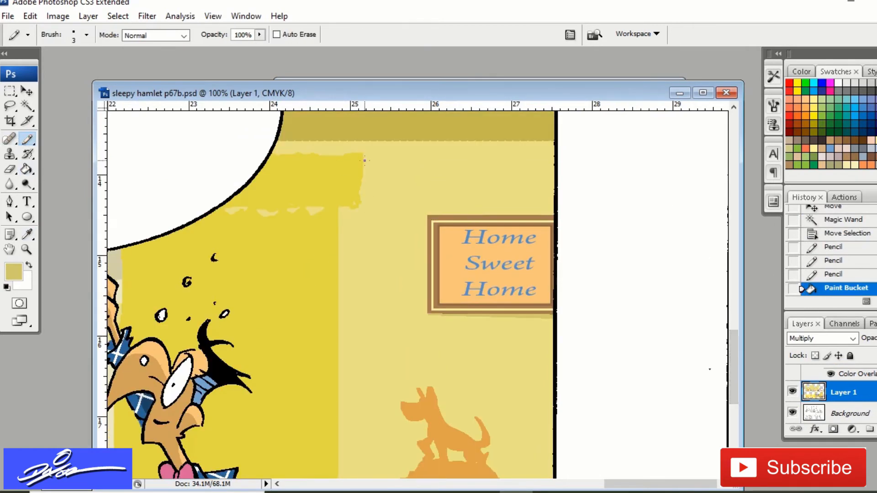
left_click_drag(363, 207, 346, 217)
scroll(368, 125, "down", 3)
left_click_drag(347, 157, 342, 414)
left_click_drag(310, 459, 291, 458)
- Try to fill the outlined curtain shadow with the shadow yellow
left_click(27, 169)
left_click(343, 247)
left_click(843, 275)
mouse_move(736, 359)
left_mouse_down()
mouse_move(739, 349)
mouse_move(739, 357)
left_mouse_up()
left_click(27, 140)
left_click_drag(345, 419, 344, 424)
left_click(27, 170)
left_click(296, 151)
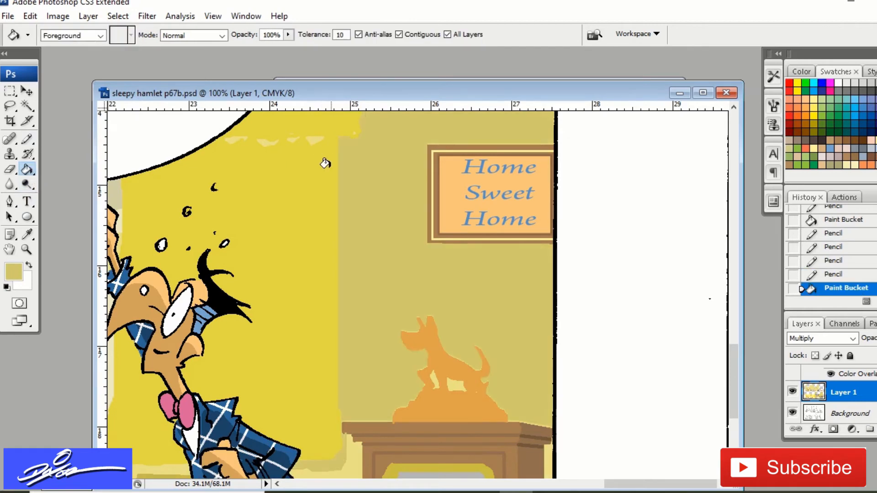
left_click(843, 275)
- Close the gap in the curtain shadow's outline beside the cabinet top and fill the strip with shadow yellow
key("z")
left_click(319, 378)
left_click(659, 324)
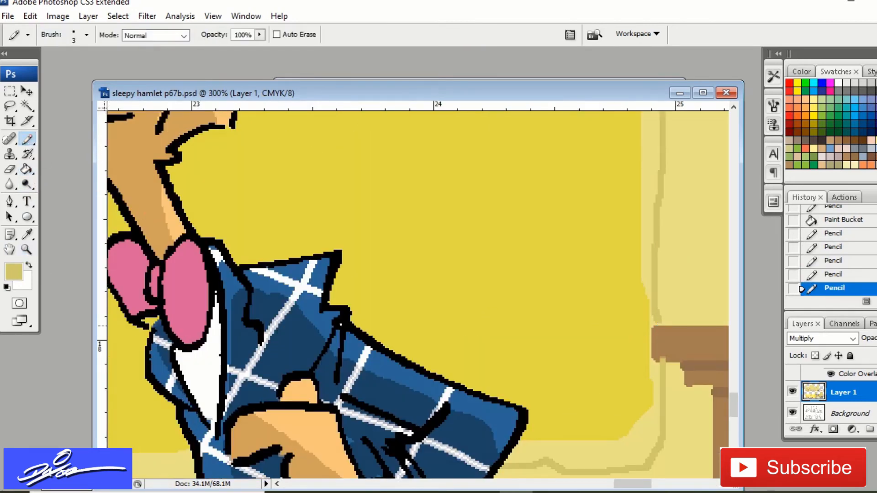
key("ctrl+d")
left_click(657, 324)
key("g")
left_click(635, 437)
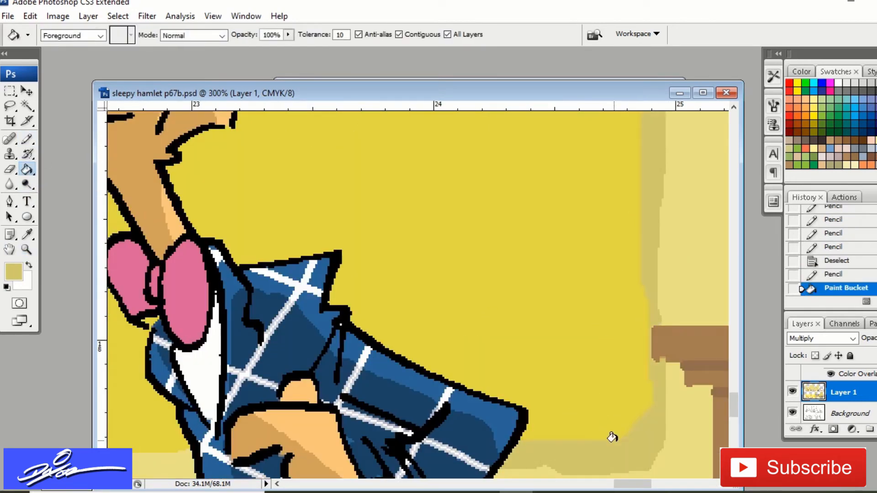
- Pencil the wall shadow beneath the window and the left curtain's lower edge, and fill it with the shadow yellow
key("ctrl+minus")
key("ctrl+minus")
key("ctrl+minus")
left_click(26, 250)
left_click(239, 319)
left_click(28, 139)
mouse_move(355, 299)
left_mouse_down()
mouse_move(523, 299)
mouse_move(605, 315)
left_mouse_up()
key("g")
left_click(401, 302)
left_click(550, 307)
left_click_drag(552, 488, 501, 488)
key("b")
left_click_drag(411, 313, 385, 312)
key("g")
left_click(351, 304)
left_click(382, 305)
- Fill the shadow patches along the valance's scalloped hem with the shadow yellow
left_click_drag(737, 415, 736, 363)
left_click(395, 242)
left_click(383, 238)
left_click(364, 242)
left_click(334, 239)
left_click(449, 249)
left_click_drag(503, 486, 576, 486)
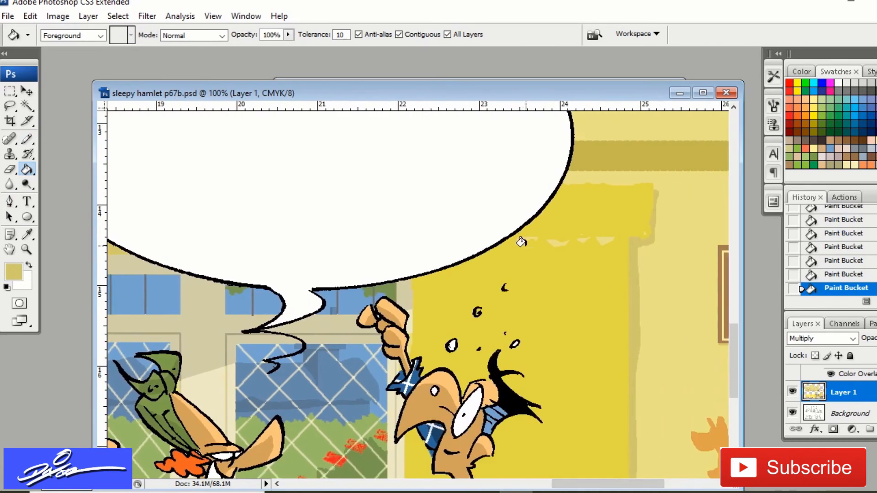
key("ctrl+minus")
key("ctrl+minus")
key("ctrl+minus")
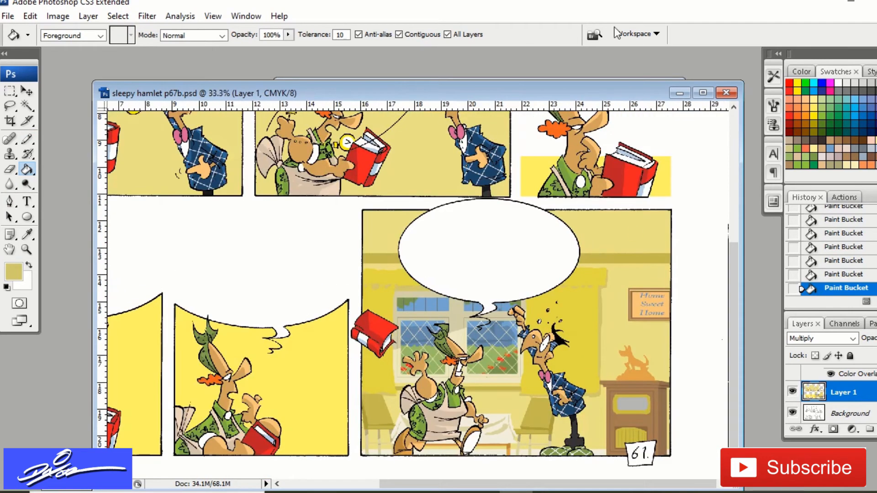
- Sample the pale upper-wall yellow from page p67a and fill panel 61's wall above the horizontal band with it
key("ctrl+Tab")
key("i")
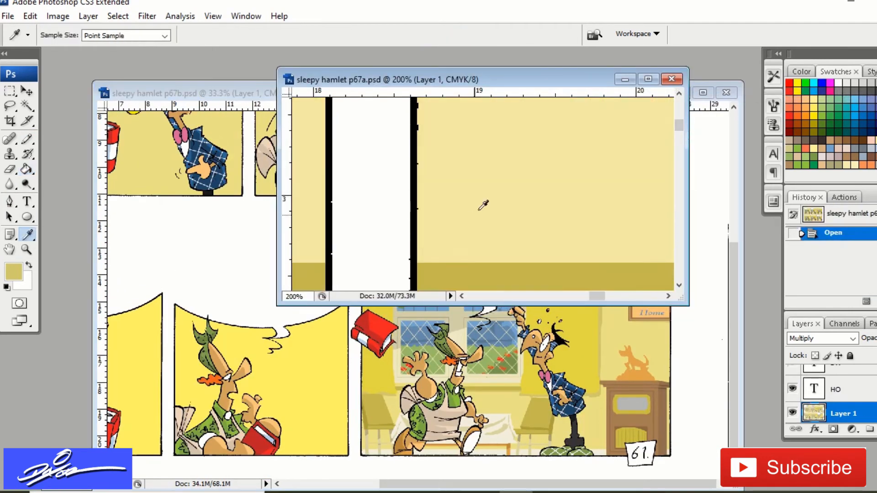
left_click(468, 220)
key("ctrl+Tab")
key("g")
left_click(612, 229)
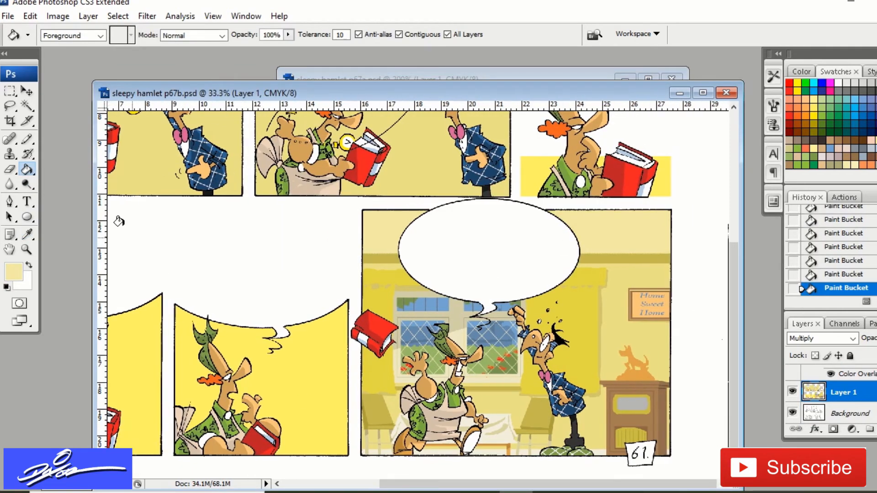
- Sample the pale wallpaper stripe colour from page p67a and select panel 61's main wall area by colour
key("ctrl+Tab")
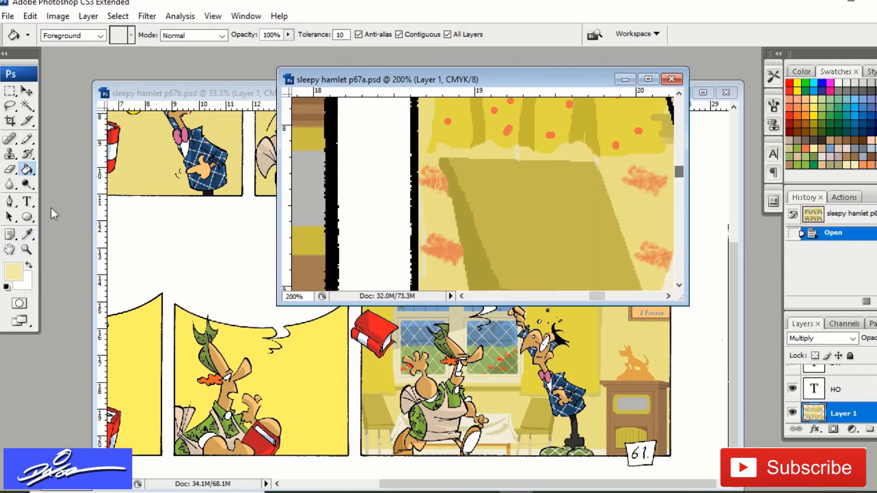
key("i")
key("ctrl+Tab")
key("w")
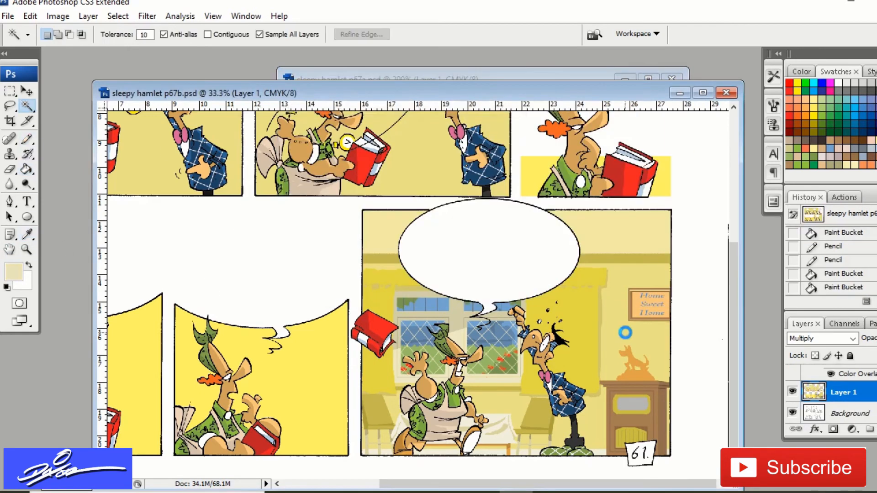
left_click(624, 333)
key("z")
left_click(632, 358)
key("b")
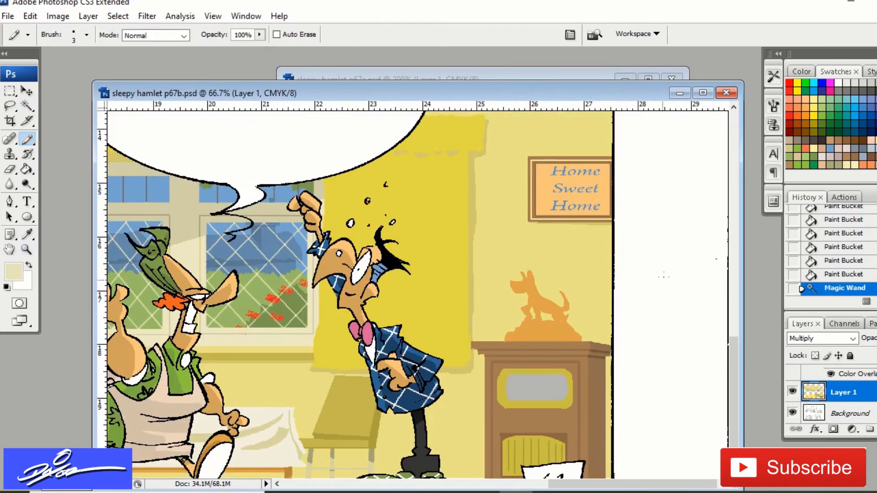
- Pencil evenly spaced vertical pale stripes down the selected wall, from beside the picture to below the window
scroll(666, 268, "up", 2)
left_click(589, 359)
left_click_drag(734, 397, 736, 413)
key("ctrl+minus")
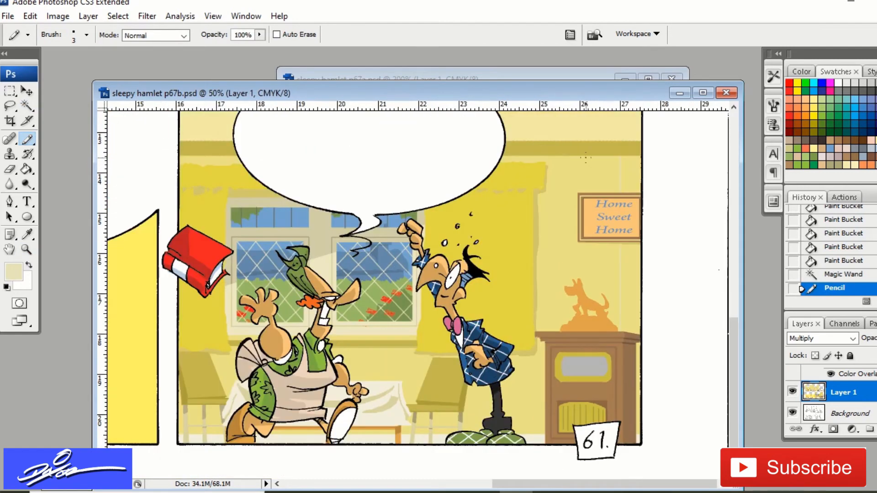
left_click(585, 282, "shift")
left_click_drag(545, 427, 545, 433)
left_click_drag(509, 351, 509, 432)
left_click_drag(472, 350, 473, 432)
left_click_drag(437, 349, 437, 432)
left_click_drag(397, 349, 396, 384)
left_click_drag(361, 350, 360, 384)
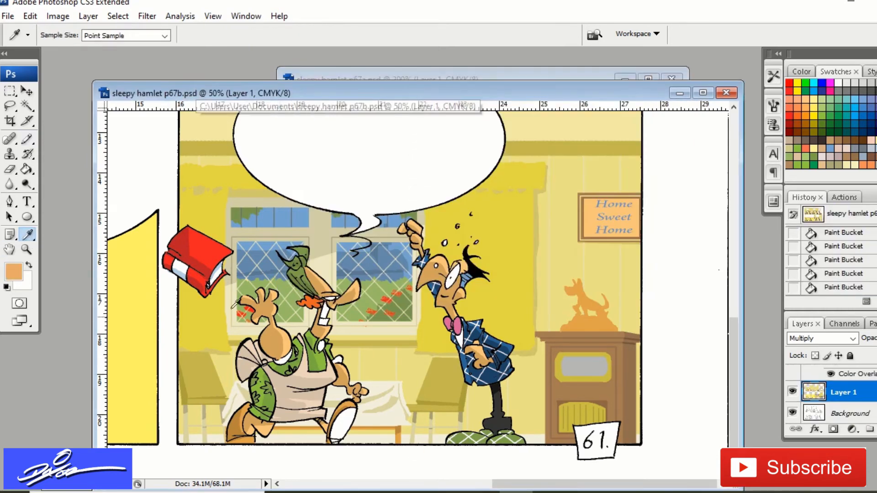
- With the textured 36 px brush and the orange-red swatch, dab rows of small wallpaper motifs across the selected wall
left_click(27, 139)
left_click(73, 138)
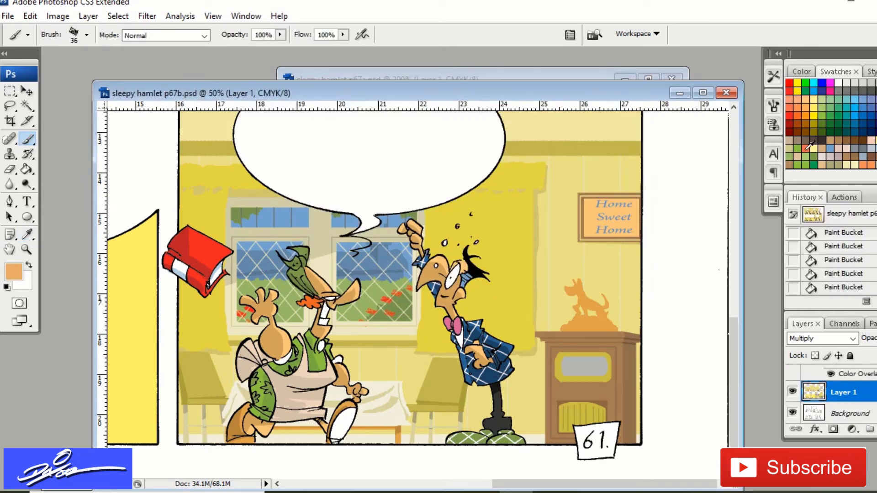
left_click(808, 147)
left_click(565, 272)
left_click(564, 249)
left_click(565, 221)
left_click(566, 196)
left_click(565, 169)
left_click(598, 182)
left_click(596, 269)
left_click(598, 244)
key("ctrl+z")
left_click(563, 294)
left_click(597, 296)
left_click(541, 303)
left_click(602, 161)
left_click(632, 174)
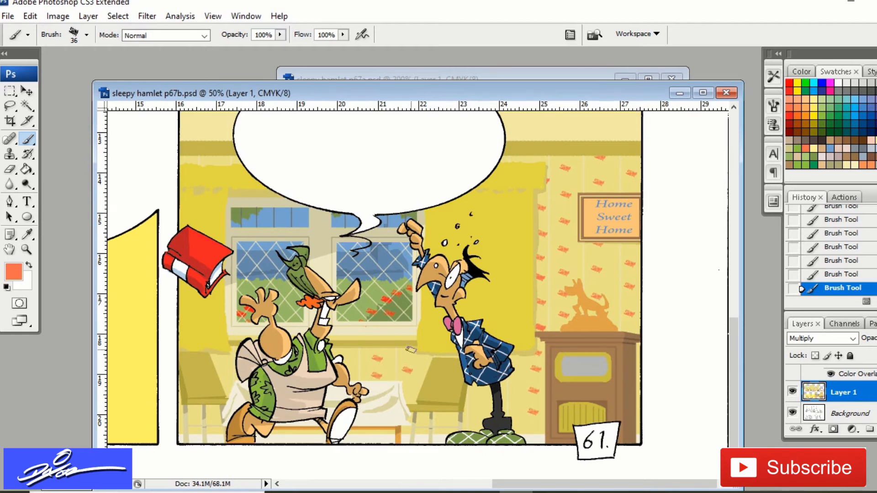
left_click(218, 358)
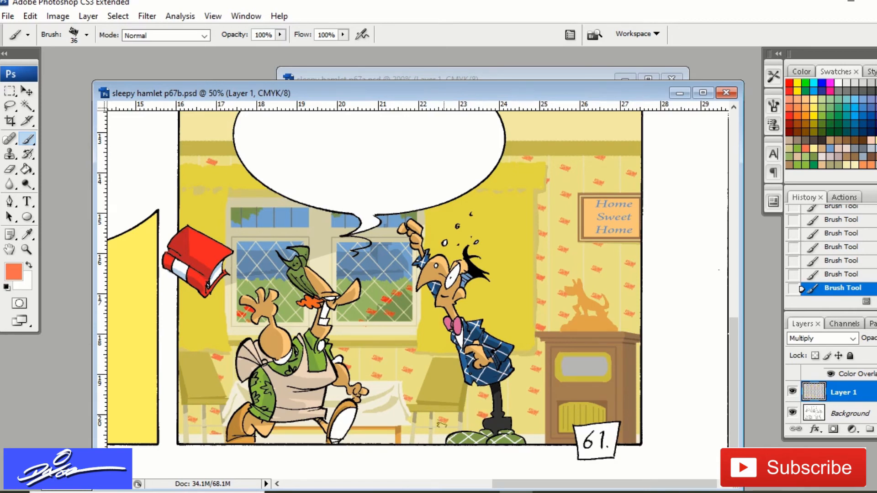
- Select the yellow curtain and valance areas of panel 61 by colour
key("ctrl+minus")
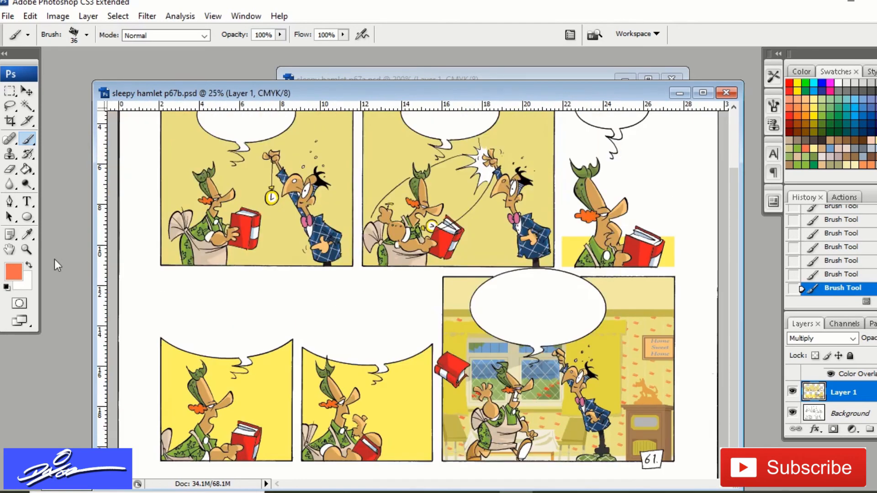
left_click(26, 250)
left_click(470, 363)
left_click(471, 363)
left_click(337, 271)
left_click(26, 106)
left_click(375, 229)
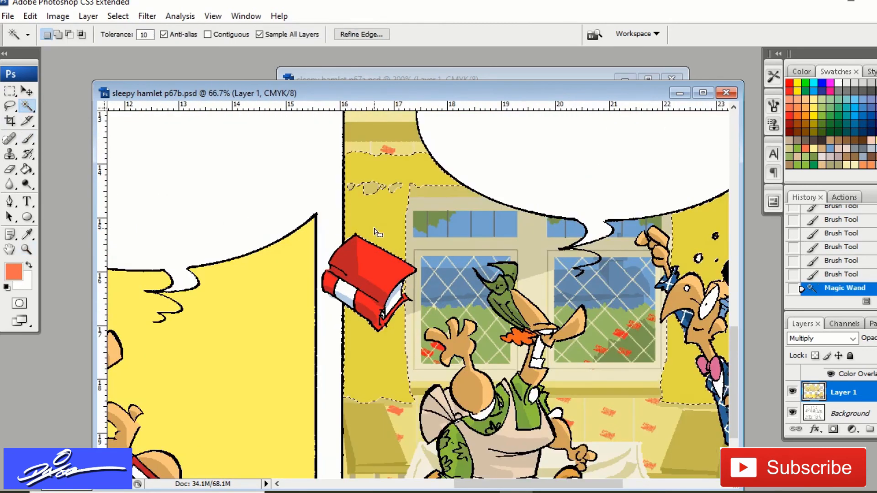
- Sample the darker curtain fold yellow from page p67a and return to page p67b
key("ctrl+Tab")
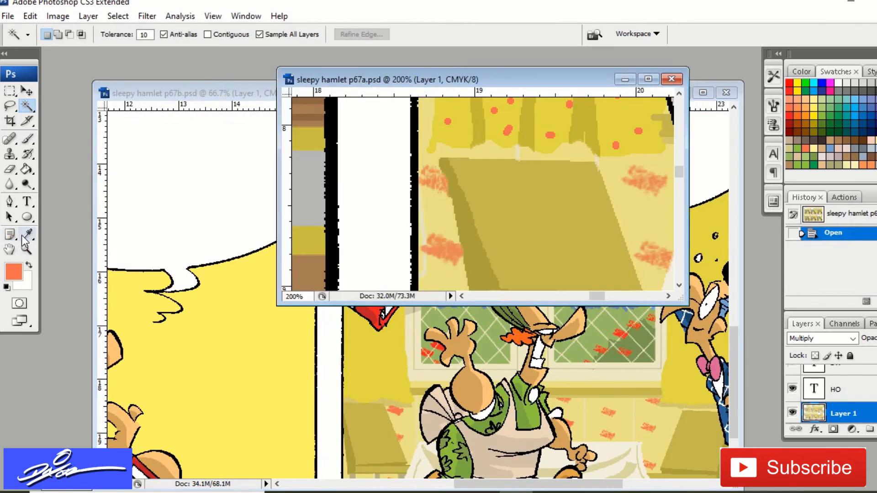
left_click(22, 236)
key("ctrl+minus")
key("ctrl+minus")
key("ctrl+minus")
left_click(511, 175)
left_click(217, 93)
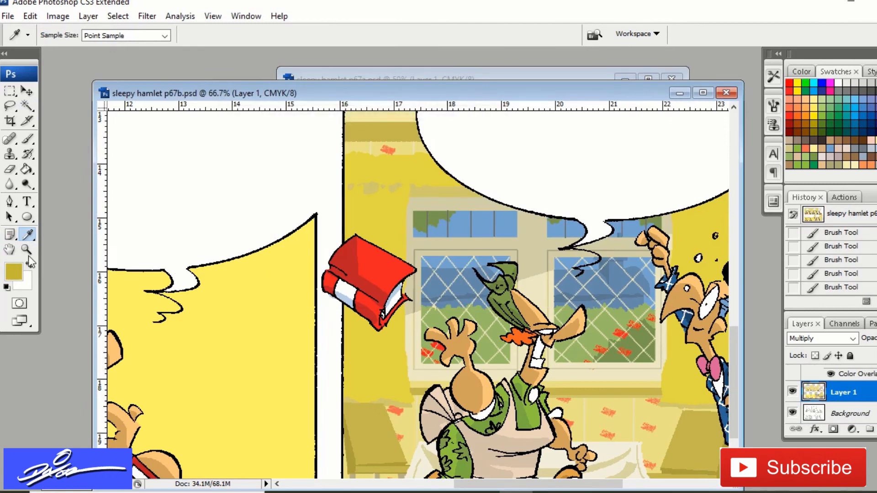
- Pencil darker vertical folds on the valance above the red book and fill them with the fold yellow
left_click(26, 250)
left_click(367, 240)
right_click(28, 139)
left_click(69, 154)
mouse_move(401, 182)
left_mouse_down()
mouse_move(402, 210)
mouse_move(425, 208)
left_mouse_up()
left_click_drag(430, 173, 430, 210)
mouse_move(487, 168)
left_mouse_down()
mouse_move(485, 206)
mouse_move(491, 170)
mouse_move(484, 192)
mouse_move(498, 178)
mouse_move(502, 206)
left_mouse_up()
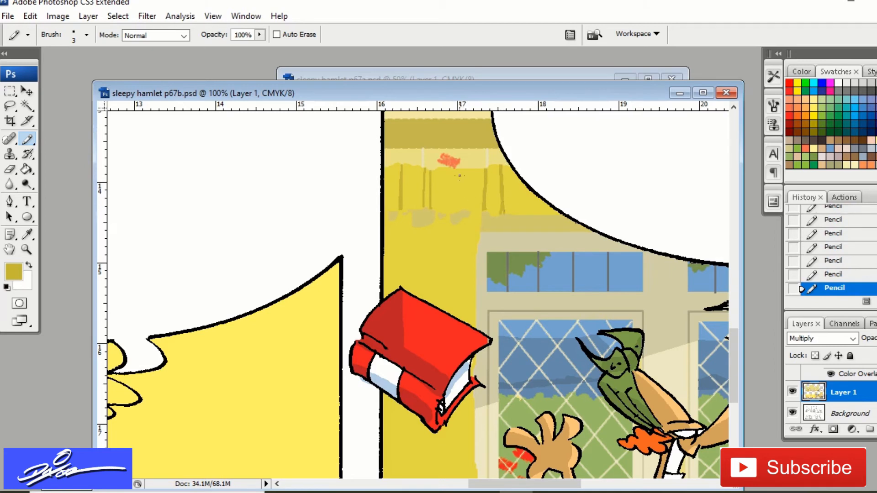
left_click(27, 169)
left_click(427, 196)
left_click(501, 210)
left_click(27, 139)
mouse_move(527, 188)
left_mouse_down()
mouse_move(529, 214)
mouse_move(552, 214)
left_mouse_up()
- Pencil darker folds at the valance's outer end above the right curtain and fill them with the fold yellow
left_click_drag(483, 484, 582, 484)
left_click_drag(545, 163, 544, 214)
left_click_drag(554, 161, 551, 194)
left_click_drag(516, 161, 515, 193)
left_click_drag(505, 159, 497, 215)
left_click(26, 169)
left_click(500, 197)
left_click(520, 196)
left_click(547, 197)
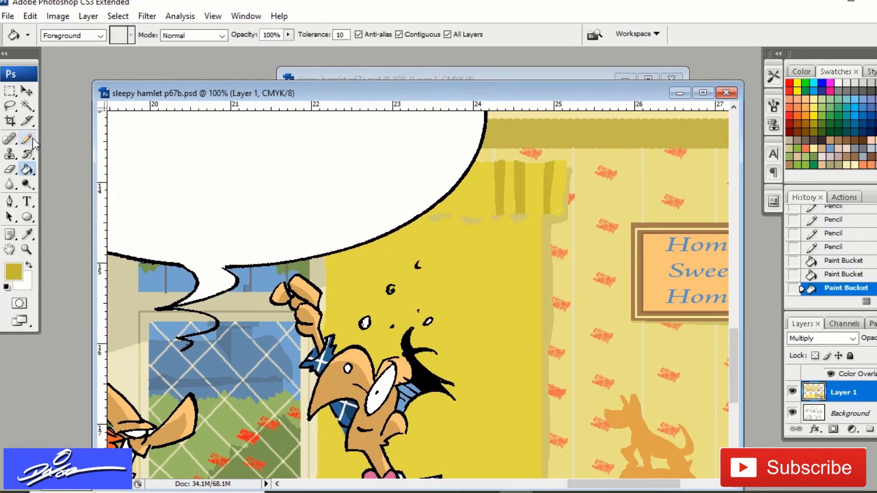
- Add two more filled folds to the valance close to the speech bubble's edge
left_click(28, 139)
left_click_drag(479, 163, 476, 217)
left_click_drag(459, 185, 460, 215)
mouse_move(452, 193)
left_mouse_down()
mouse_move(459, 216)
mouse_move(439, 215)
left_mouse_up()
left_click(26, 169)
left_click(477, 201)
left_click(456, 209)
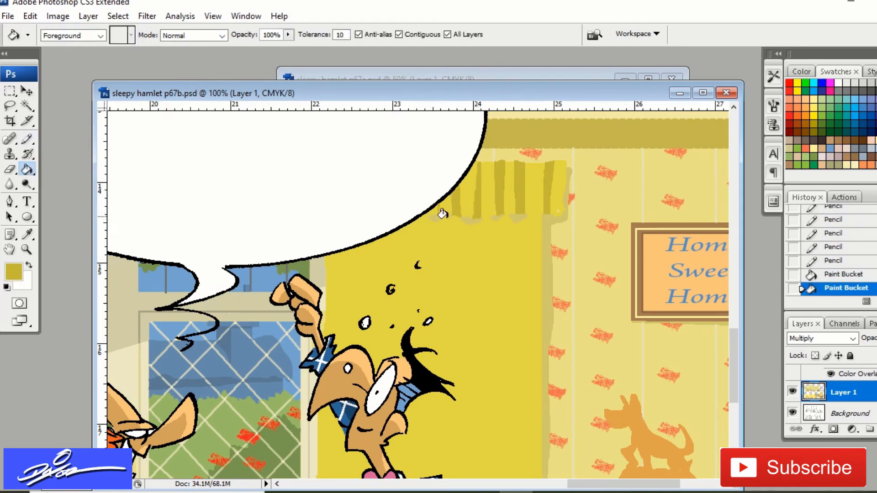
- Pencil a long vertical fold along the right curtain's outer edge and fill it with the fold yellow
left_click_drag(734, 365, 734, 378)
key("b")
left_click_drag(526, 157, 524, 470)
left_click_drag(524, 162, 524, 443)
key("g")
left_click(488, 418)
left_click(521, 191)
- Add a second tapering fold just inside the right curtain's outer fold, fill it, and extend it down towards the hem
scroll(521, 189, "down", 2)
key("b")
left_click_drag(500, 154, 495, 280)
left_click_drag(507, 116, 495, 318)
key("g")
left_click(502, 146)
left_click(502, 234)
left_click(27, 139)
left_click_drag(501, 243, 497, 269)
left_click_drag(497, 348, 494, 426)
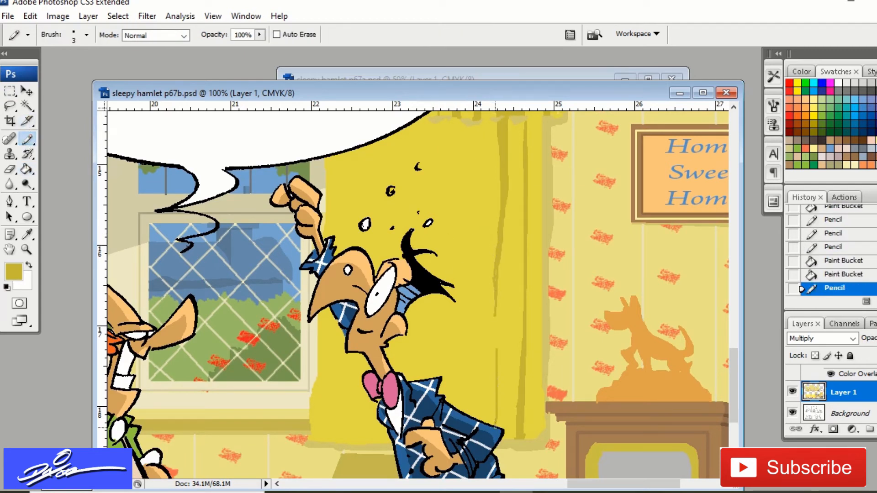
- Pencil a third long fold between the character's hair and the second fold, and fill it with the fold yellow
left_click_drag(468, 125, 470, 292)
left_click_drag(476, 144, 468, 330)
left_click_drag(467, 372, 470, 416)
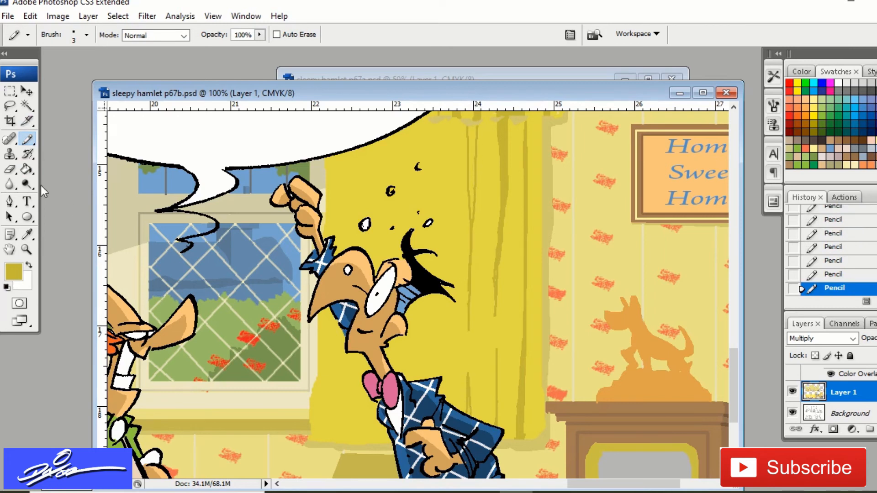
key("g")
left_click(464, 249)
left_click(467, 165)
- Pencil a fourth curtain fold above and below the character's black hair and fill it
key("b")
mouse_move(446, 121)
left_mouse_down()
mouse_move(448, 221)
mouse_move(453, 116)
mouse_move(449, 271)
left_mouse_up()
left_click_drag(446, 342, 446, 381)
key("g")
left_click(441, 389)
left_click(425, 137)
- Pencil outlines of narrow curtain folds above the character's head, behind his back and beneath his beak
key("b")
mouse_move(424, 118)
left_mouse_down()
mouse_move(422, 227)
mouse_move(425, 218)
left_mouse_up()
left_click_drag(417, 358, 415, 381)
left_click_drag(391, 136, 389, 226)
left_click(386, 258)
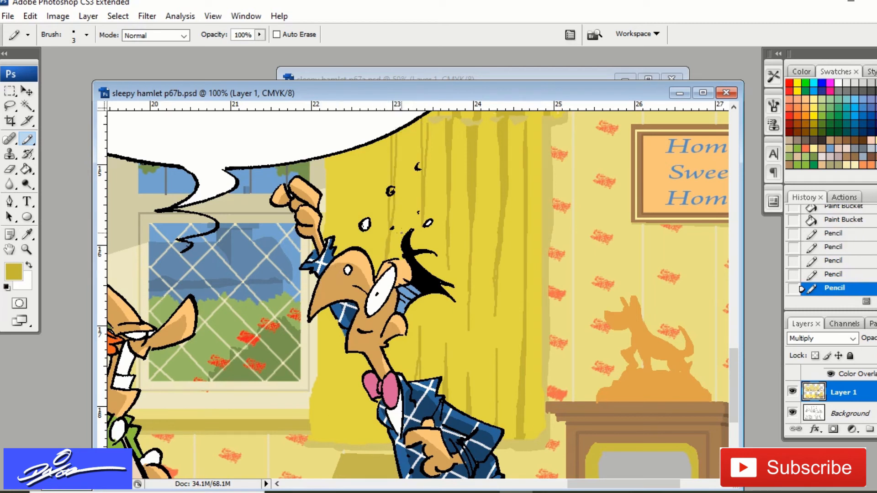
left_click_drag(363, 146, 364, 172)
left_click_drag(349, 364, 349, 448)
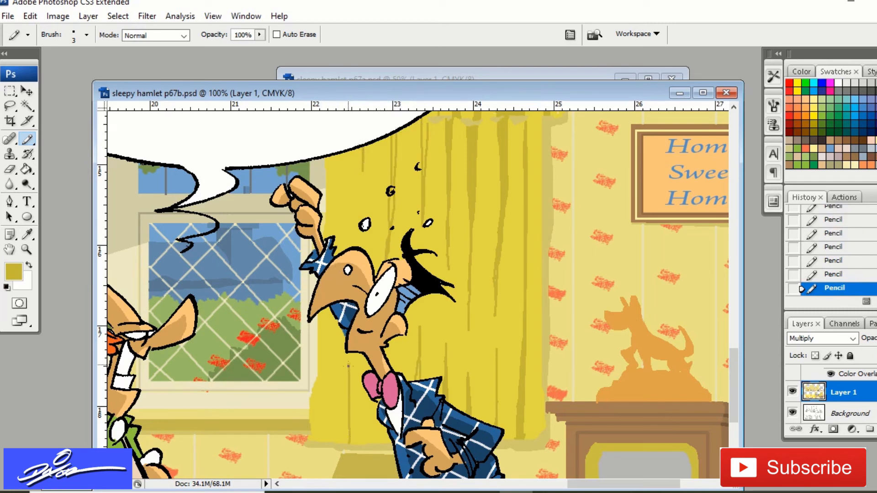
- Fill the narrow folds around the character with the fold yellow, closing the outline gap beside the speech bubble
key("g")
left_click(341, 429)
left_click(389, 155)
key("b")
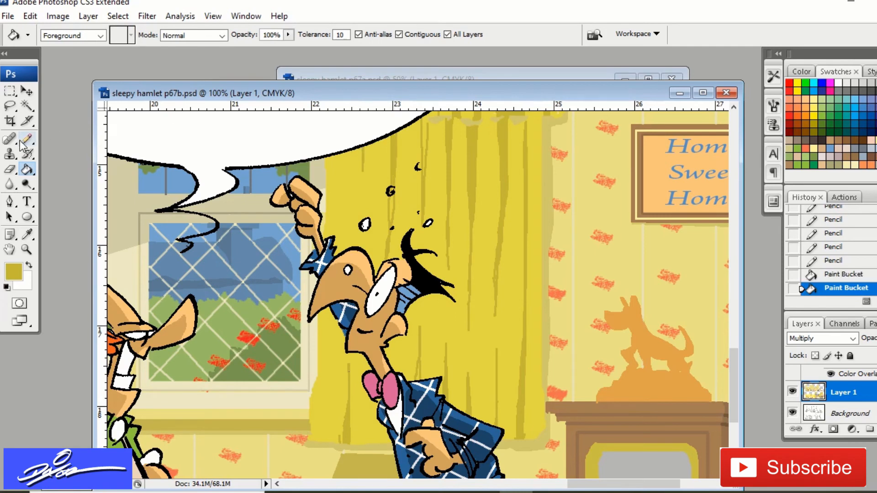
left_click_drag(428, 123, 423, 116)
left_click(30, 168)
left_click(425, 142)
left_click(392, 206)
left_click(347, 379)
- Pencil outlines of long folds on the curtain above and below the flying red book
left_click(470, 484)
key("b")
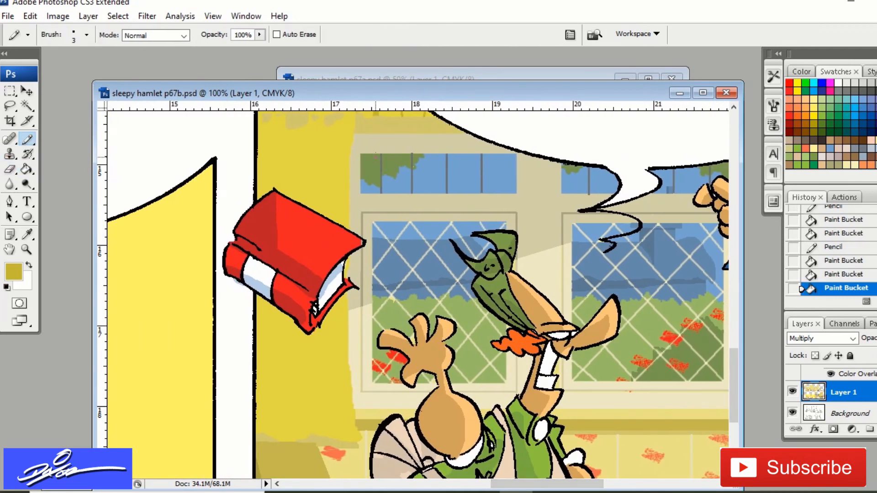
left_click_drag(341, 119, 333, 221)
mouse_move(333, 304)
left_mouse_down()
mouse_move(337, 441)
mouse_move(332, 330)
mouse_move(324, 421)
left_mouse_up()
mouse_move(311, 120)
left_mouse_down()
mouse_move(312, 214)
mouse_move(302, 128)
mouse_move(303, 199)
left_mouse_up()
mouse_move(285, 126)
left_mouse_down()
mouse_move(285, 185)
mouse_move(273, 152)
left_mouse_up()
left_click_drag(302, 332, 302, 424)
left_click_drag(306, 334, 310, 435)
mouse_move(270, 302)
left_mouse_down()
mouse_move(270, 437)
mouse_move(264, 346)
mouse_move(257, 408)
left_mouse_up()
- Fill the outlined folds above and below the red book with the darker fold yellow
key("g")
left_click(266, 411)
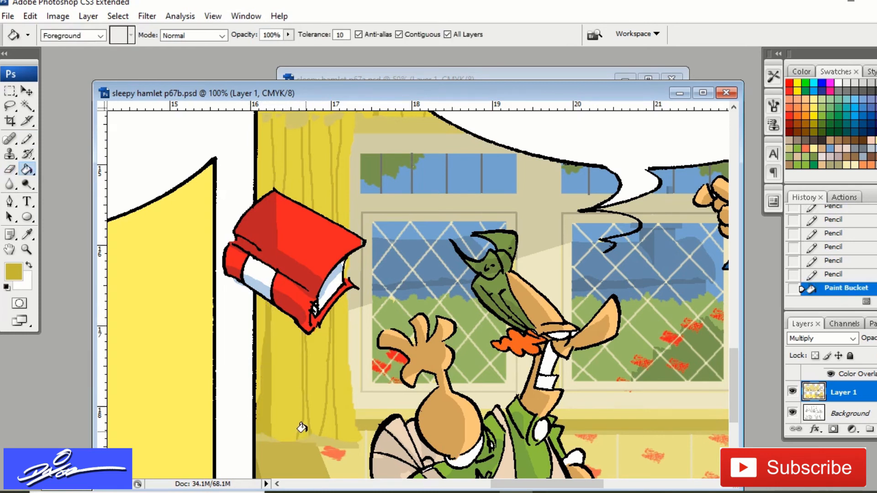
left_click(301, 430)
left_click(329, 402)
left_click(331, 134)
left_click(309, 145)
left_click(276, 143)
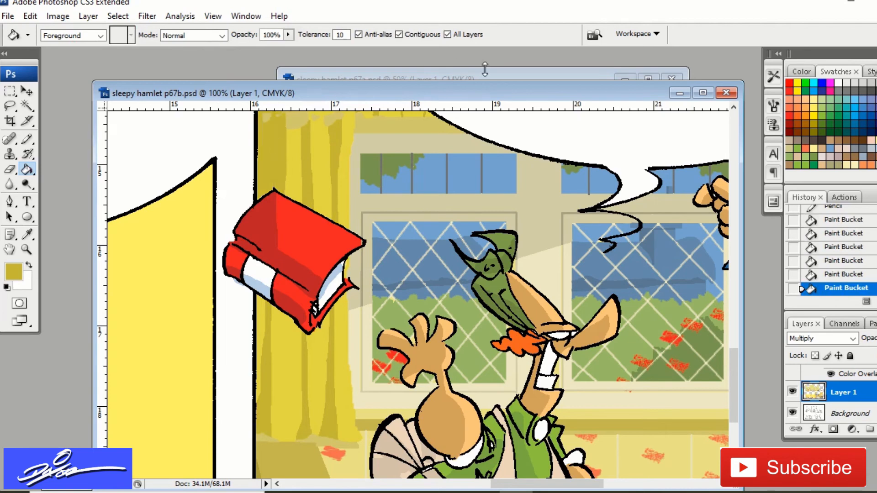
- Undo the last fill, close the outline gap at the top of the outermost fold, and fill that fold again
key("ctrl+z")
key("b")
left_click_drag(273, 121, 272, 117)
key("g")
left_click(272, 142)
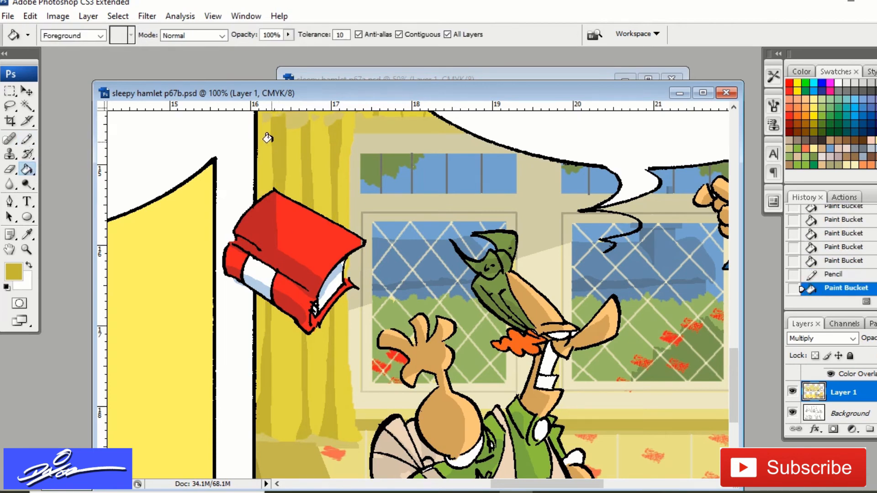
- Select the orange dog statue on the mantelpiece with the Magic Wand and hide the selection edges
key("ctrl+minus")
key("ctrl+minus")
key("ctrl+minus")
key("z")
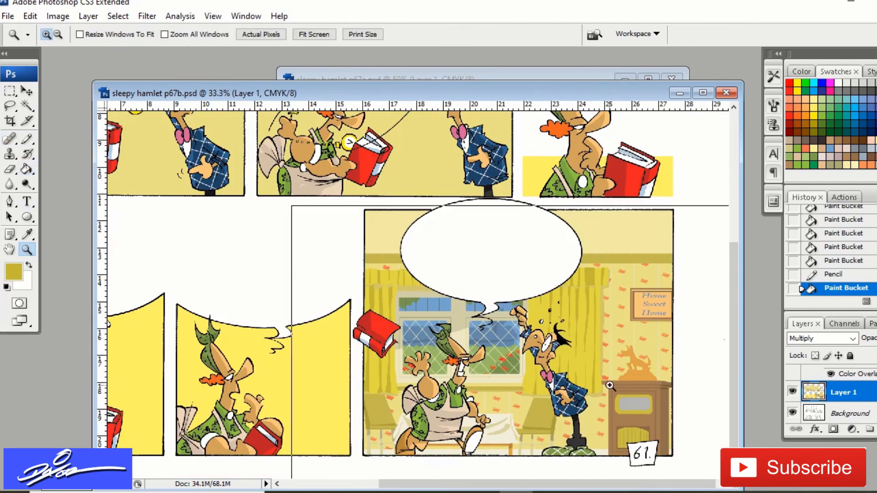
left_click(640, 361)
left_click(562, 315)
key("w")
left_click(376, 349)
key("ctrl+h")
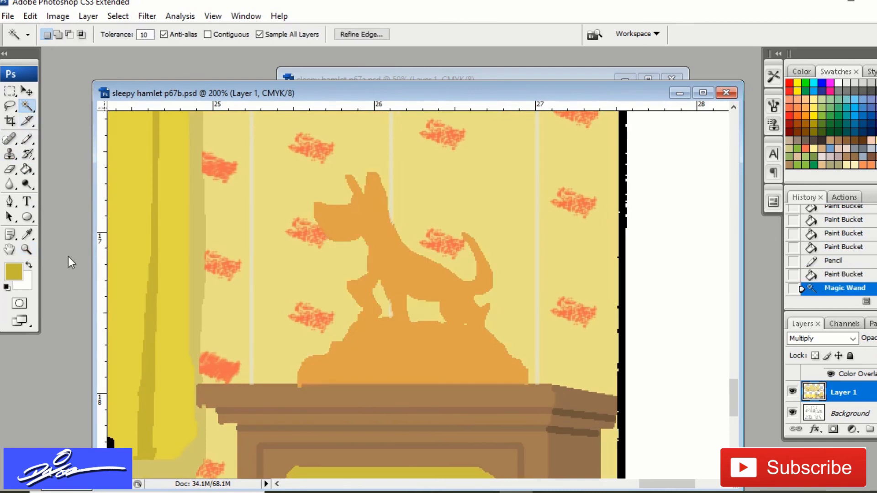
- Sample the statue's orange and set a darker shade of it as the foreground colour
left_click(27, 235)
left_click(384, 257)
left_click(14, 271)
left_click(256, 295)
left_click(438, 250)
- Pencil a jagged shadow edge along the dog statue's back and fill the enclosed strip with the darker orange
key("b")
mouse_move(388, 211)
left_mouse_down()
mouse_move(386, 225)
mouse_move(434, 281)
mouse_move(477, 295)
left_mouse_up()
left_click(26, 169)
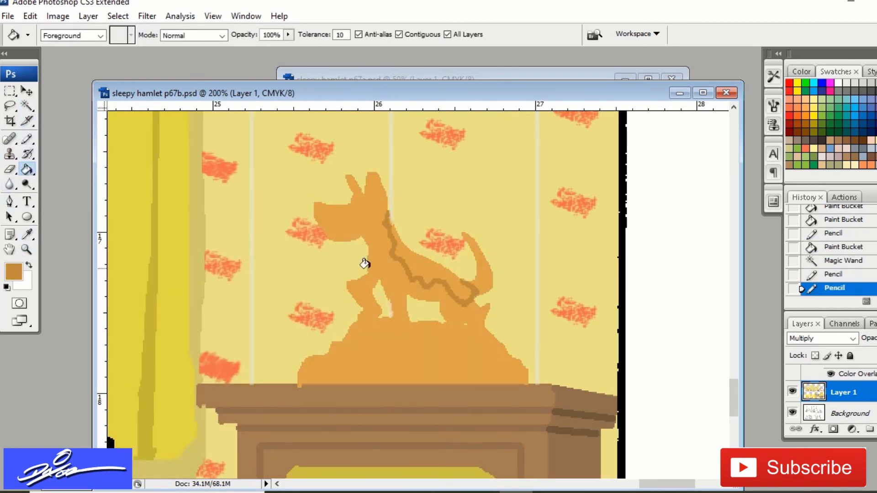
left_click(420, 267)
- Pencil darker orange shading on the dog statue's ears and muzzle, and dot in its eye
left_click(28, 140)
left_click_drag(378, 184, 373, 173)
left_click_drag(360, 196, 350, 177)
left_click(358, 212)
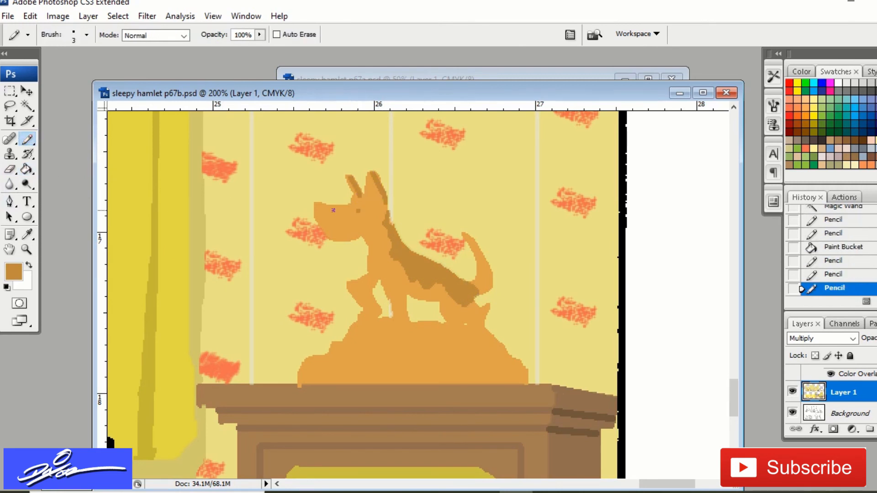
left_click_drag(320, 204, 356, 208)
- Pencil darker orange shadows on the dog statue's chest, front legs and tail
left_click_drag(370, 248, 376, 273)
left_click_drag(403, 279, 405, 312)
left_click_drag(377, 280, 370, 291)
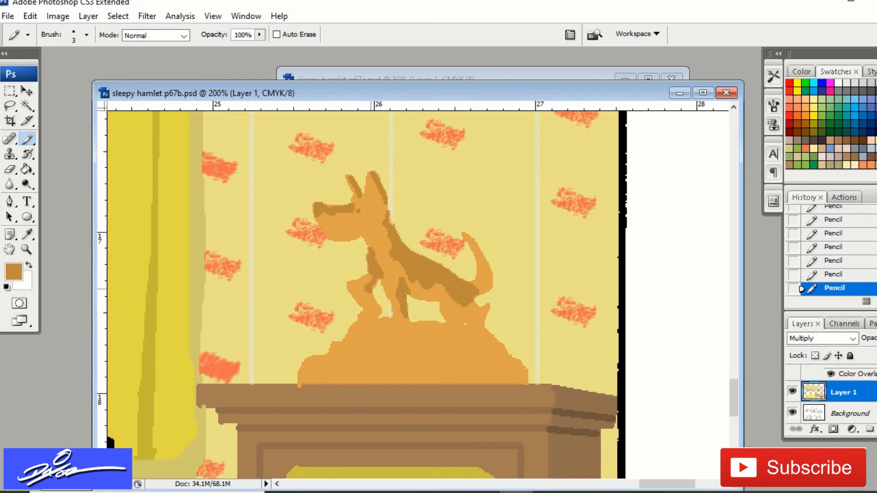
left_click_drag(473, 283, 479, 277)
- Pencil several wavy, darker orange lines across the statue's rocky base
left_click_drag(341, 343, 435, 342)
left_click_drag(504, 348, 380, 366)
left_click_drag(429, 361, 517, 359)
left_click_drag(355, 360, 321, 355)
left_click_drag(489, 329, 459, 335)
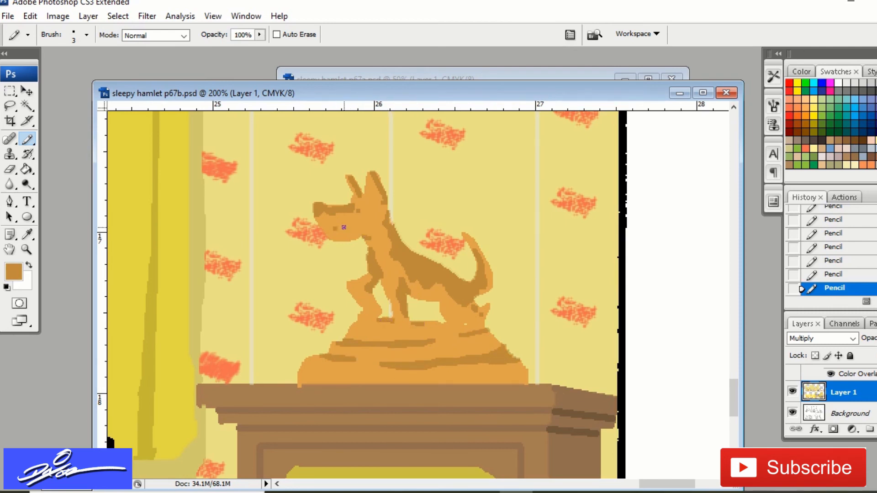
- Select the light yellow areas of both curtains in panel 61 with the Magic Wand
key("ctrl+minus")
key("ctrl+minus")
left_click(28, 106)
left_click(482, 292)
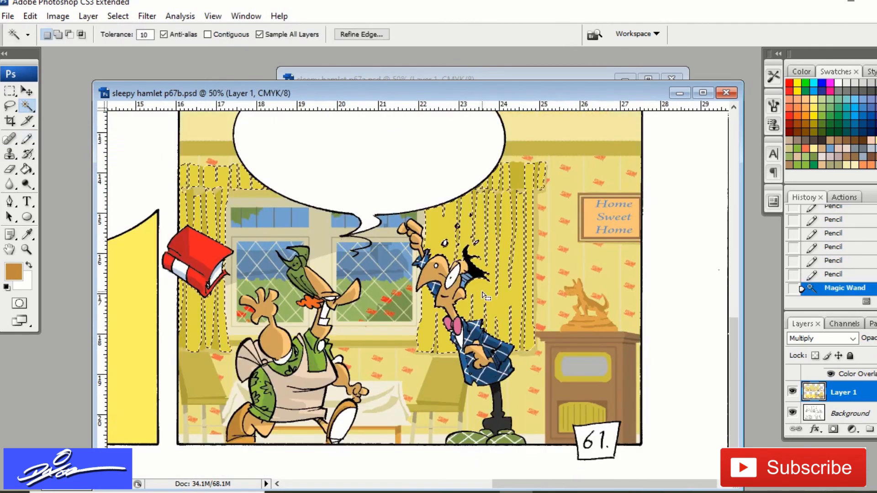
- Sample the orange-red from page p67a as the foreground colour and return to page p67b
left_click(439, 75)
left_click(28, 235)
left_click(380, 134)
left_click(379, 135)
left_click(187, 149)
- Dot orange-red spots over the curtain valance above the red book with a size 5 pencil
left_click(27, 250)
left_click(181, 261)
left_click(507, 241)
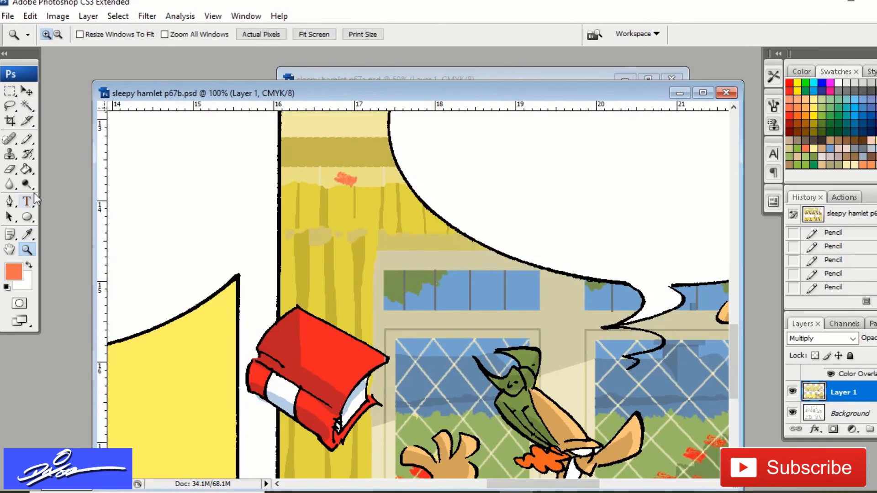
left_click(28, 139)
left_click(87, 35)
left_click(67, 143)
left_click(368, 197)
left_click(363, 217)
left_click(339, 198)
left_click(337, 217)
left_click(307, 197)
left_click(309, 214)
left_click(285, 207)
left_click(390, 199)
left_click(388, 218)
left_click(443, 228)
left_click(420, 226)
left_click(374, 209)
left_click(344, 205)
- Add orange-red dots down the hanging curtain between the valance and the red book
left_click(339, 253)
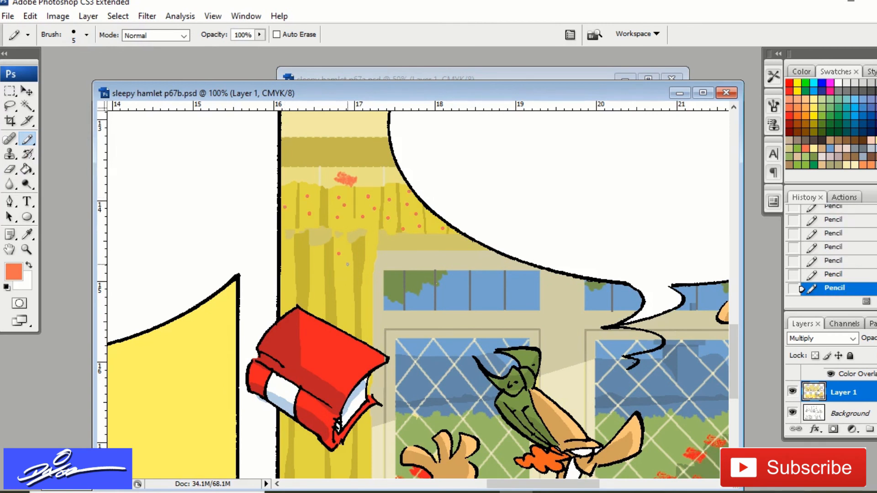
left_click(339, 324)
left_click(351, 318)
left_click(370, 244)
left_click(371, 255)
left_click(366, 277)
left_click(370, 297)
left_click(363, 318)
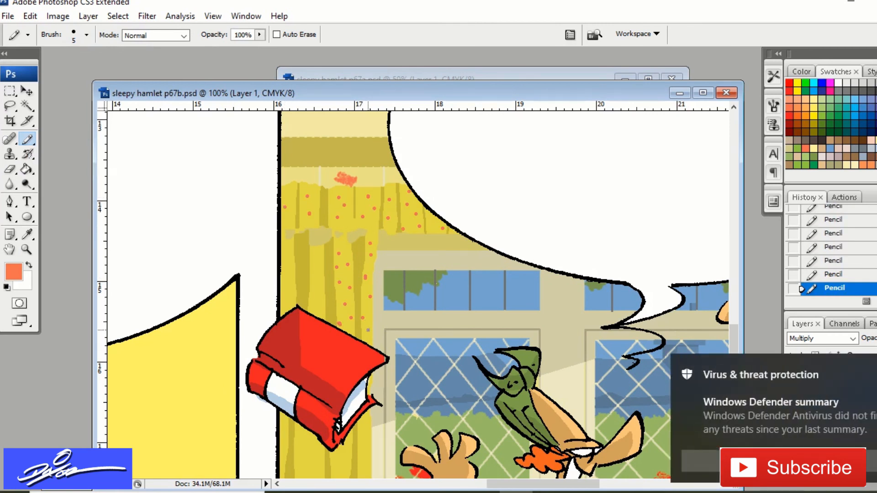
- Continue the orange-red dots on the curtain below the red book, down to its hem
scroll(335, 214, "down", 3)
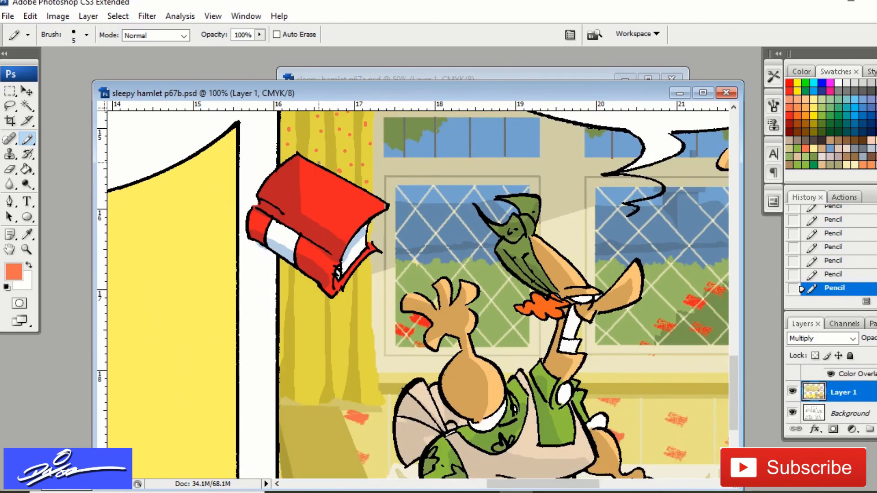
left_click(304, 352)
left_click(296, 378)
left_click(306, 394)
left_click(311, 372)
left_click(320, 337)
left_click(349, 302)
left_click(338, 310)
left_click(341, 324)
- Dot the lower part of the other curtain with orange-red spots, beside the bow-tied character's jacket
left_click_drag(544, 484, 615, 483)
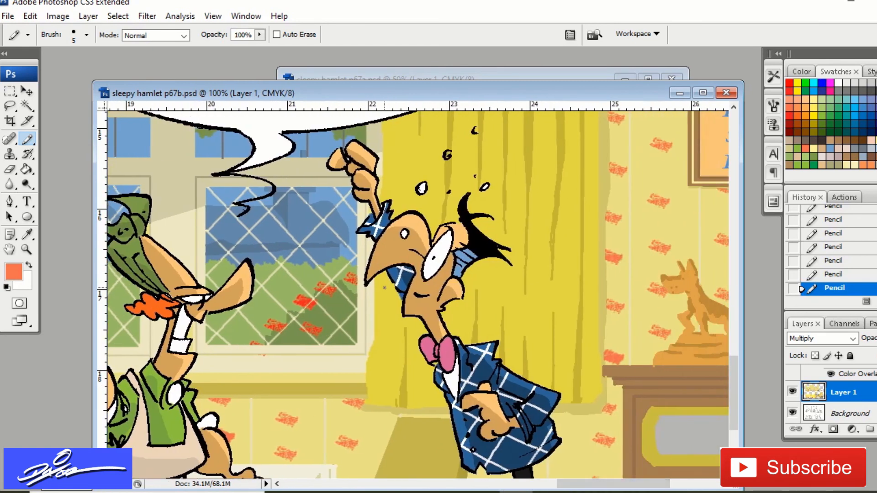
left_click(368, 375)
left_click(388, 368)
left_click(403, 354)
left_click(413, 369)
left_click(371, 405)
left_click(386, 391)
left_click(408, 393)
- Dot the upper part of the curtain behind the bow-tied character, from its outer edge to the area above his head
scroll(652, 318, "up", 3)
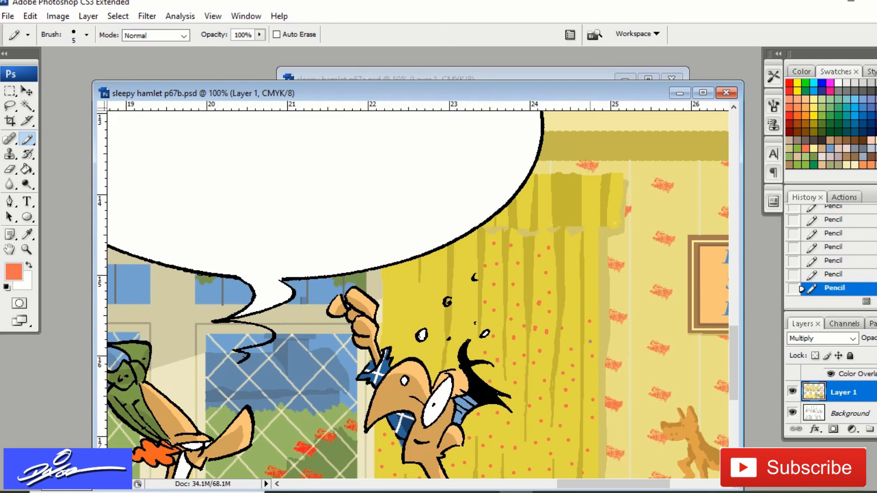
left_click(588, 261)
scroll(562, 417, "down", 1)
scroll(526, 389, "up", 1)
left_click(456, 323)
left_click(466, 318)
left_click(459, 308)
left_click(473, 301)
left_click(463, 292)
left_click(456, 274)
left_click(462, 254)
left_click(468, 240)
- Dot the valance of the curtain beside the speech bubble with orange-red spots
left_click(542, 223)
left_click(549, 211)
left_click(542, 202)
left_click(546, 182)
left_click(522, 212)
left_click(527, 197)
left_click(521, 194)
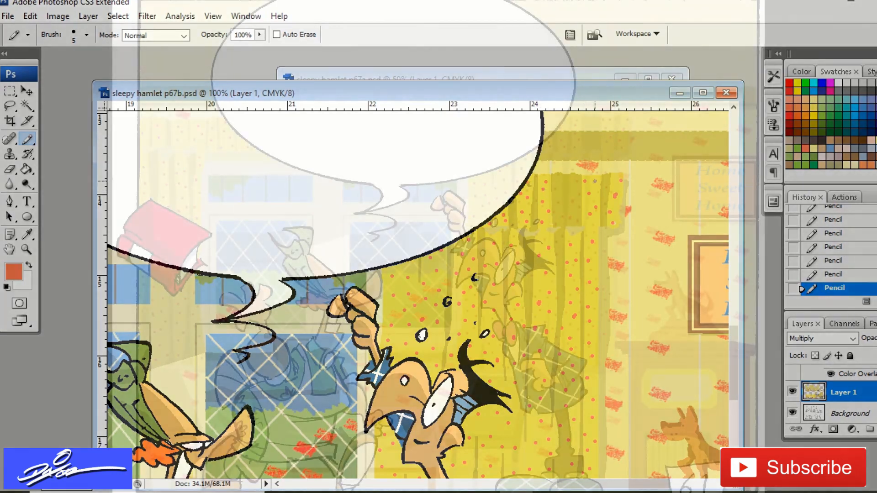
key("ctrl+minus")
key("ctrl+minus")
key("ctrl+minus")
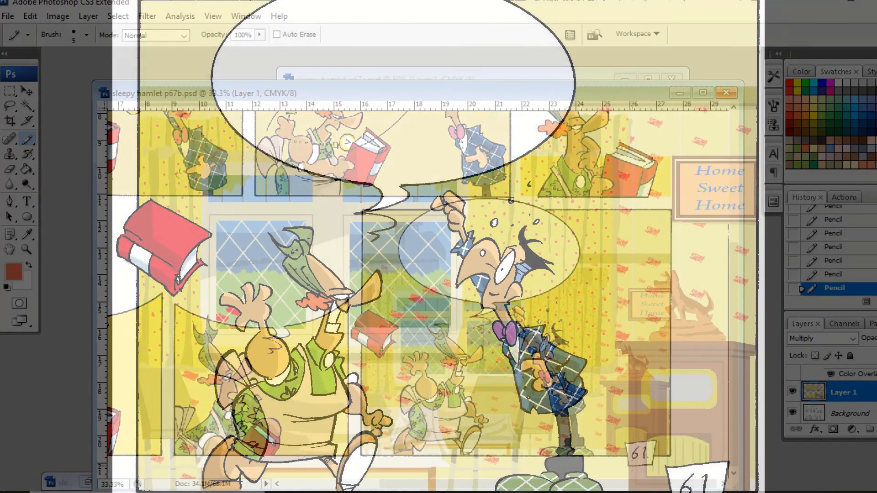